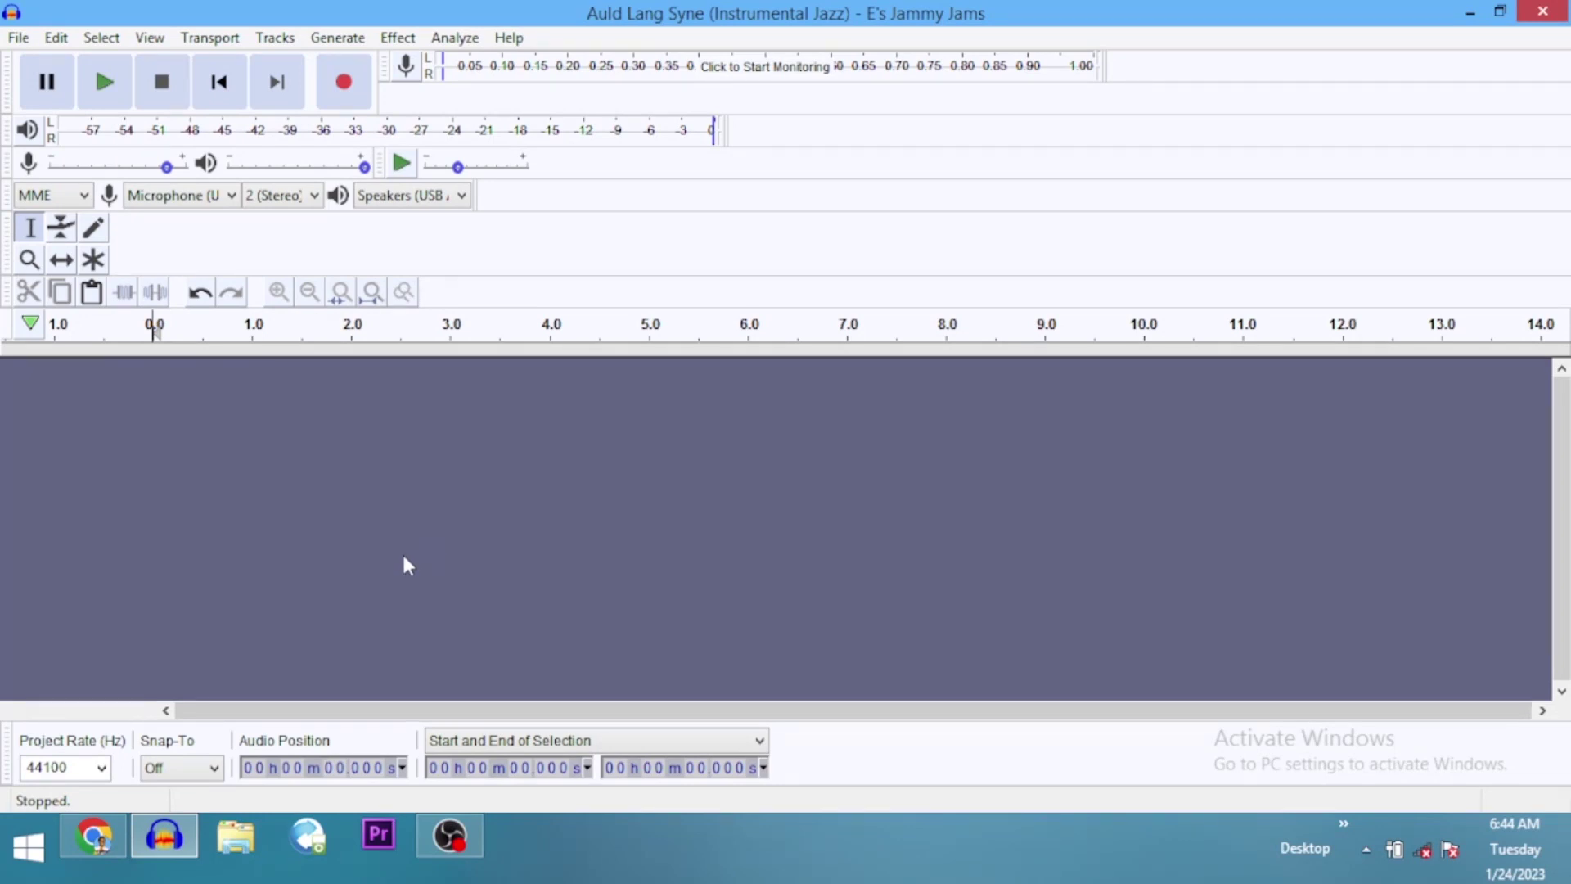
# Look through the File menu options, then close it without importing anything.
pyautogui.click(25, 41)
pyautogui.moveTo(110, 254)
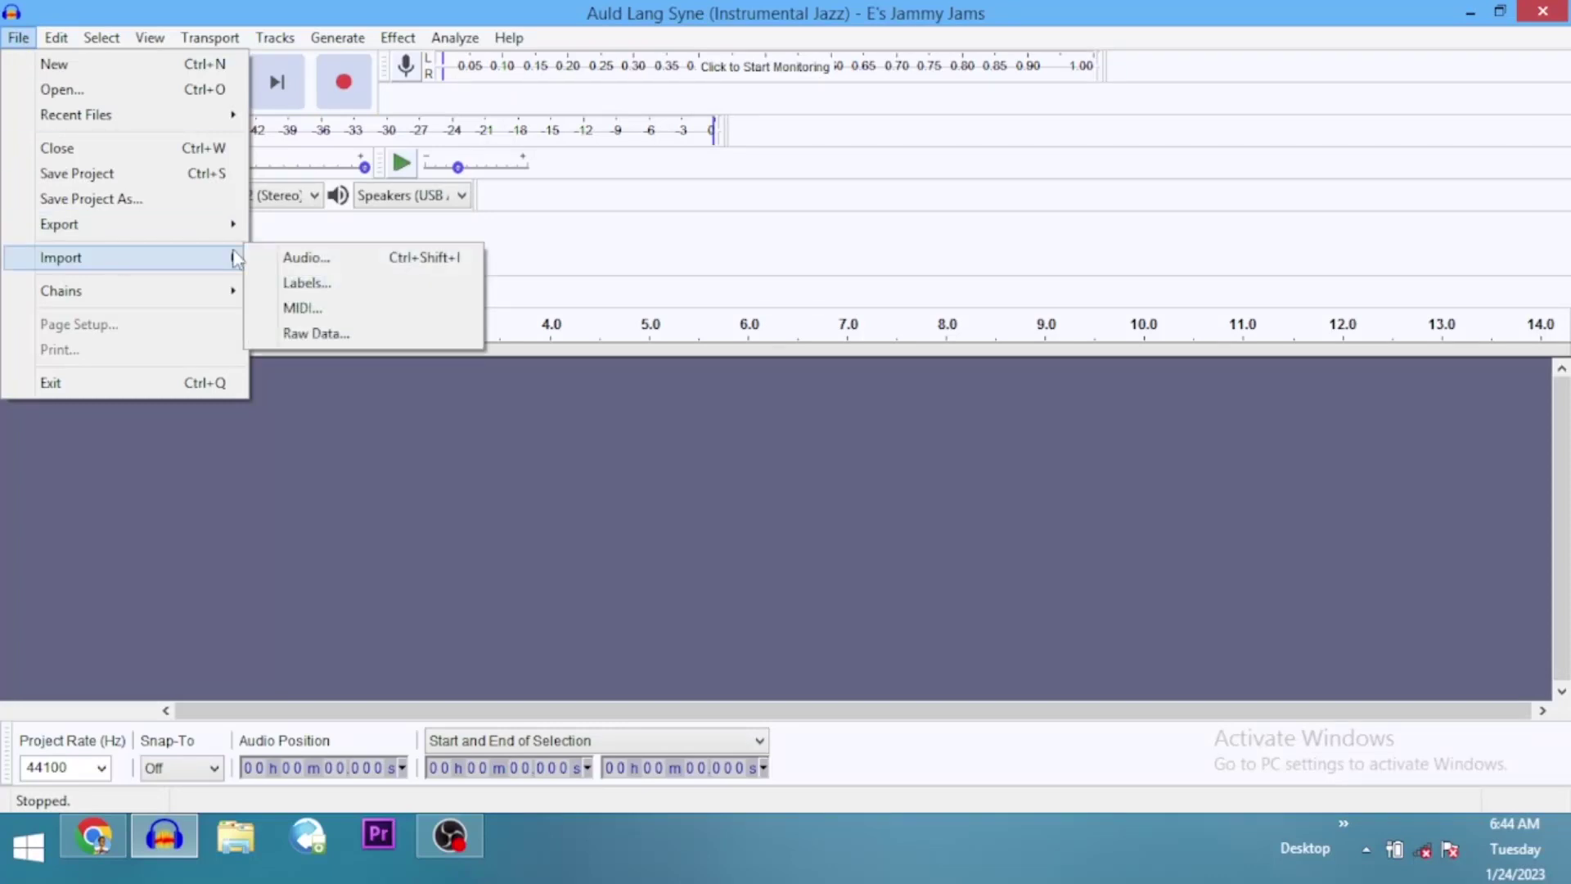
pyautogui.click(423, 527)
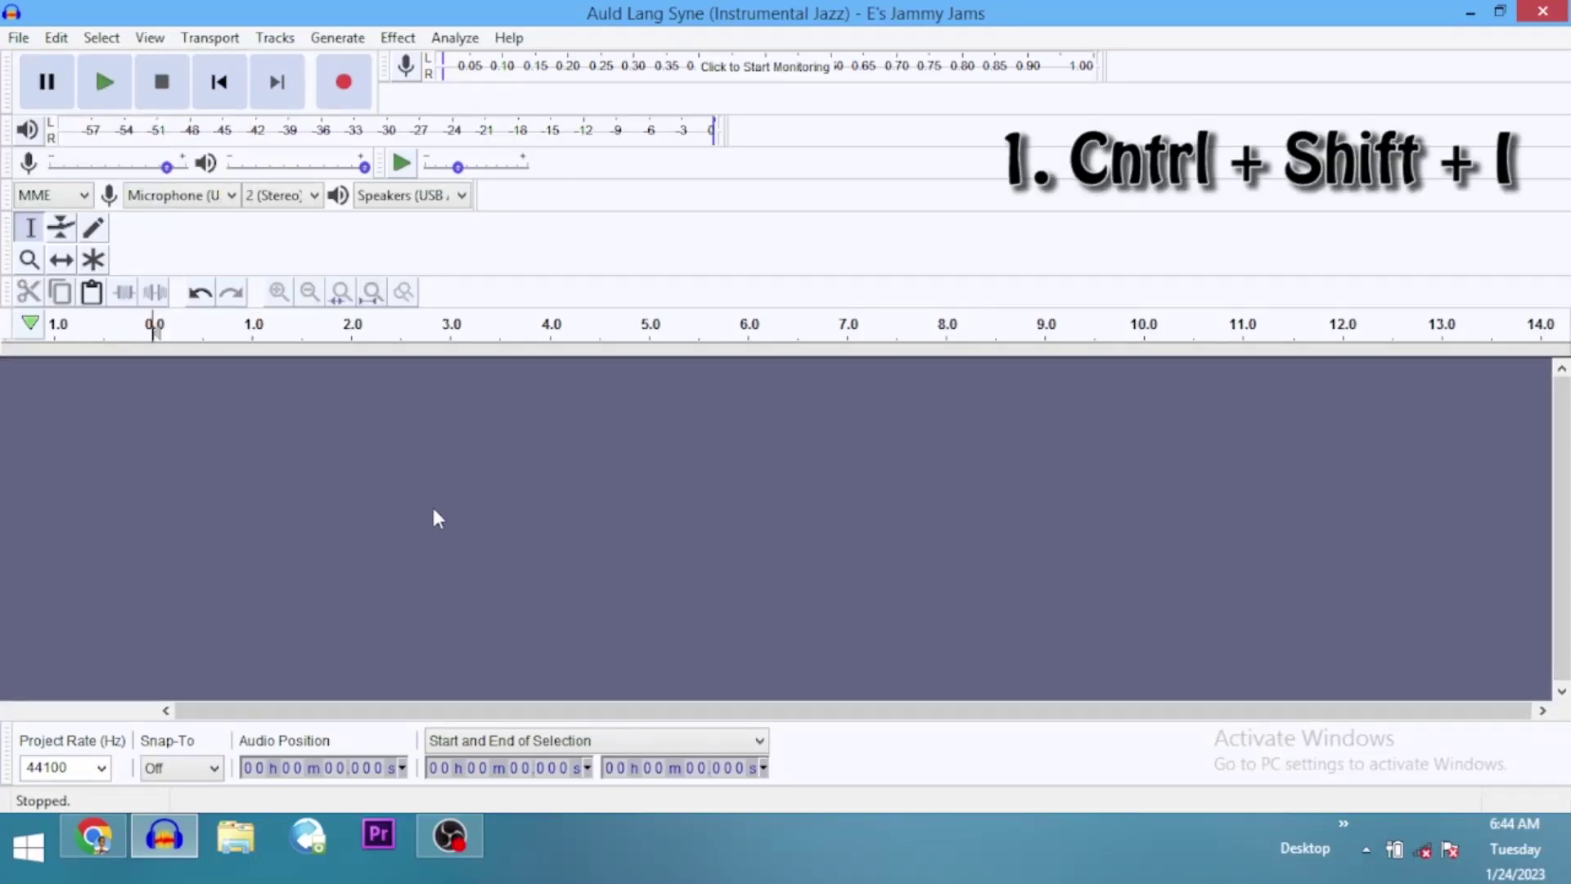
# Import the Auld Lang Syne (Instrumental Jazz) file from Downloads with Ctrl+Shift+I.
pyautogui.hotkey('ctrl', 'shift', 'i')
pyautogui.press('shift')
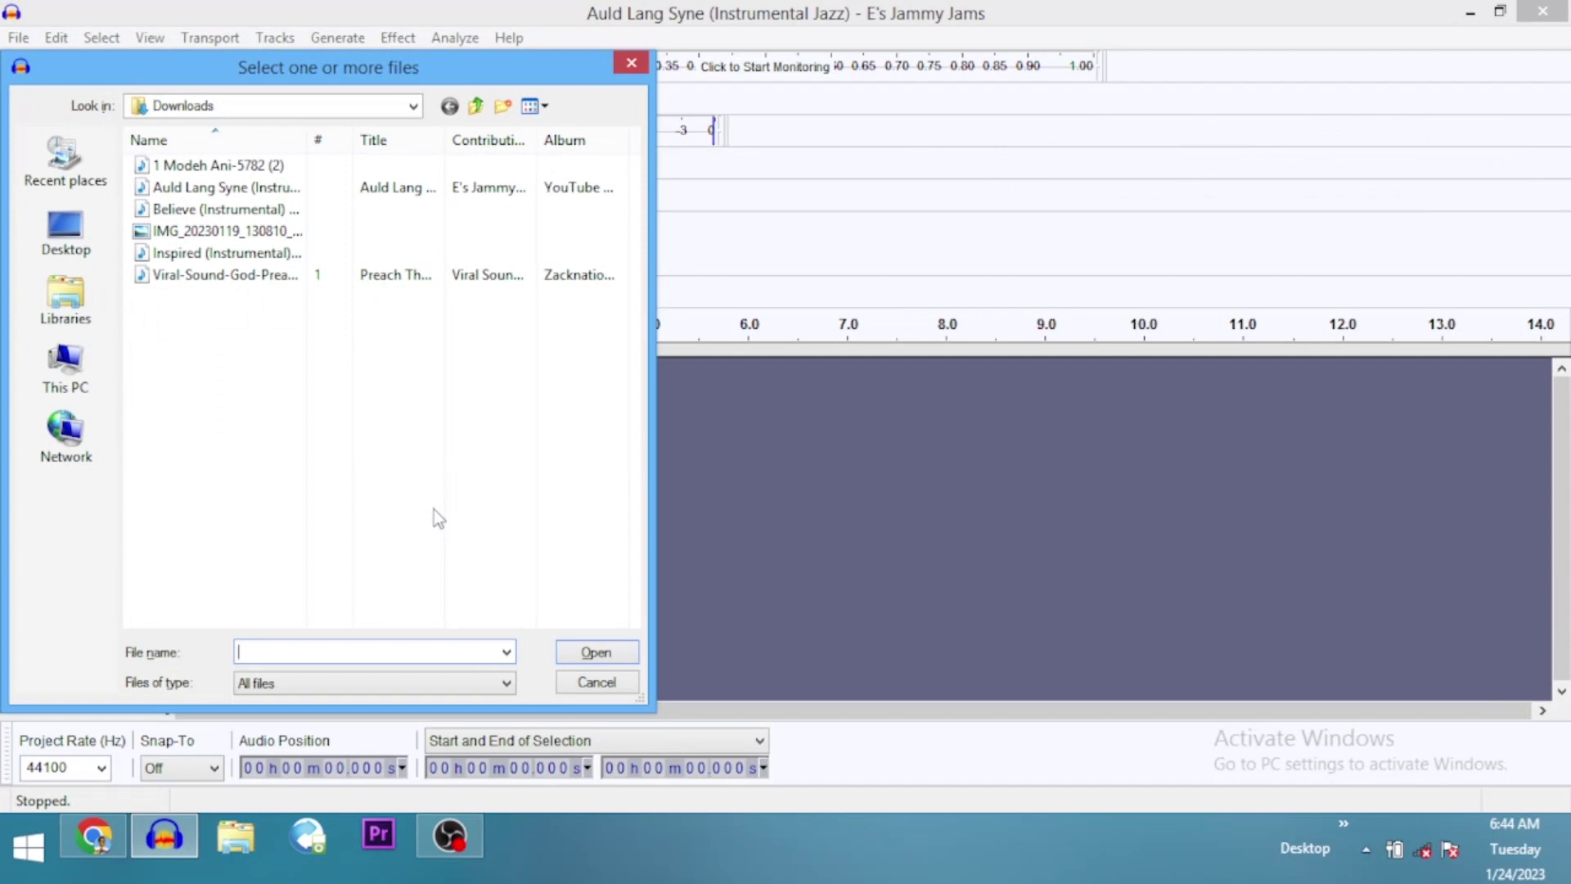
pyautogui.click(271, 188)
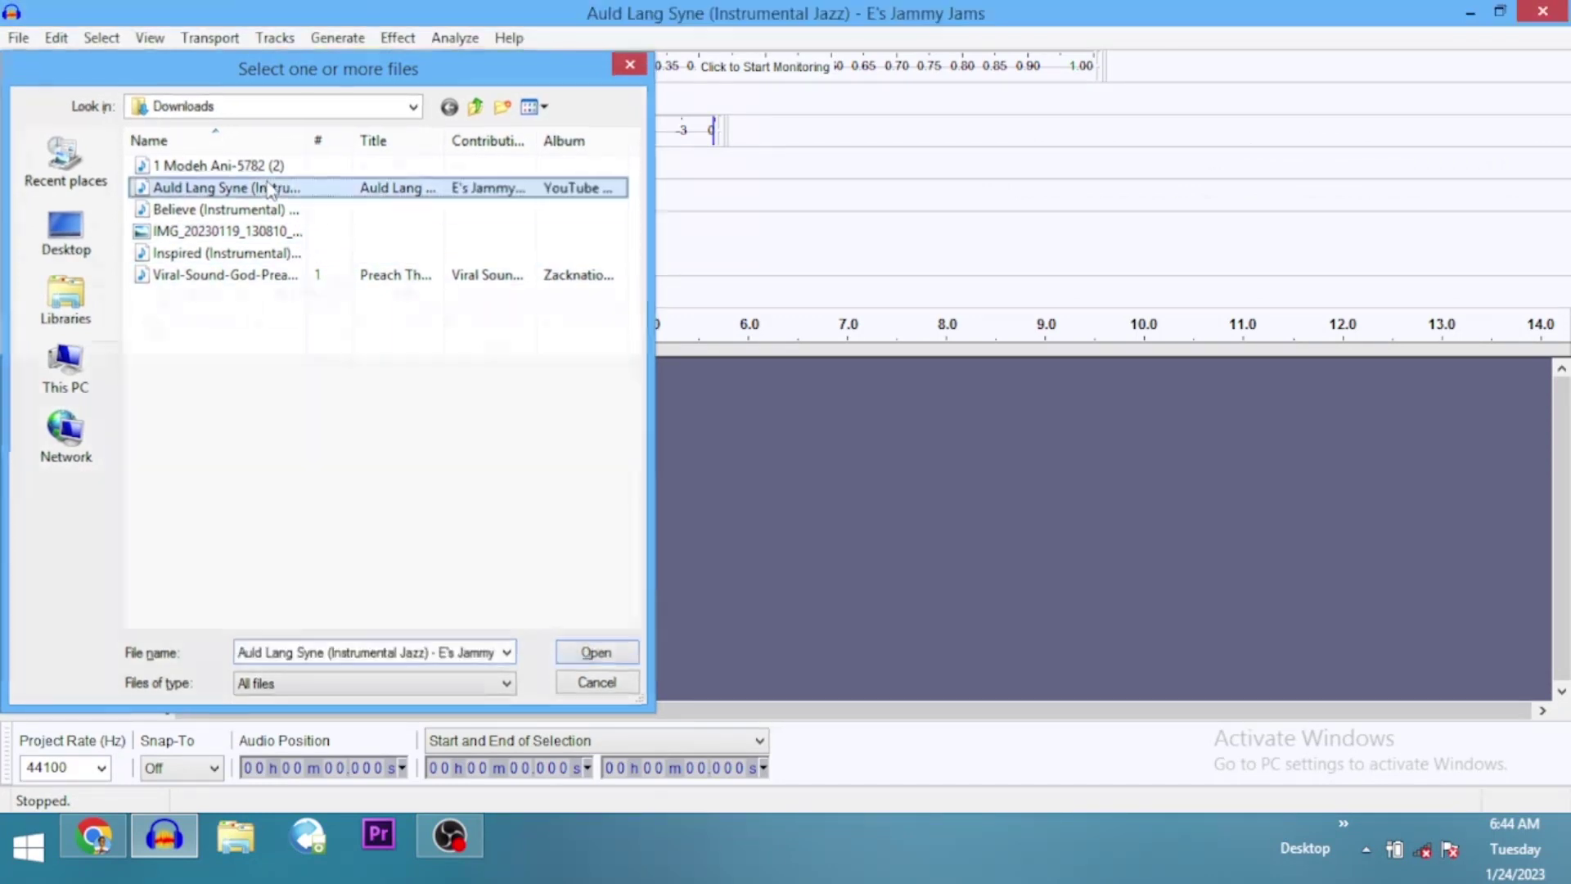
pyautogui.doubleClick(271, 188)
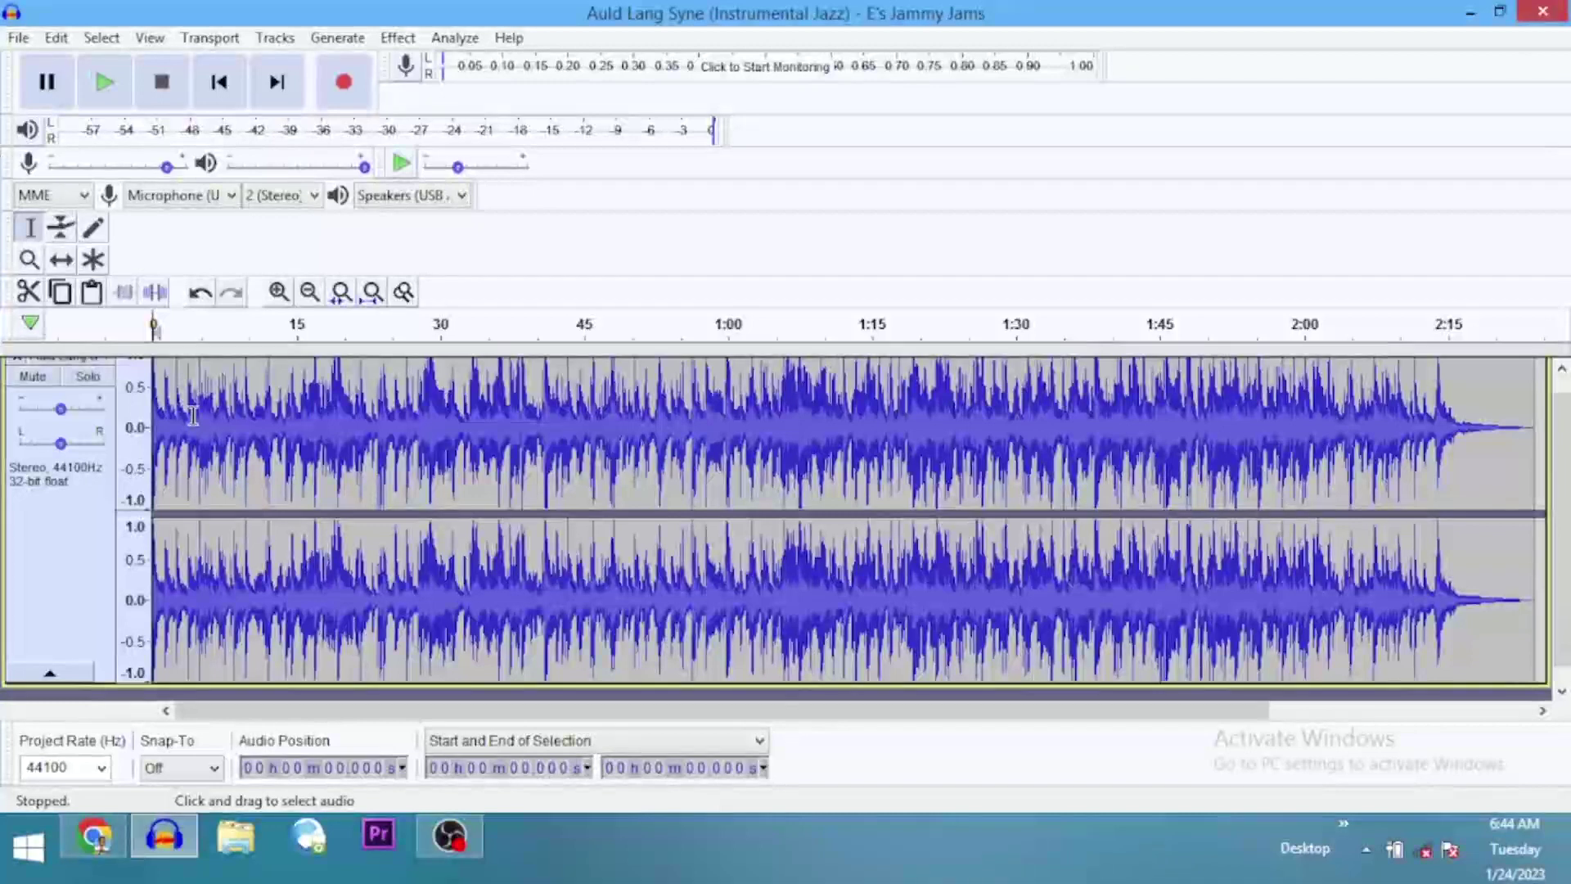
pyautogui.scroll(1, 197, 434)
pyautogui.scroll(-1, 229, 459)
pyautogui.moveTo(248, 458); pyautogui.dragTo(826, 456)
pyautogui.scroll(1, 233, 463)
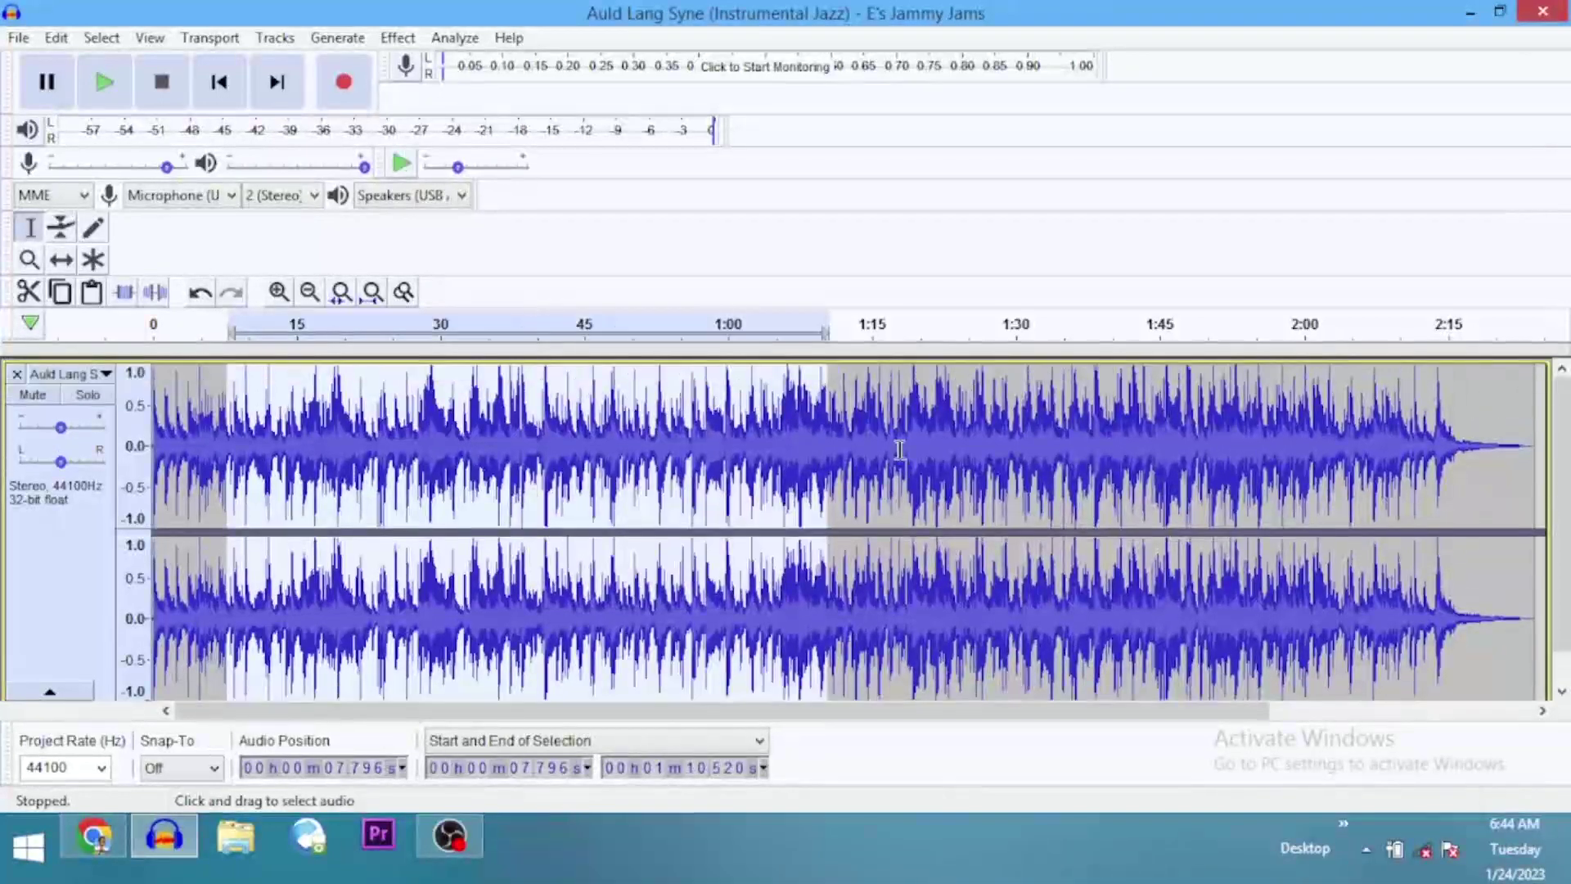
pyautogui.hotkey('ctrl', 'a')
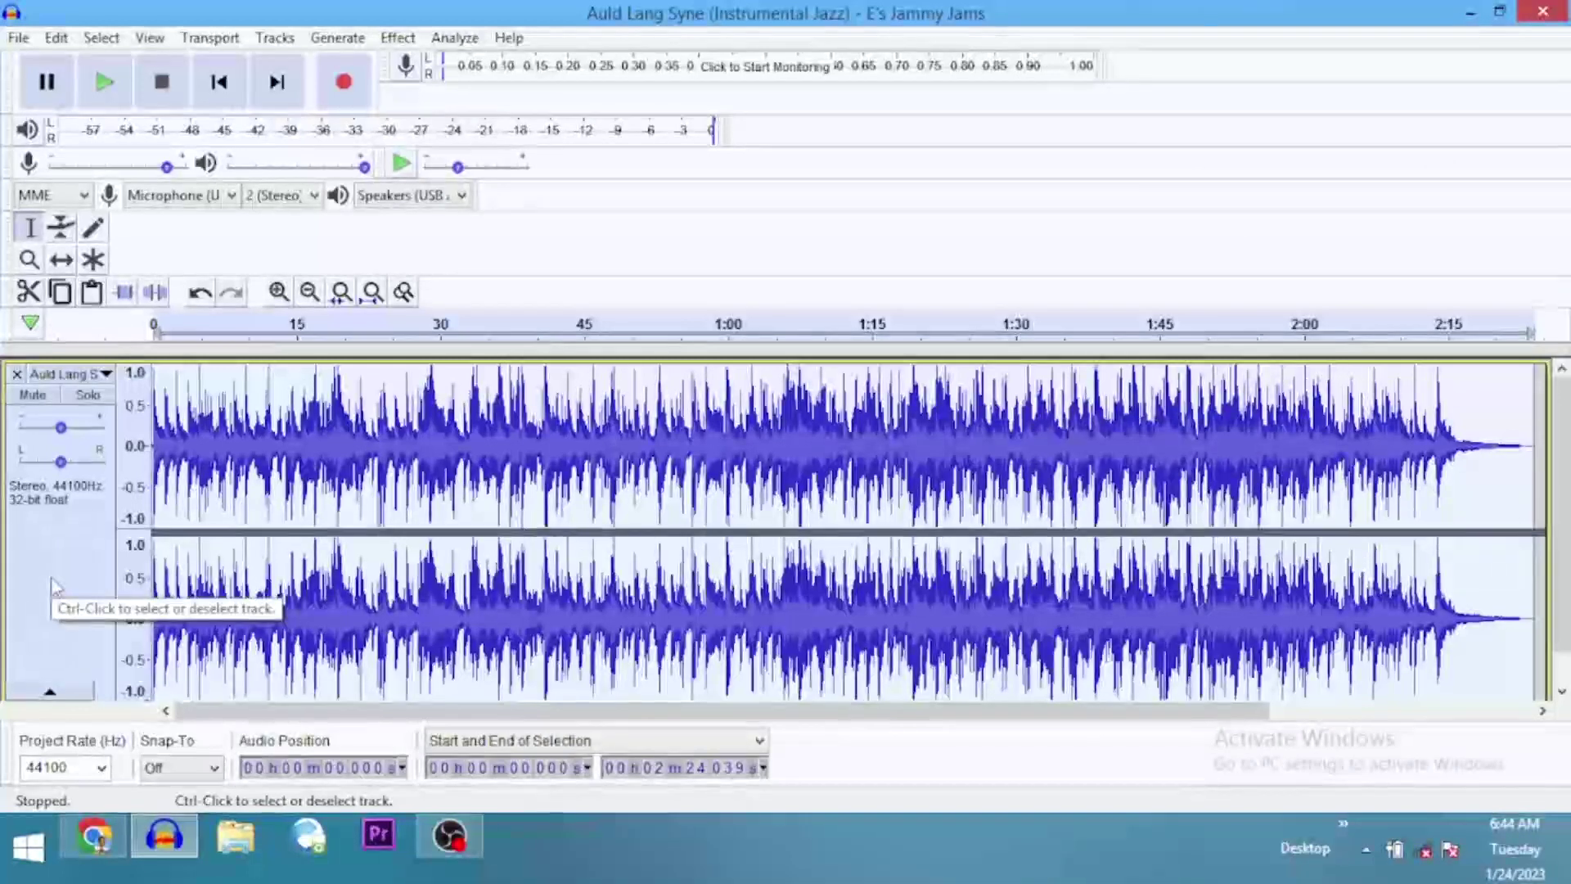
pyautogui.click(485, 521)
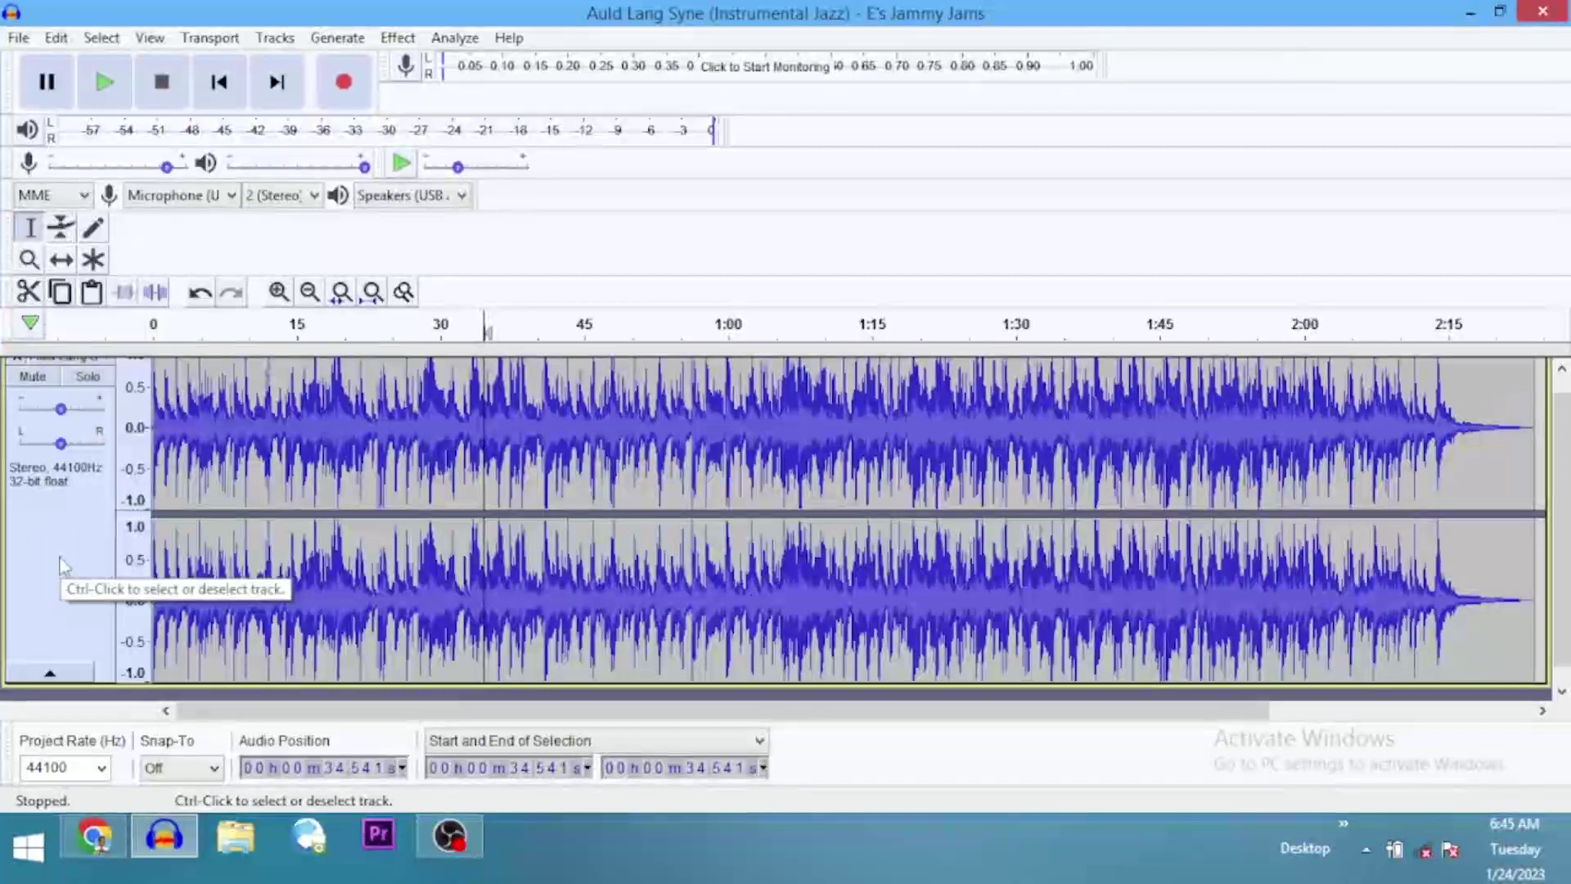
pyautogui.scroll(1, 60, 557)
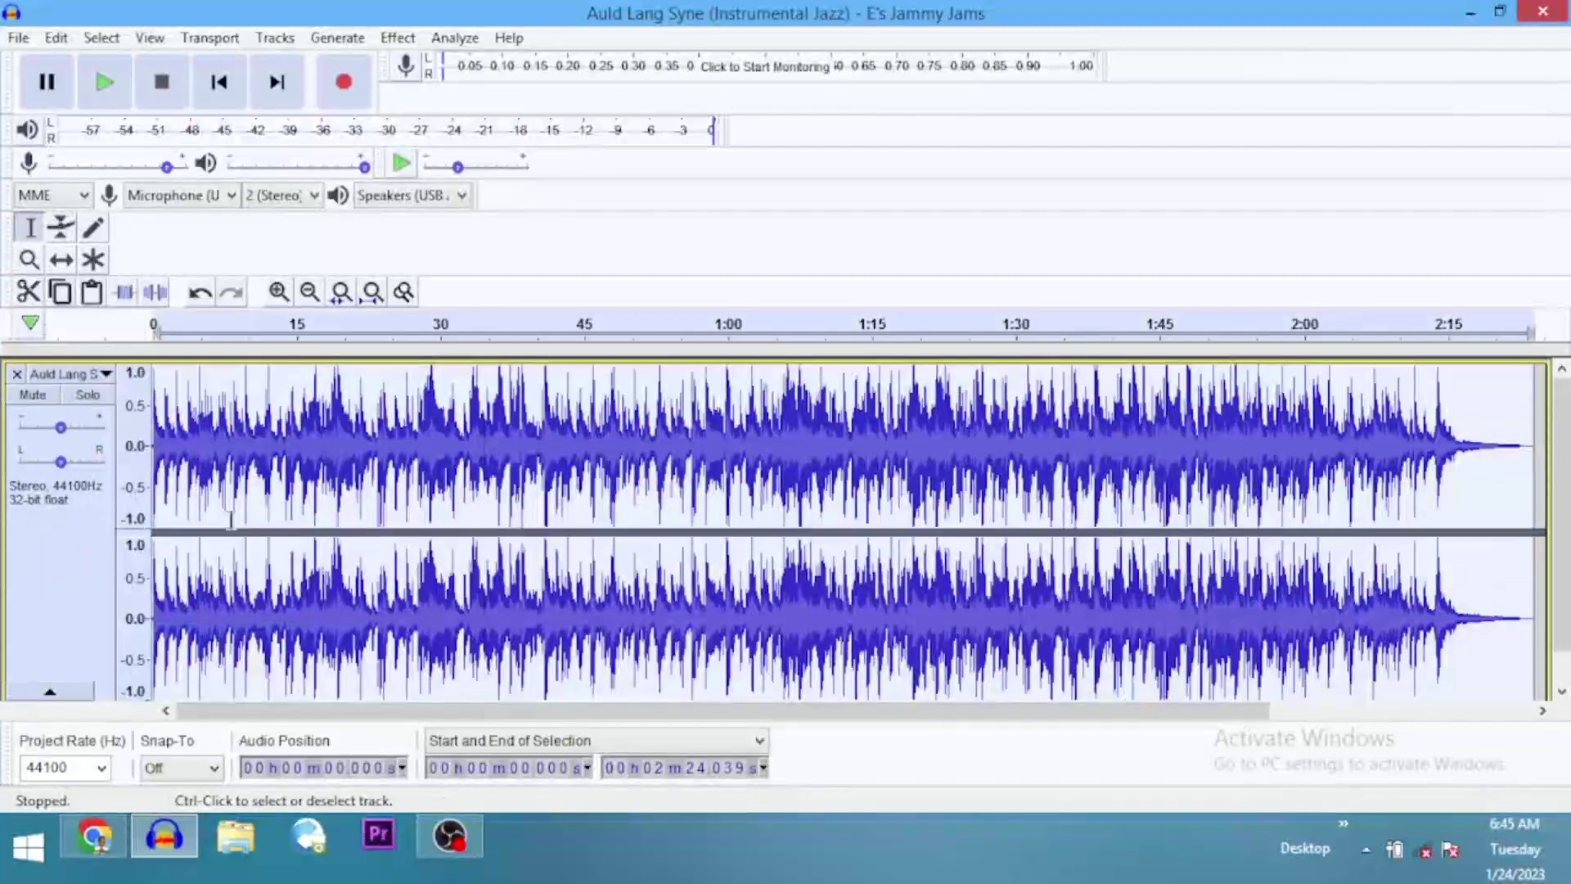
pyautogui.click(351, 480)
pyautogui.scroll(-1, 331, 480)
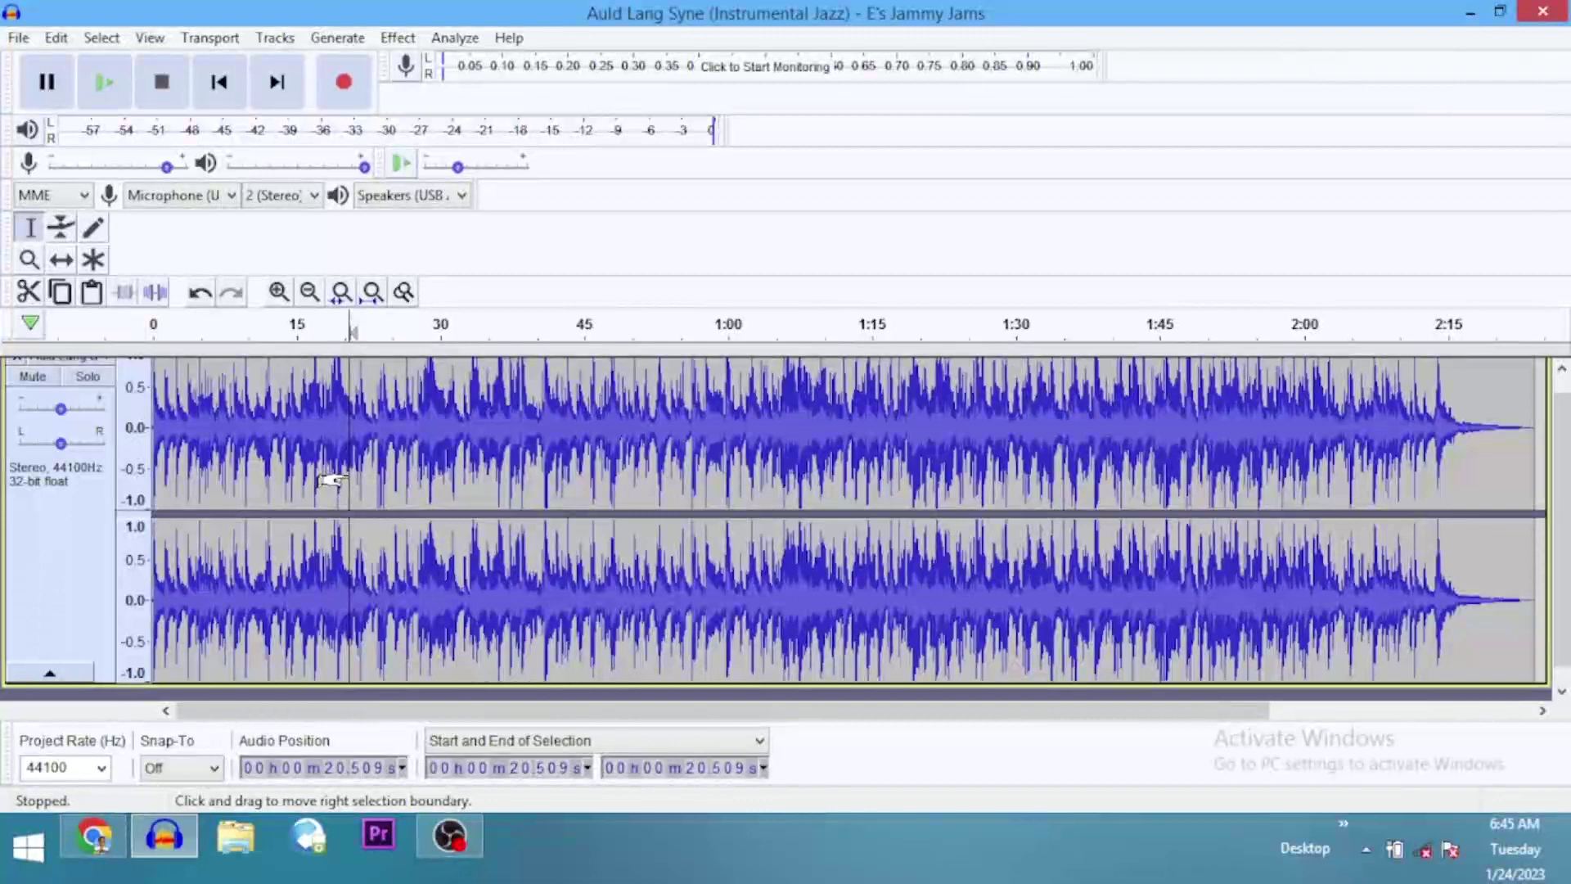
pyautogui.hotkey('ctrl', 'a')
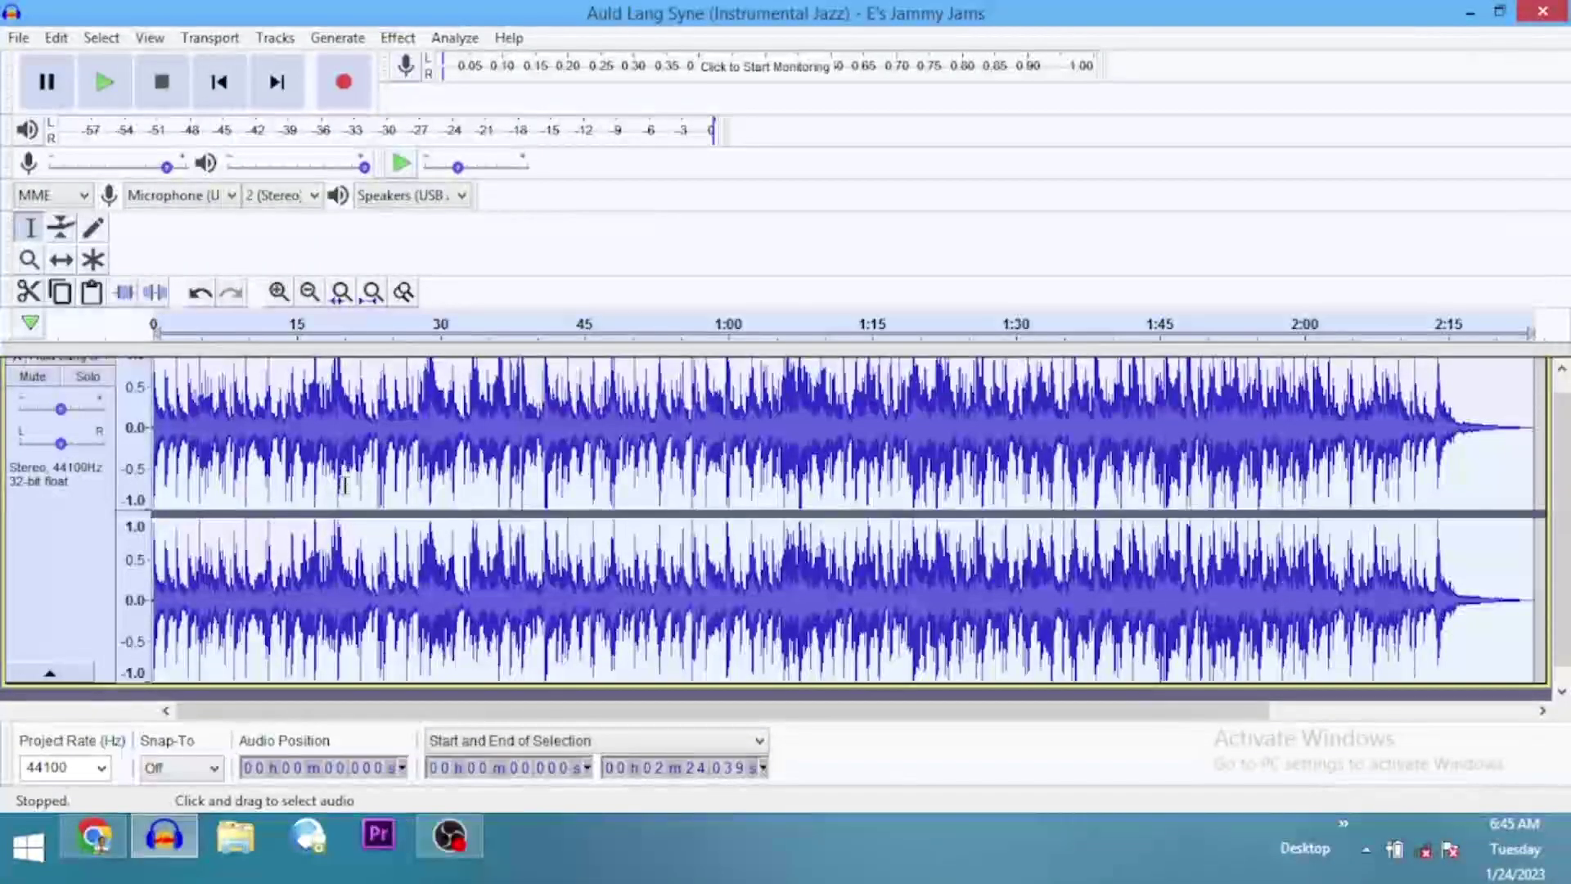
pyautogui.click(231, 442)
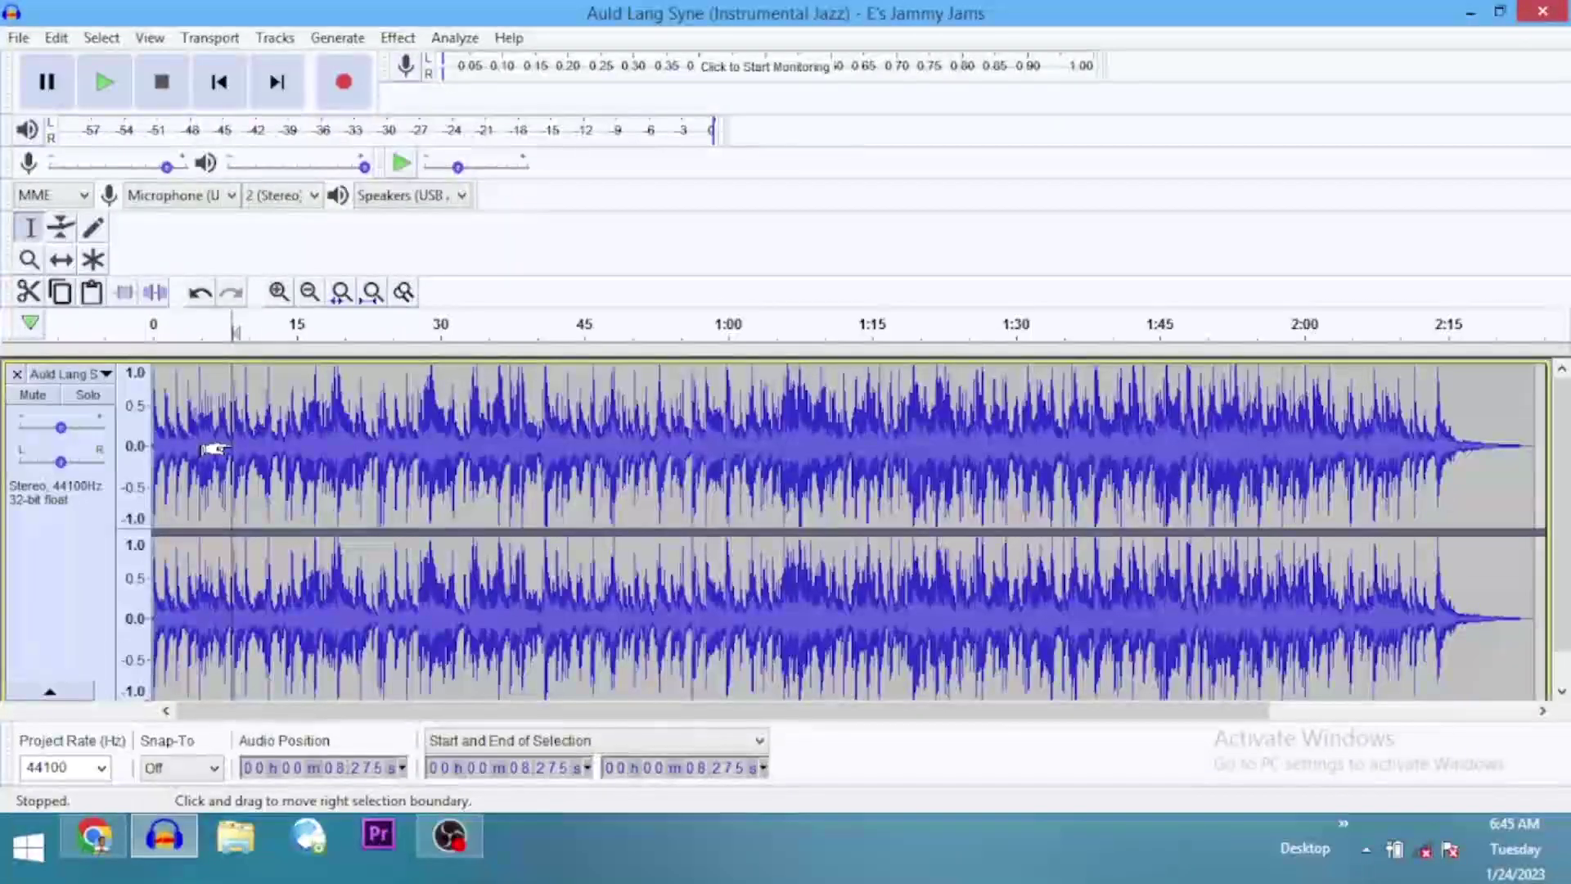
# Select the waveform from 8.275 s to 17.990 s and copy it.
pyautogui.moveTo(231, 479); pyautogui.dragTo(325, 470)
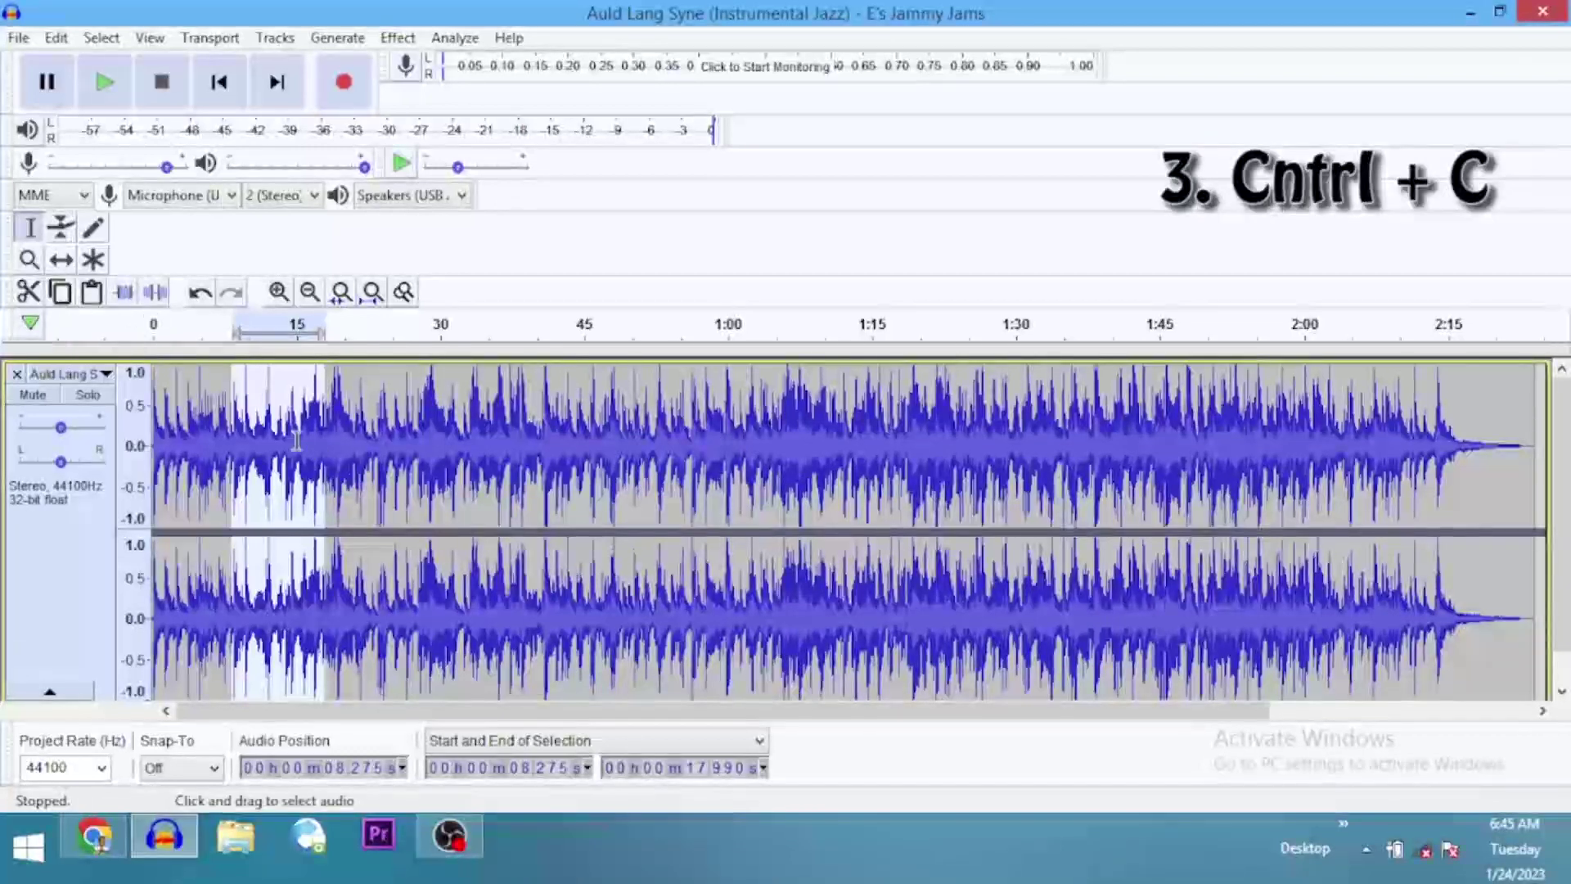
pyautogui.hotkey('ctrl', 'c')
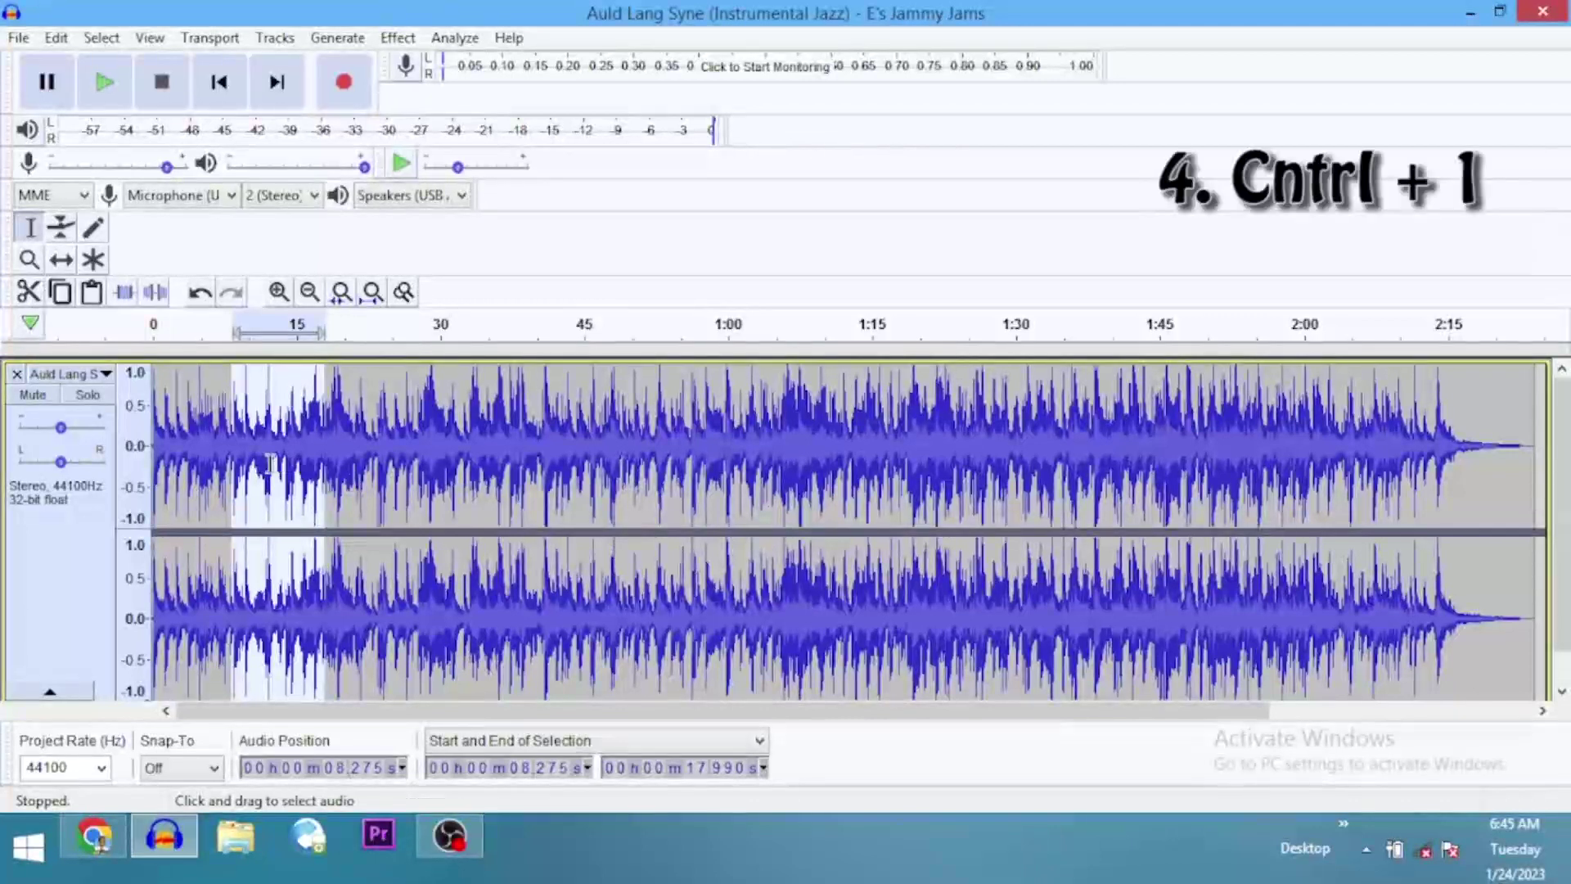
# Zoom in to show about 3–22 s and place the cursor at 19.279 s.
pyautogui.hotkey('ctrl', '1')
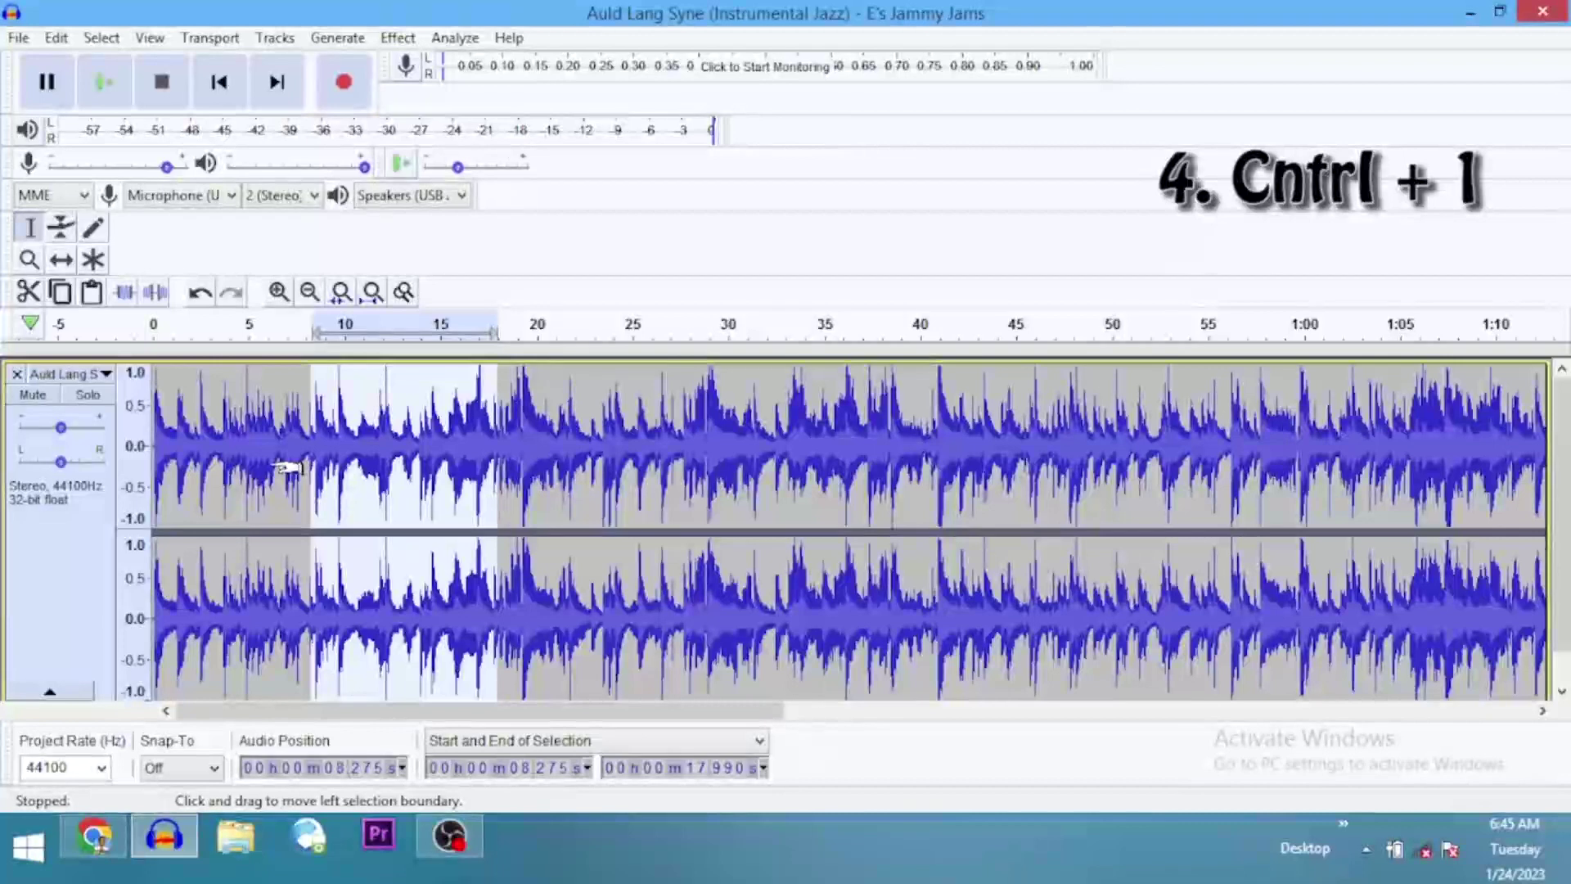
pyautogui.hotkey('ctrl', '1')
pyautogui.hotkey('ctrl', '1')
pyautogui.hotkey('ctrl', '1')
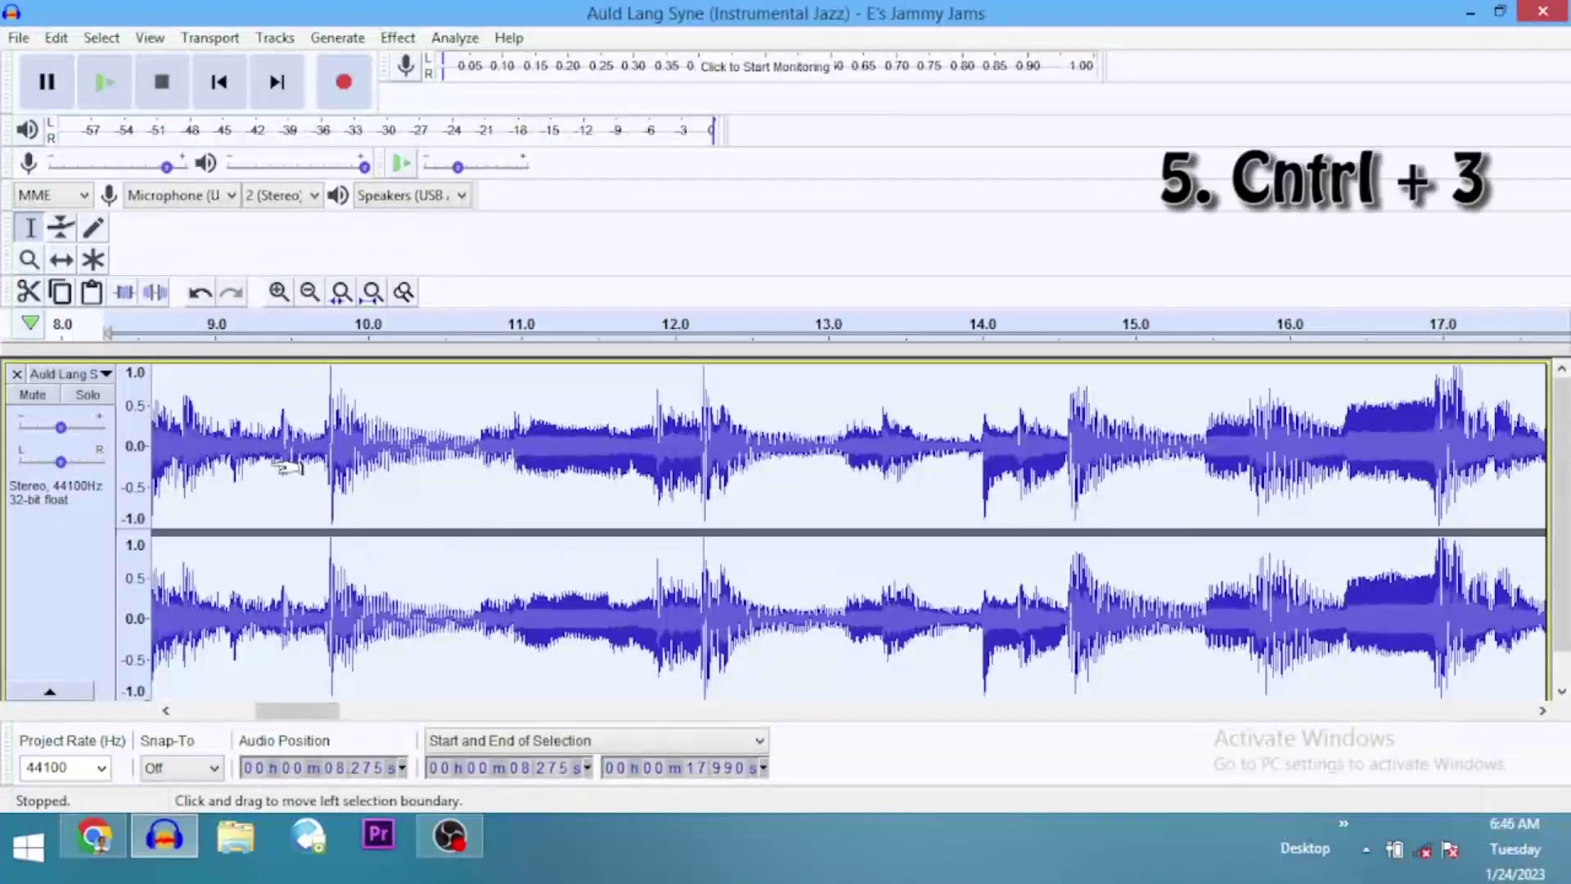
pyautogui.hotkey('ctrl', '3')
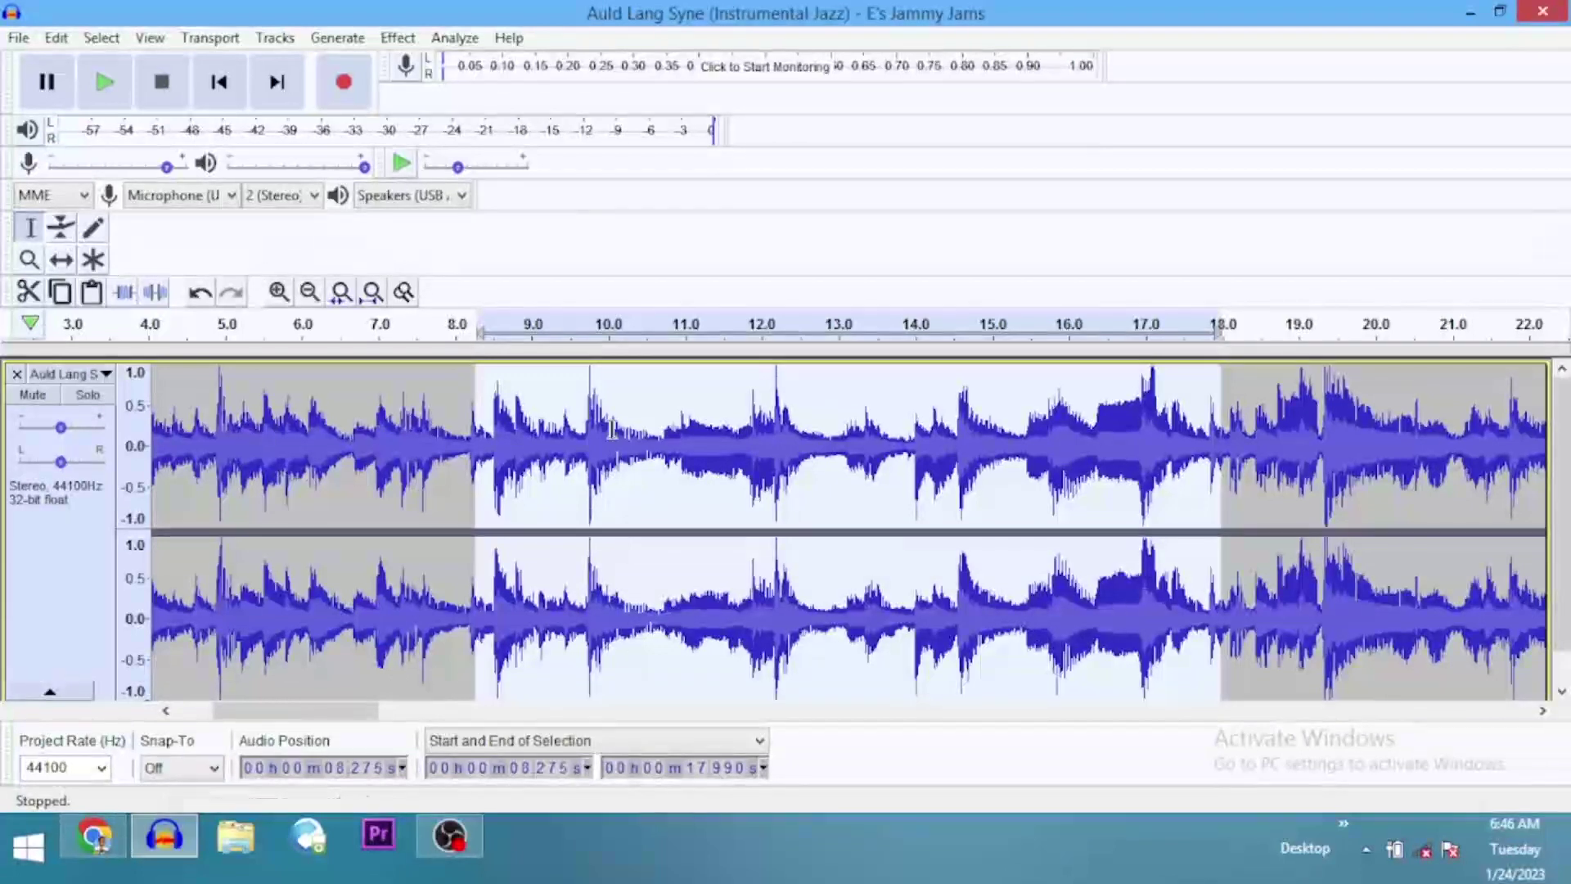
pyautogui.click(614, 523)
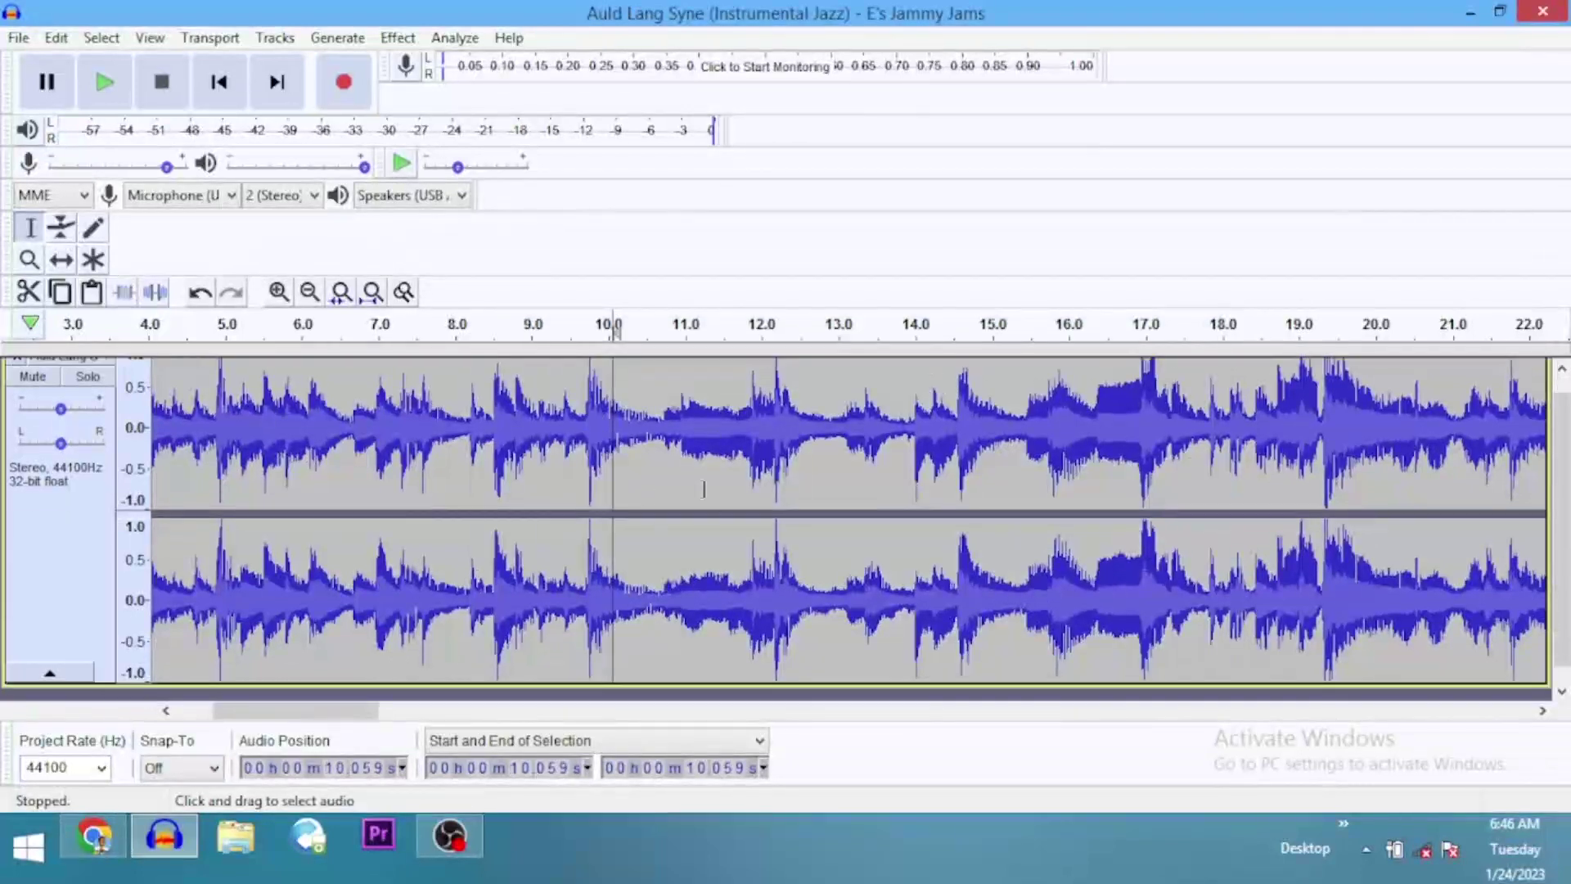
pyautogui.click(1319, 434)
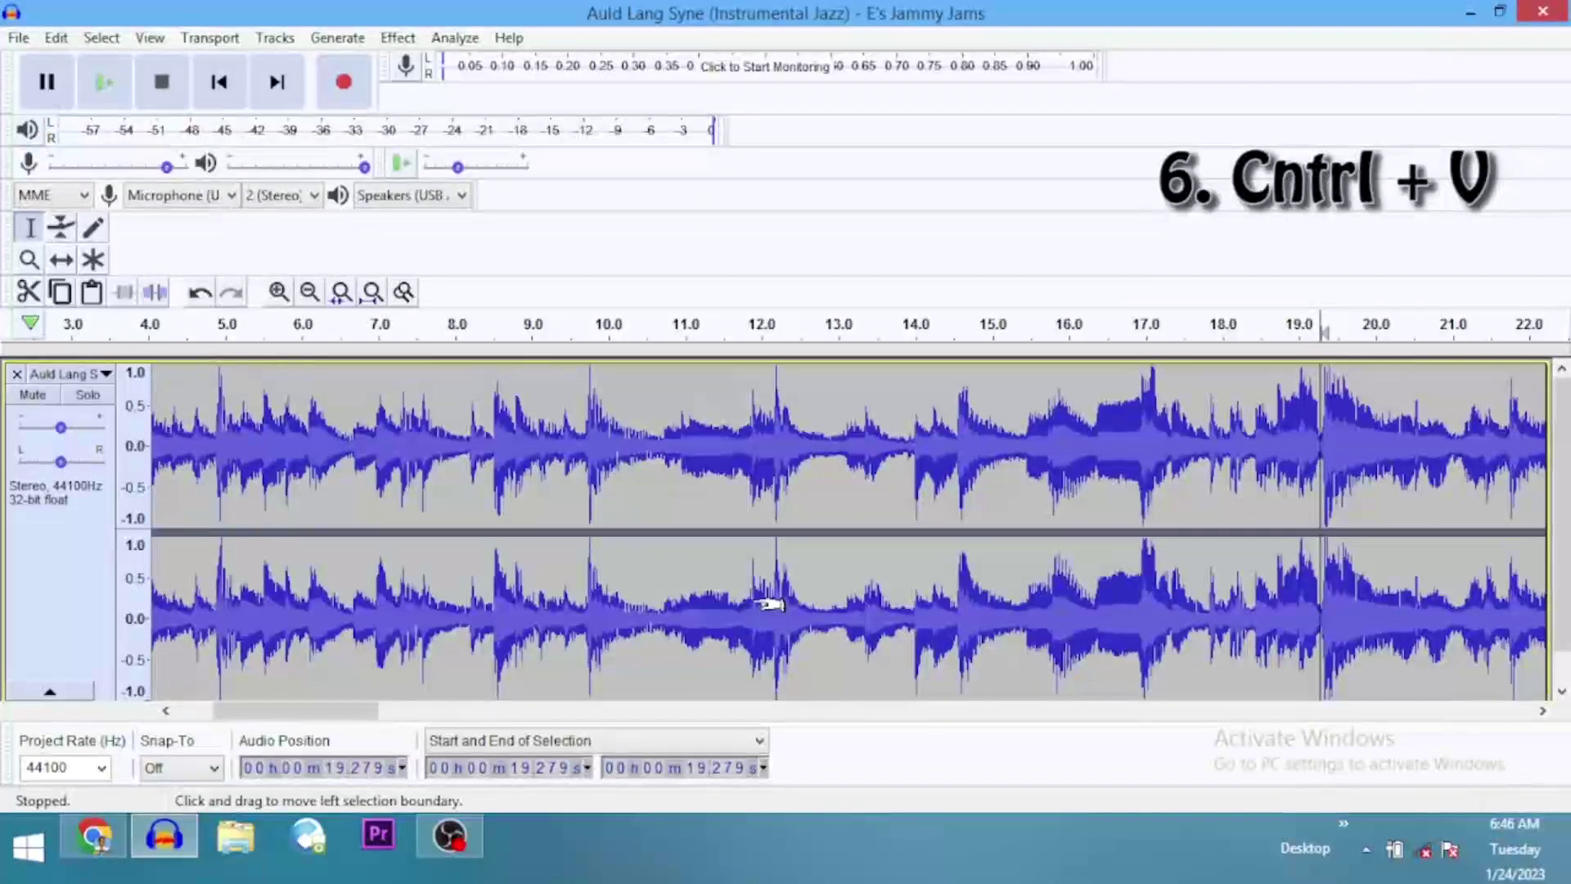
# Paste the copied audio at 19.279 s so it runs to 28.994 s, then scroll to inspect.
pyautogui.hotkey('ctrl', 'v')
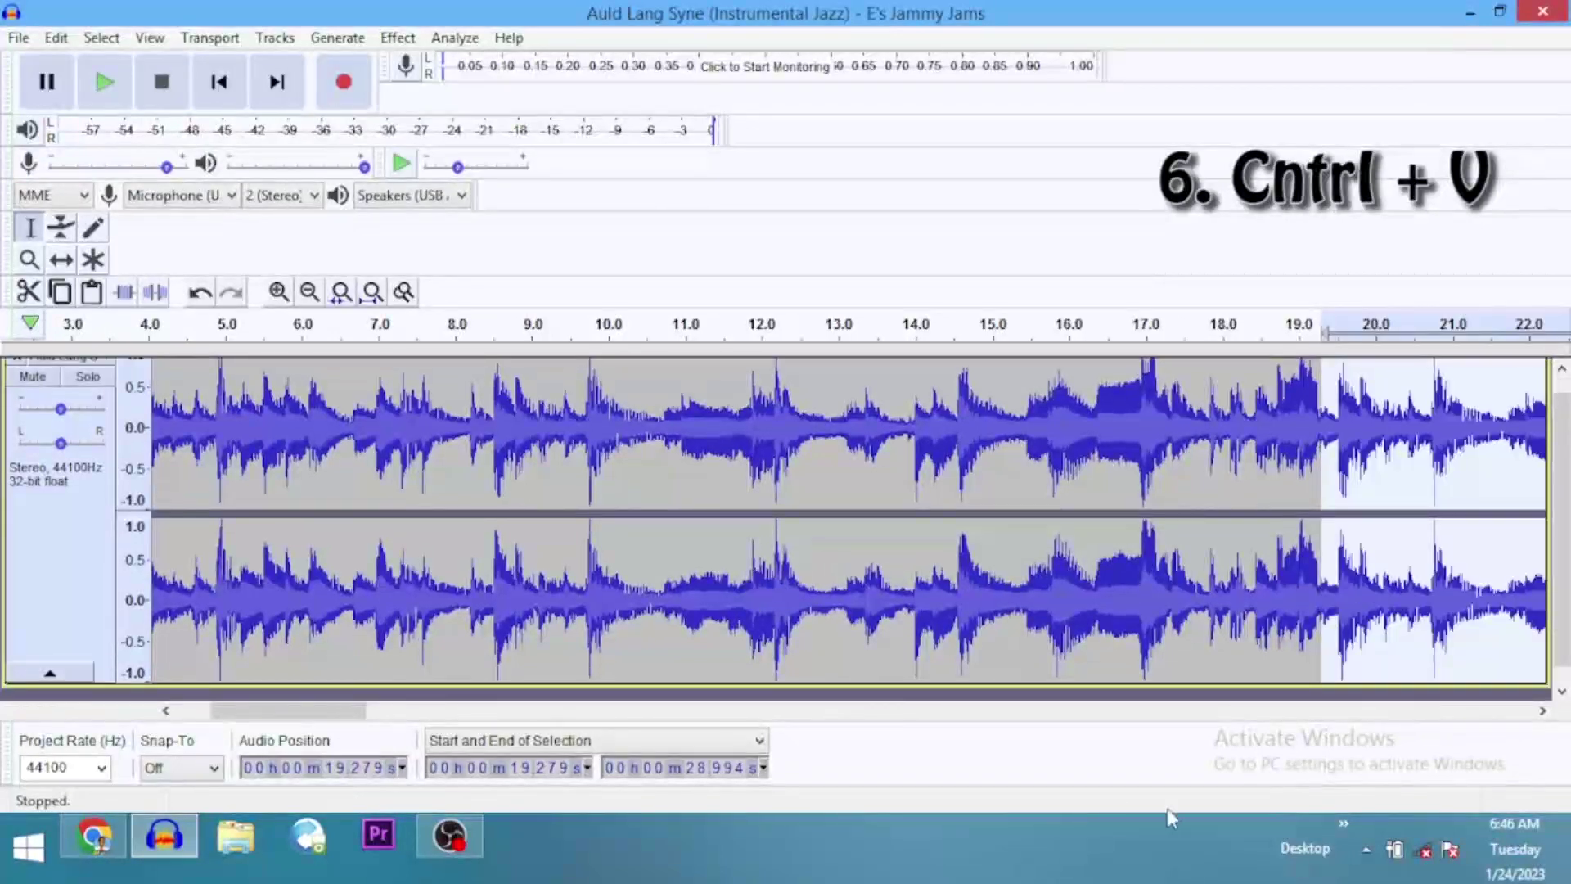
pyautogui.moveTo(283, 720); pyautogui.dragTo(424, 720)
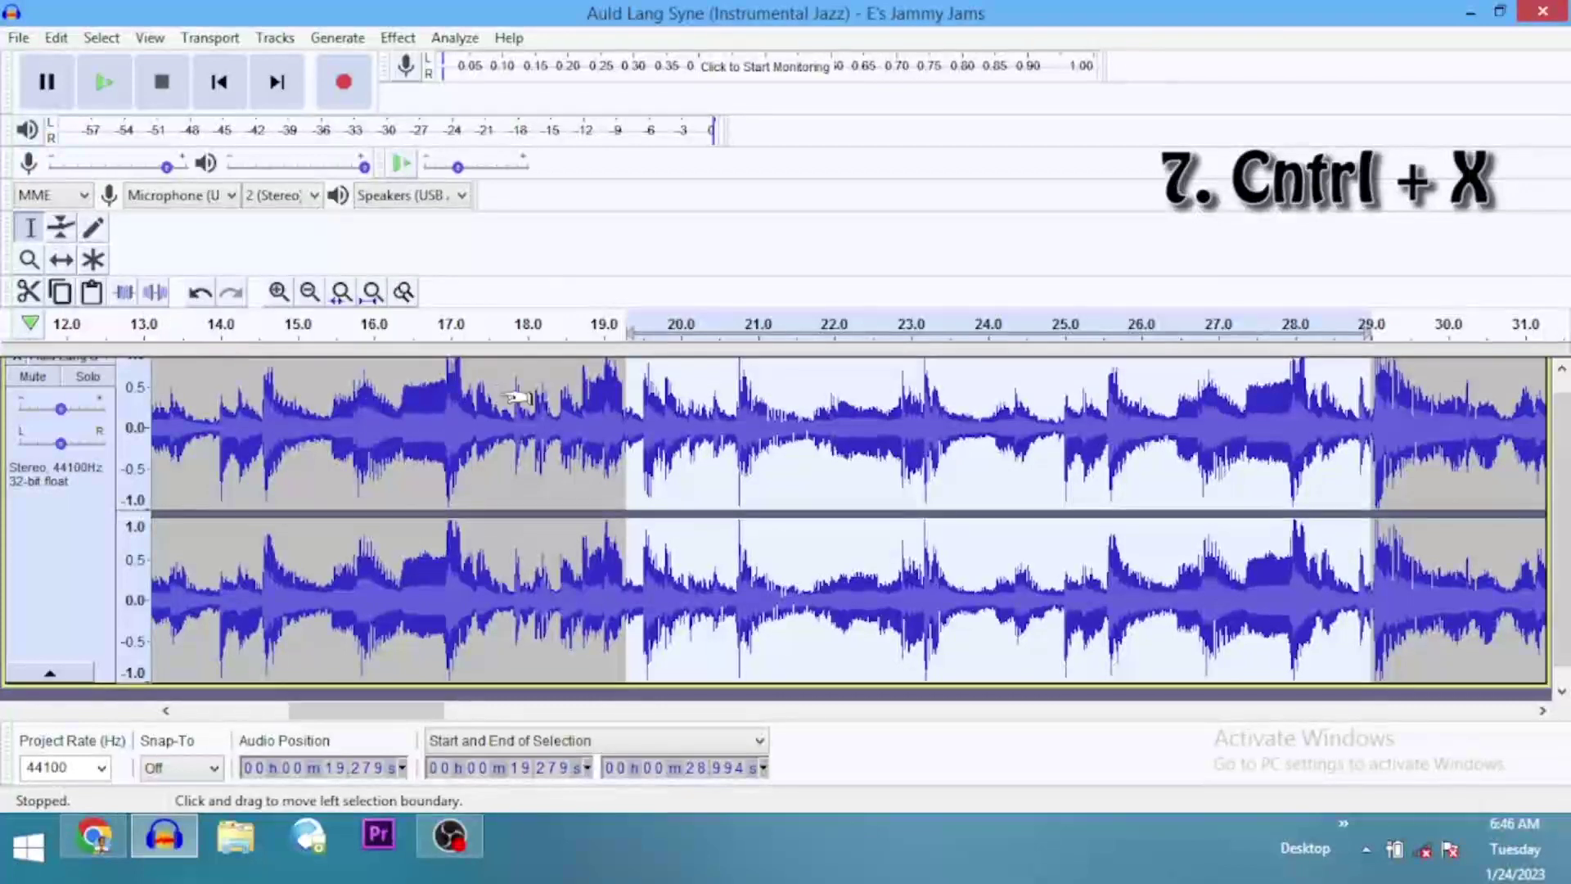
pyautogui.hotkey('ctrl', 'x')
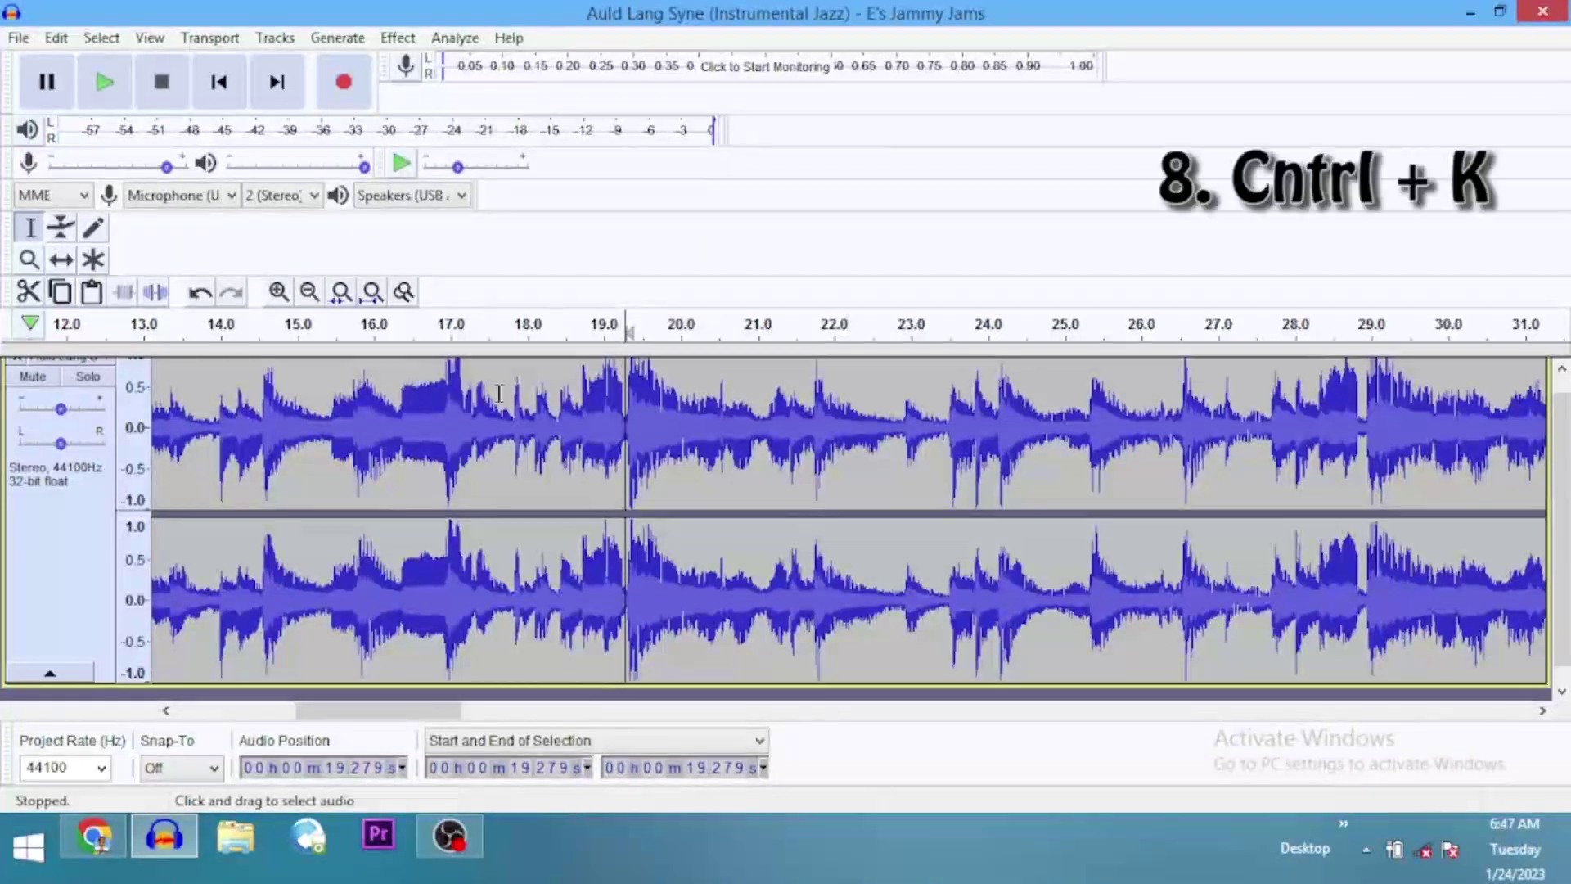
pyautogui.hotkey('ctrl', 'z')
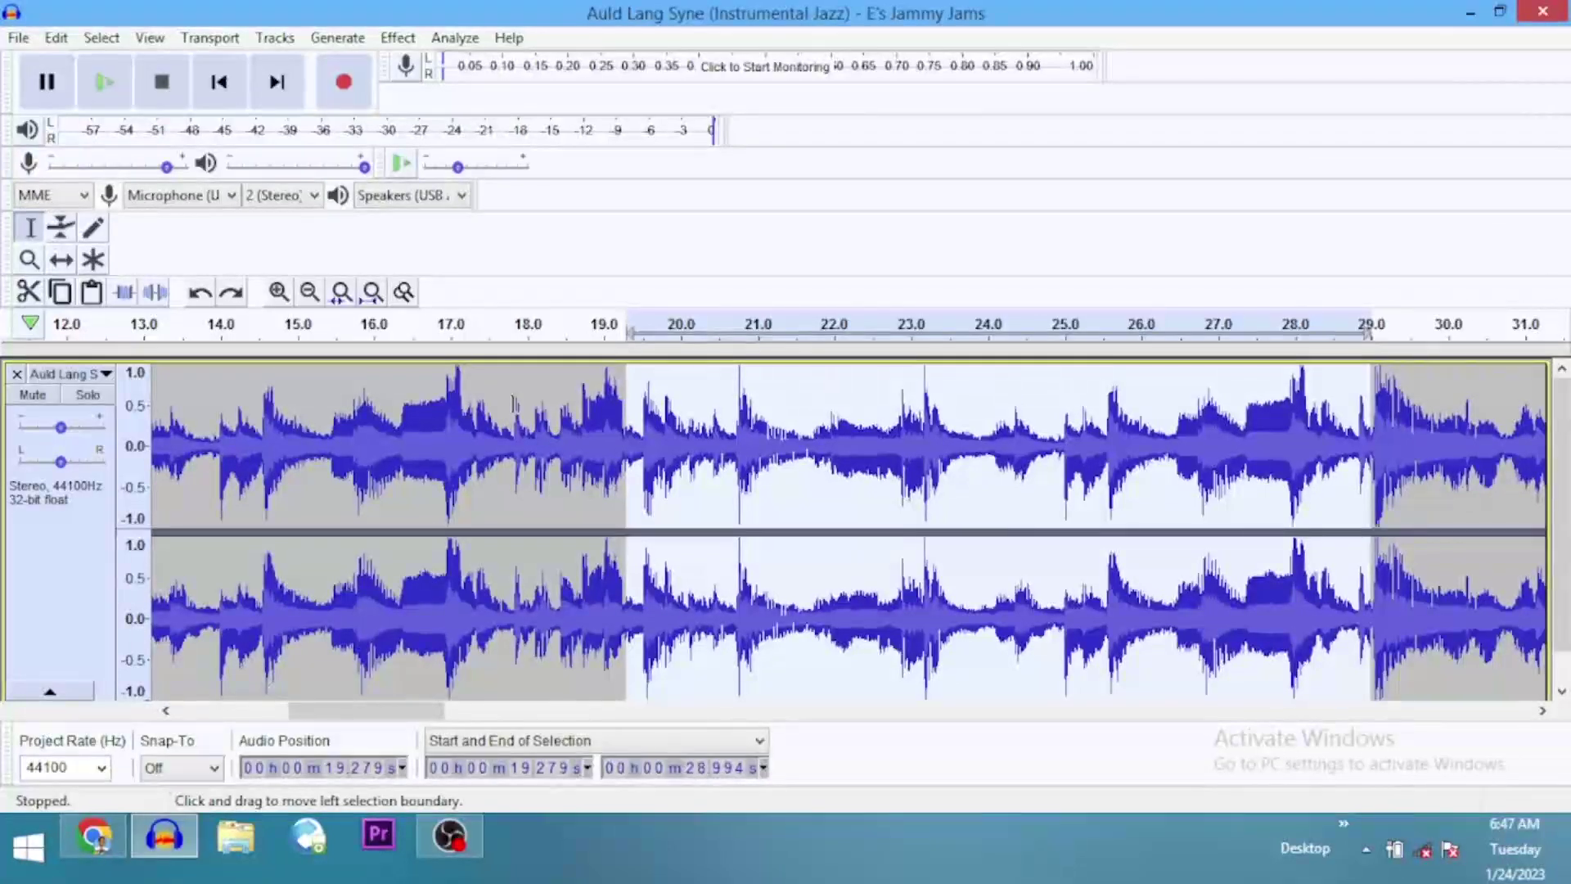
pyautogui.hotkey('ctrl', 'k')
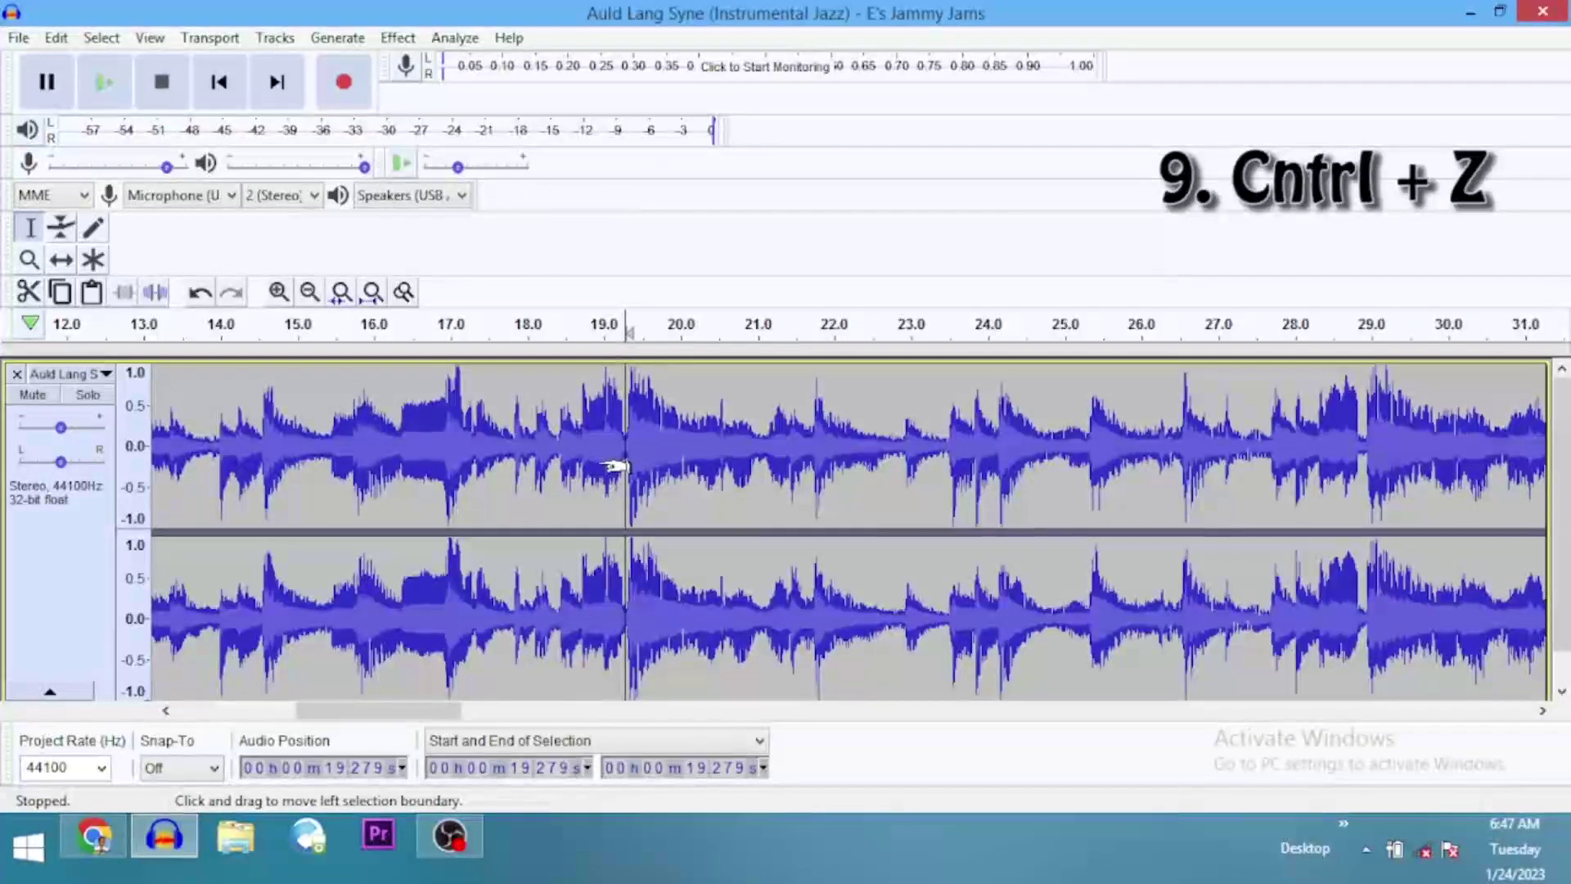
pyautogui.hotkey('ctrl', 'z')
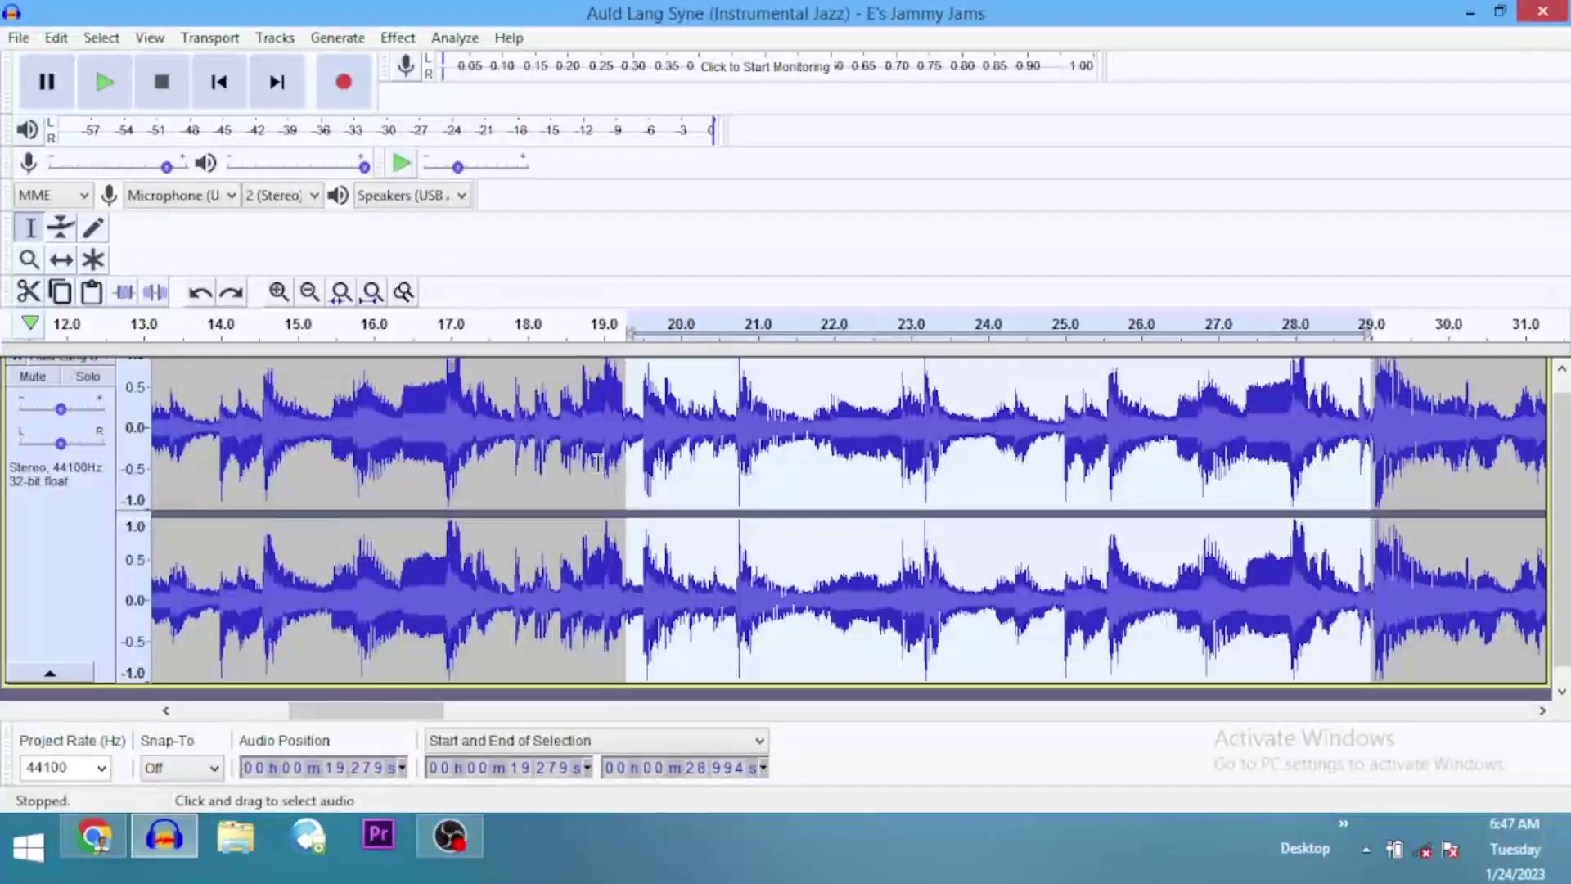
pyautogui.click(542, 405)
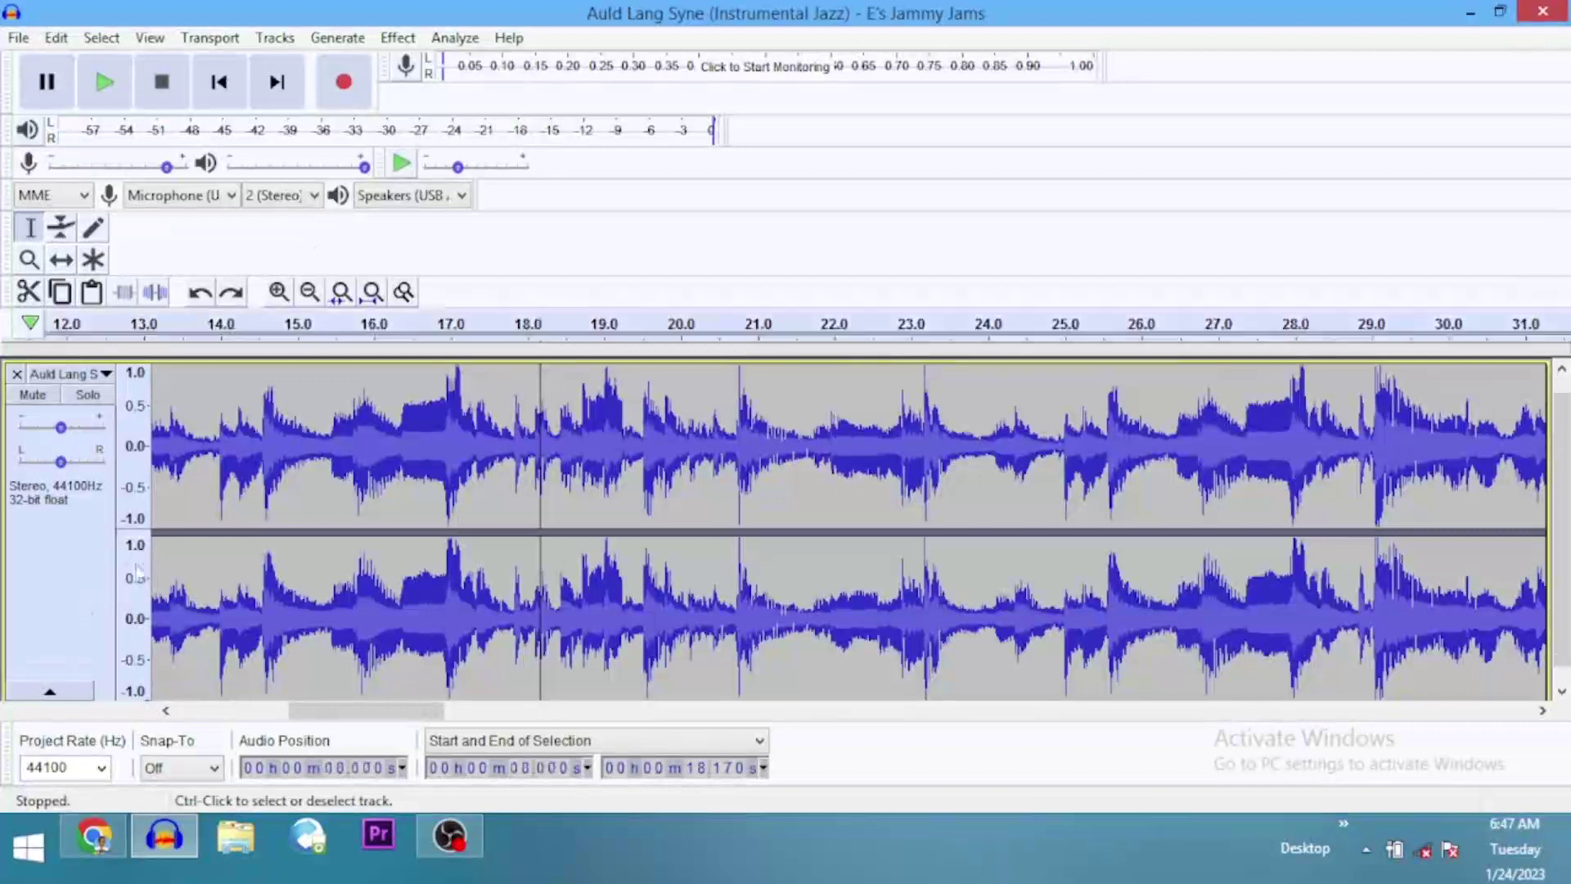
# Amplify the whole instrumental track by 1.0 dB with Allow clipping ticked.
pyautogui.hotkey('ctrl', 'a')
pyautogui.click(398, 37)
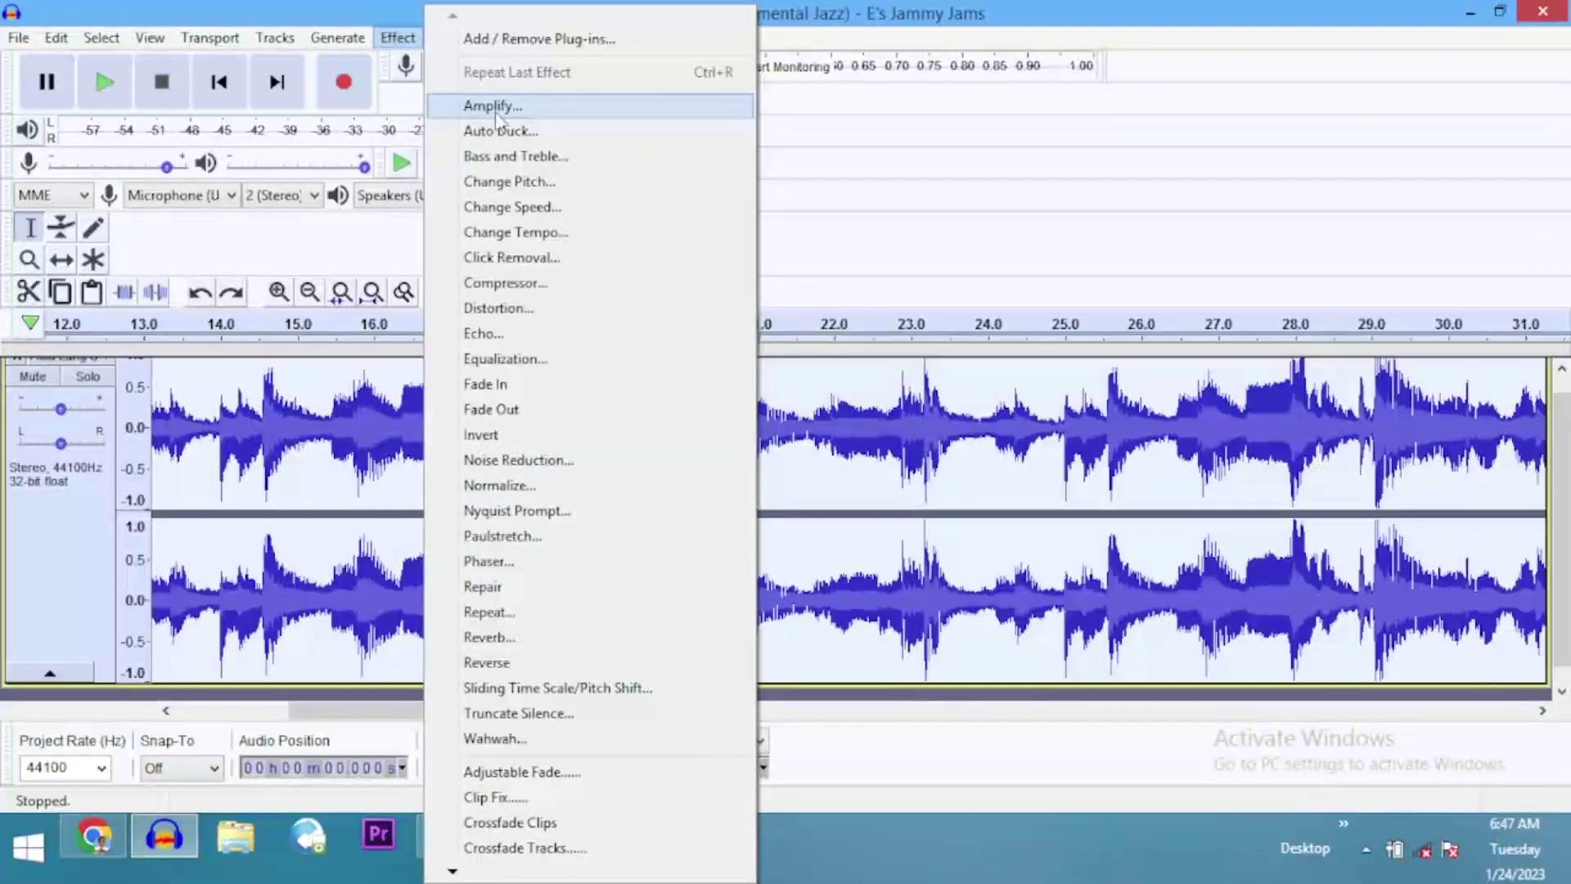
pyautogui.click(491, 104)
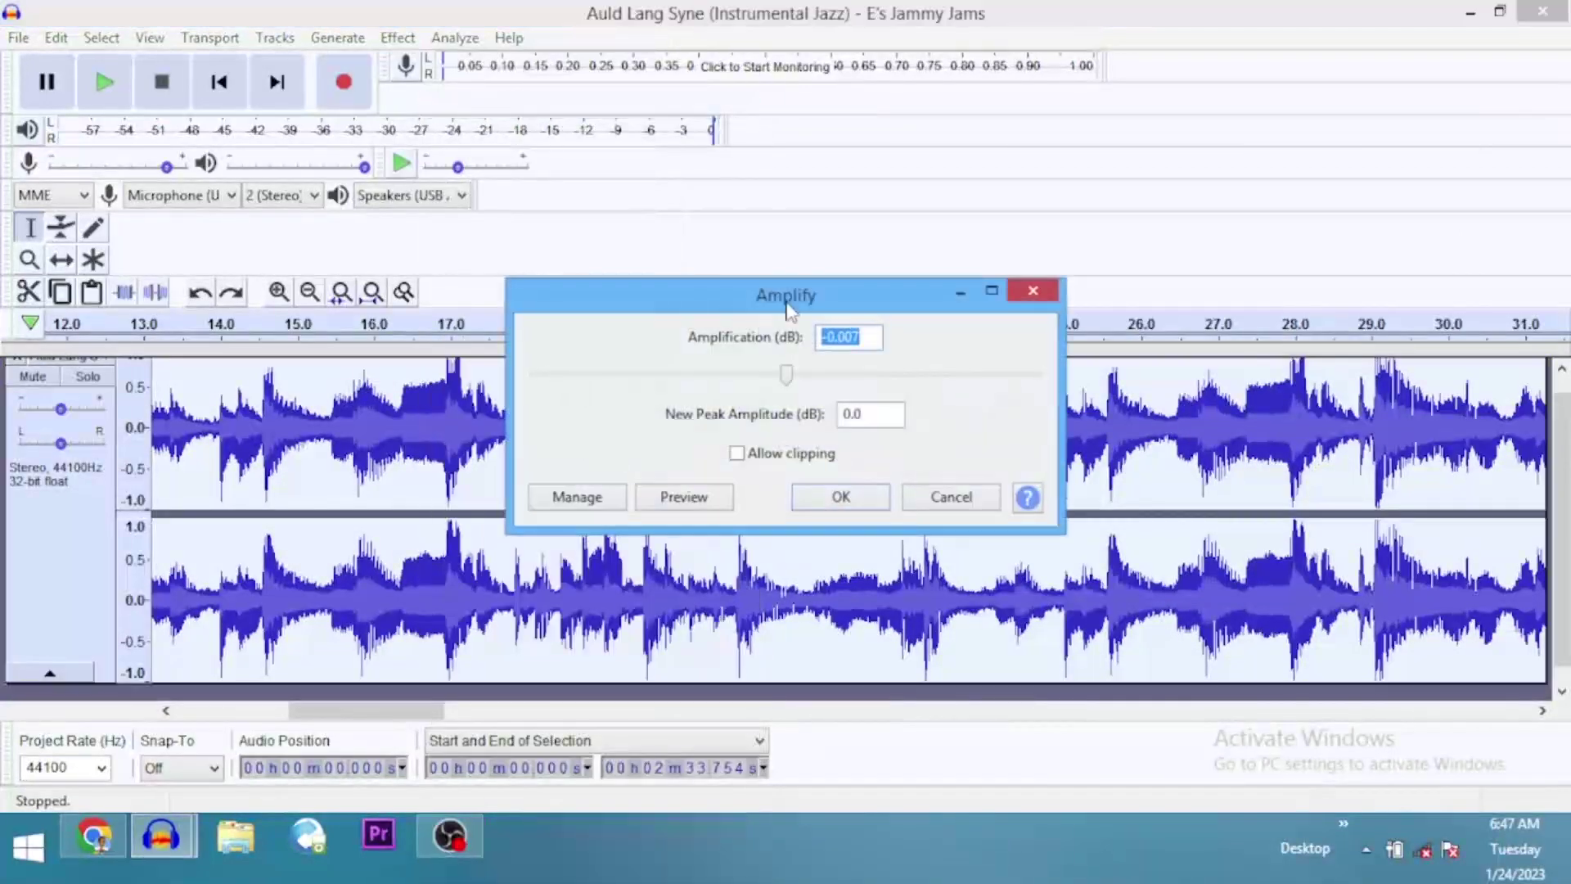
pyautogui.write('1')
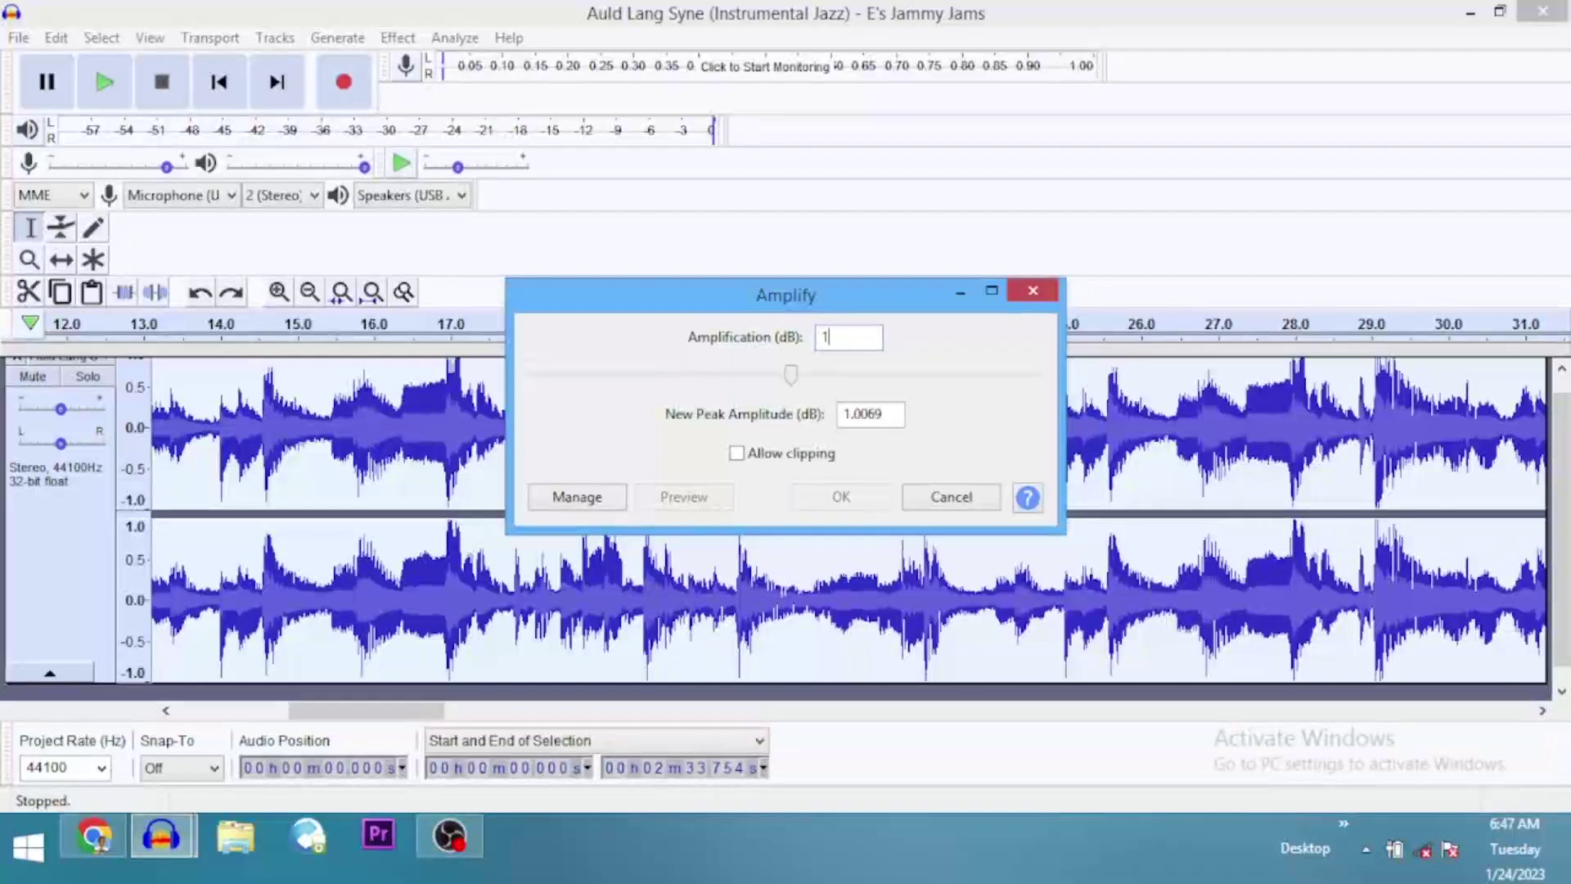
pyautogui.write('.0')
pyautogui.click(772, 451)
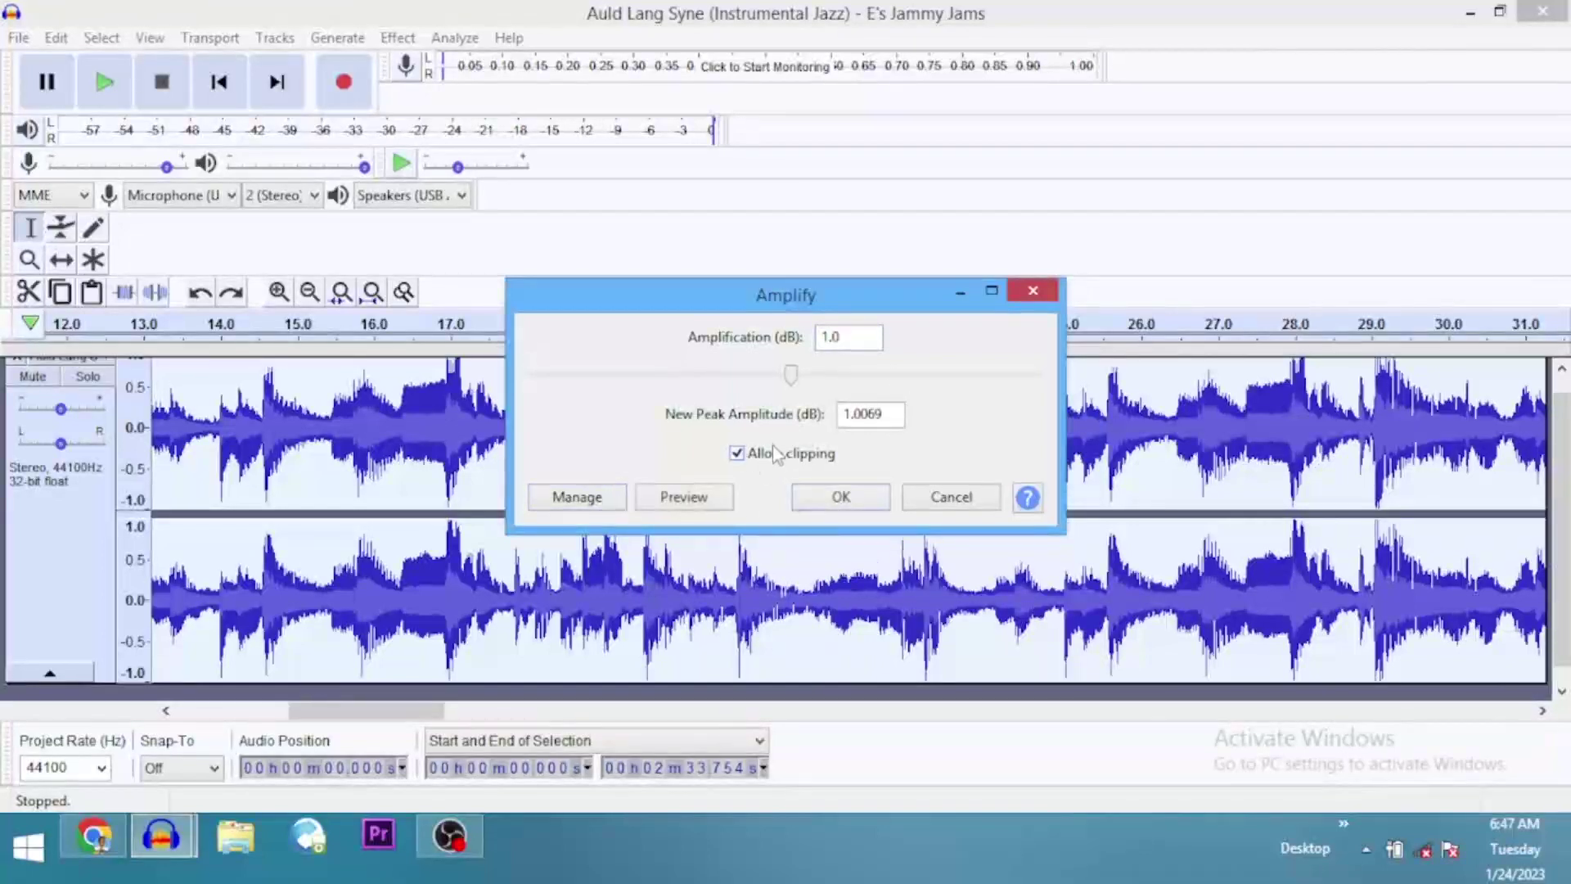
pyautogui.click(802, 503)
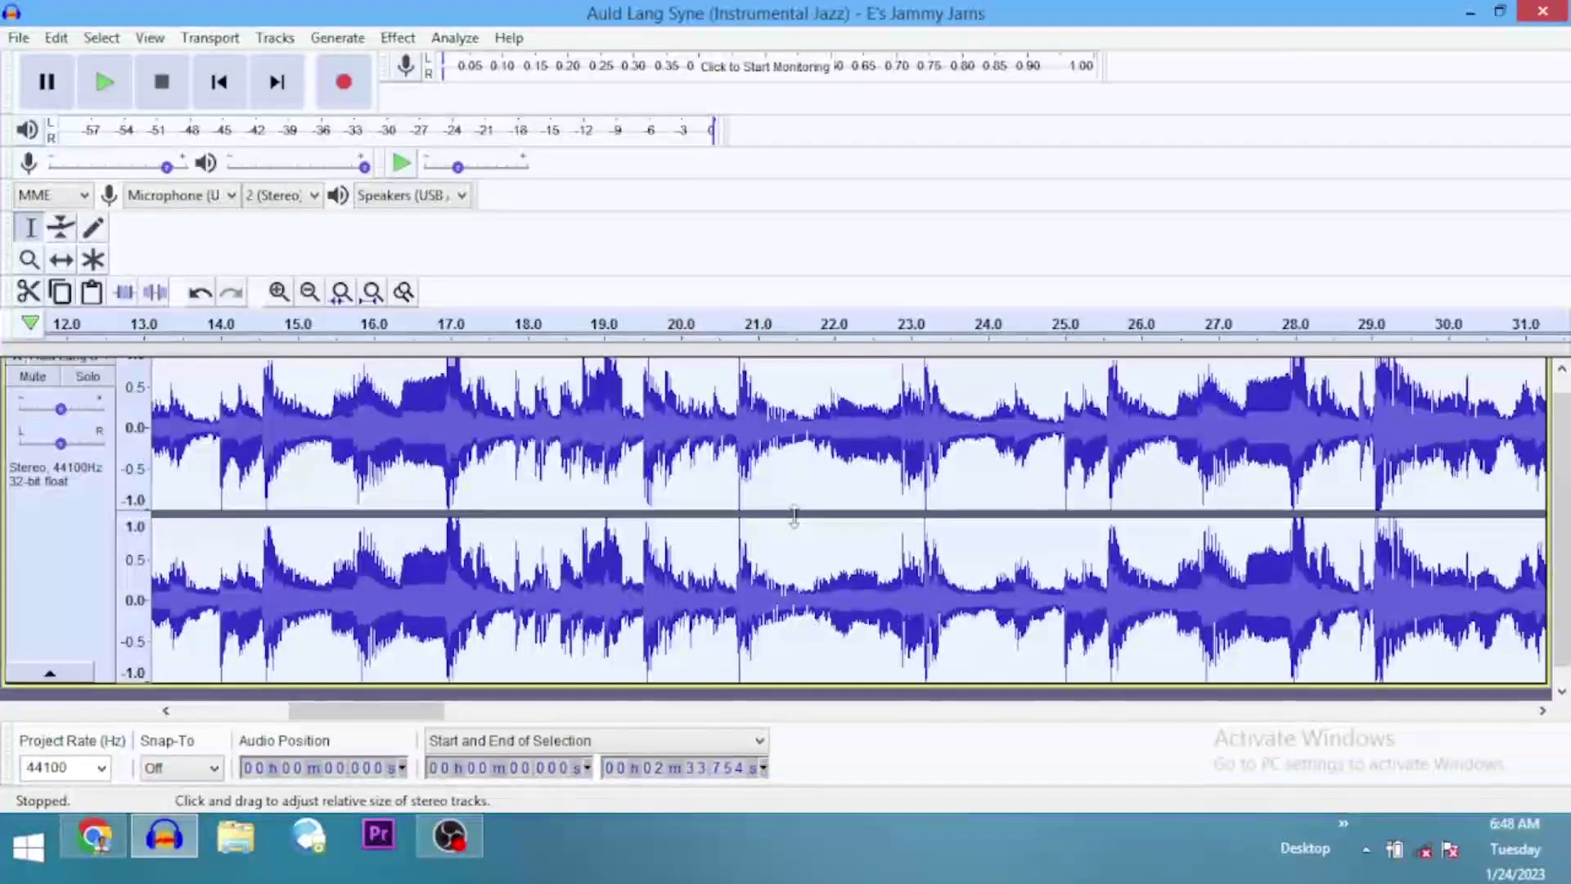
# Reapply the 1 dB Amplify to the whole track using Repeat Amplify and Ctrl+R.
pyautogui.click(398, 37)
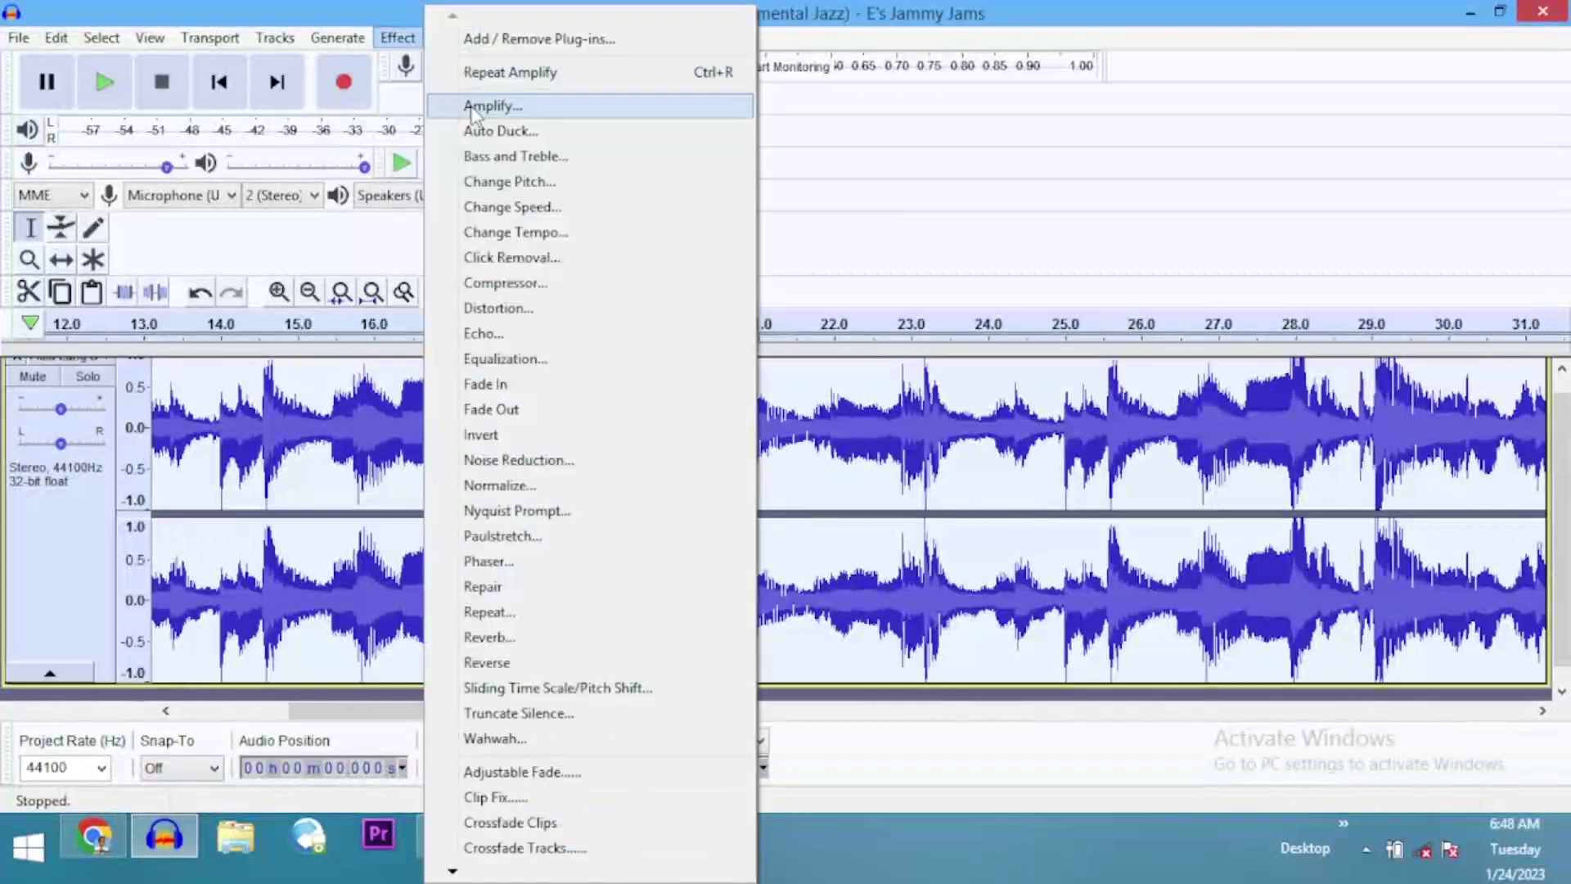
pyautogui.click(491, 72)
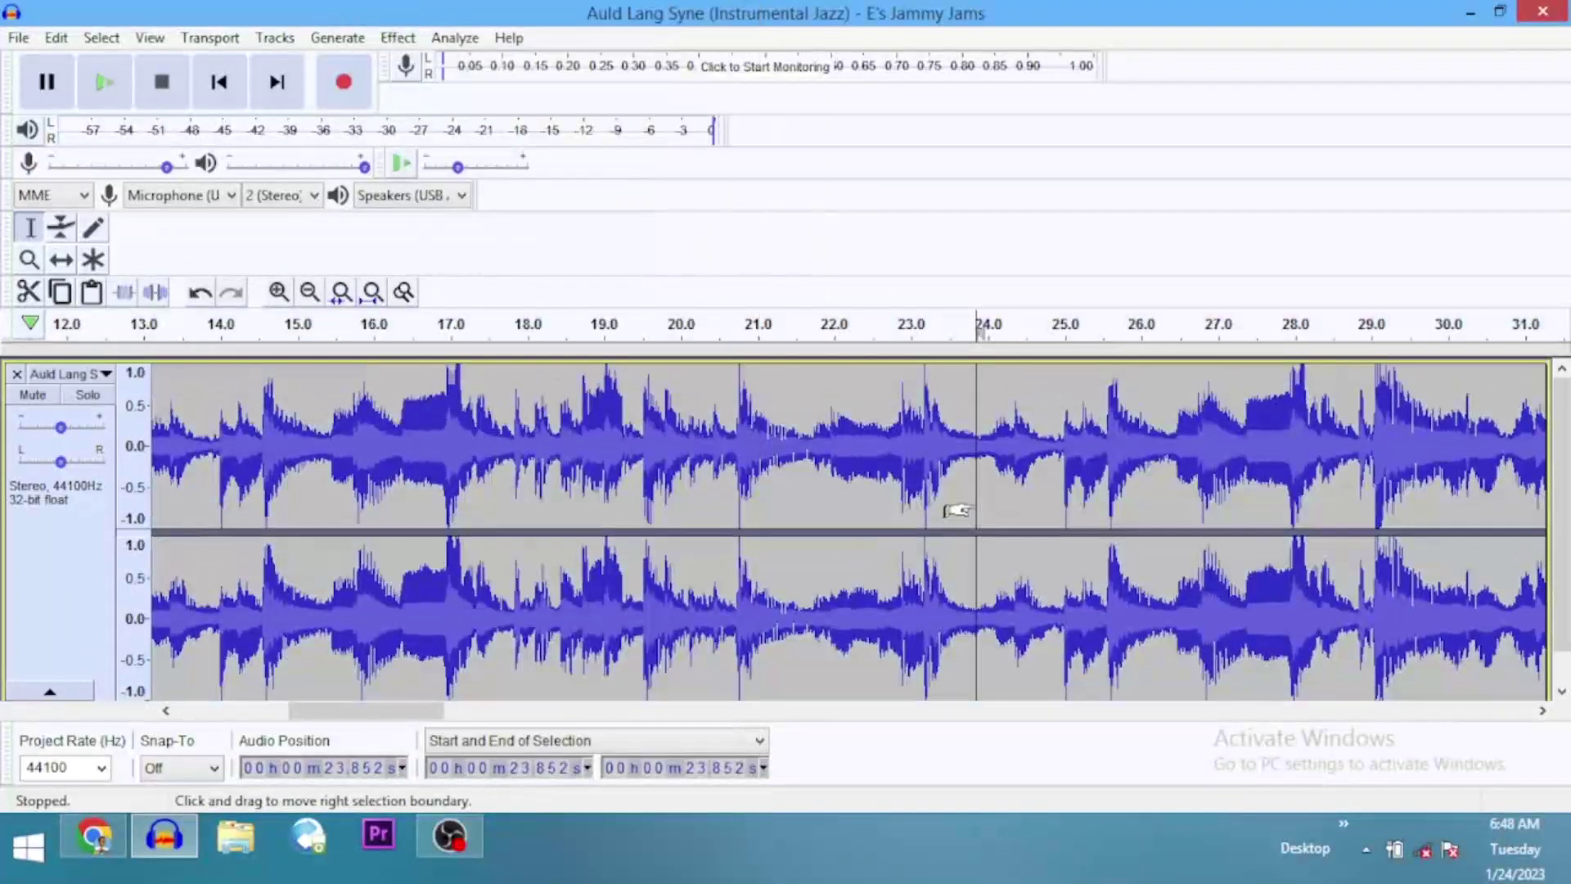
pyautogui.hotkey('ctrl', 'a')
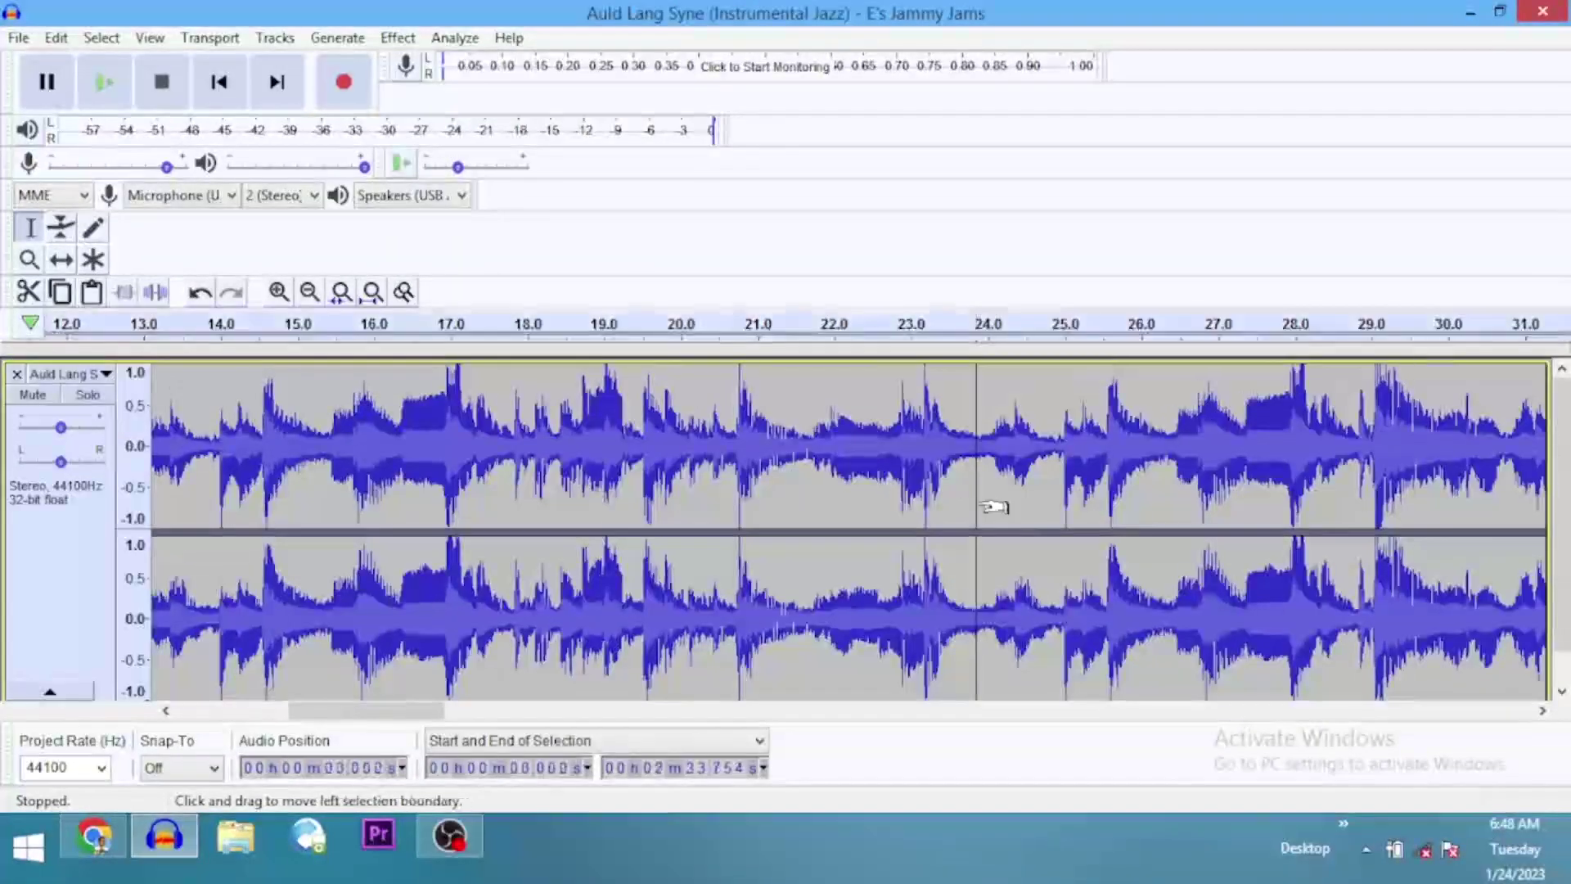
pyautogui.hotkey('ctrl', 'r')
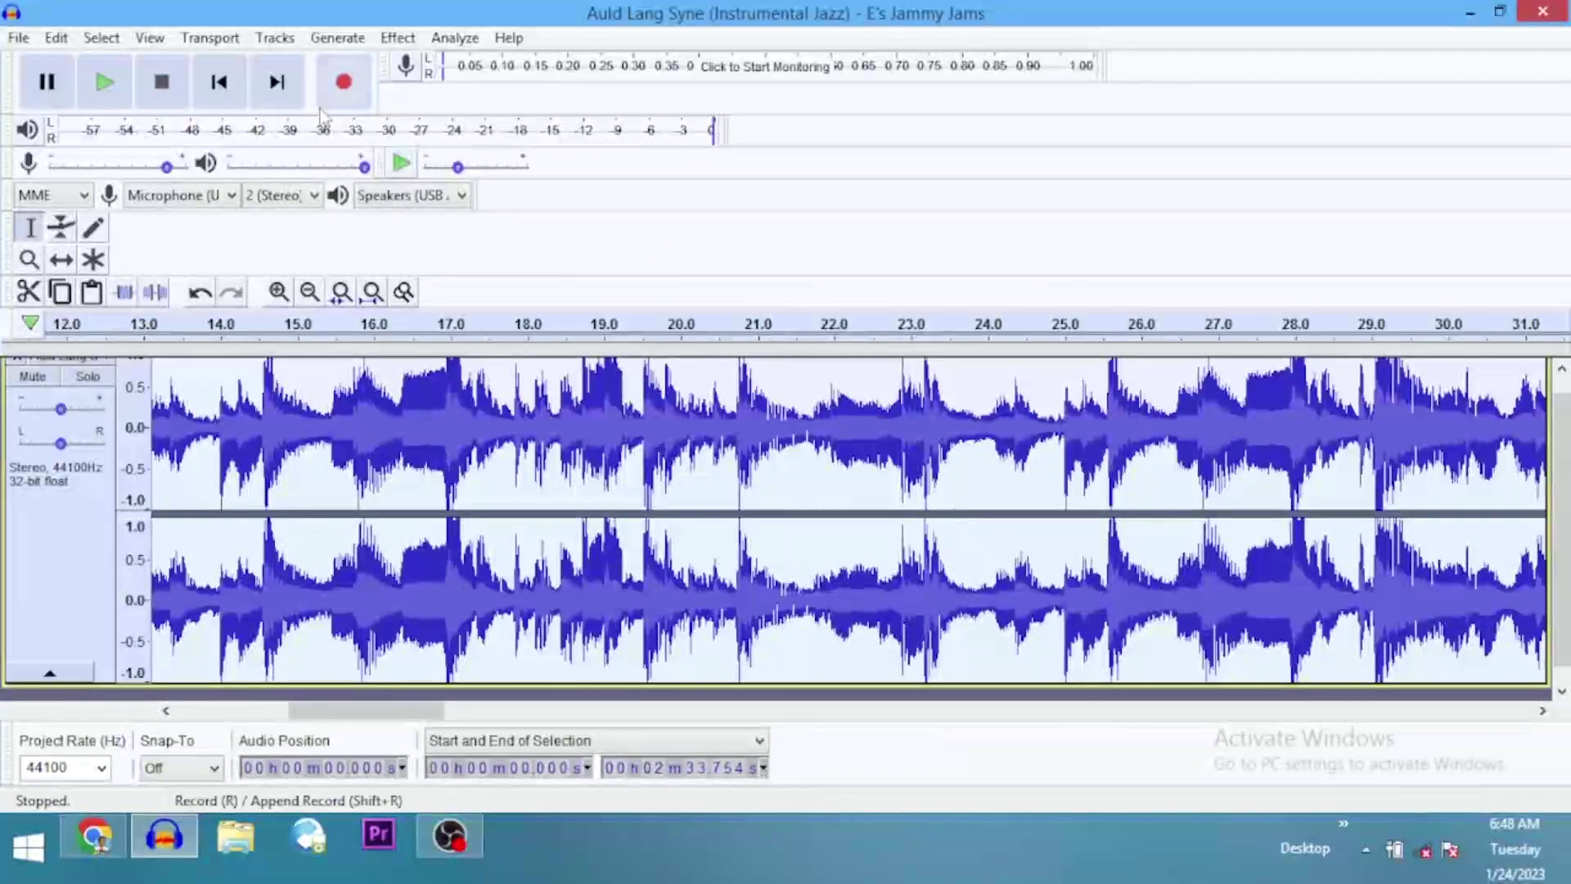
# Record a new track from the start, pausing and resuming once, then stop recording.
pyautogui.click(240, 106)
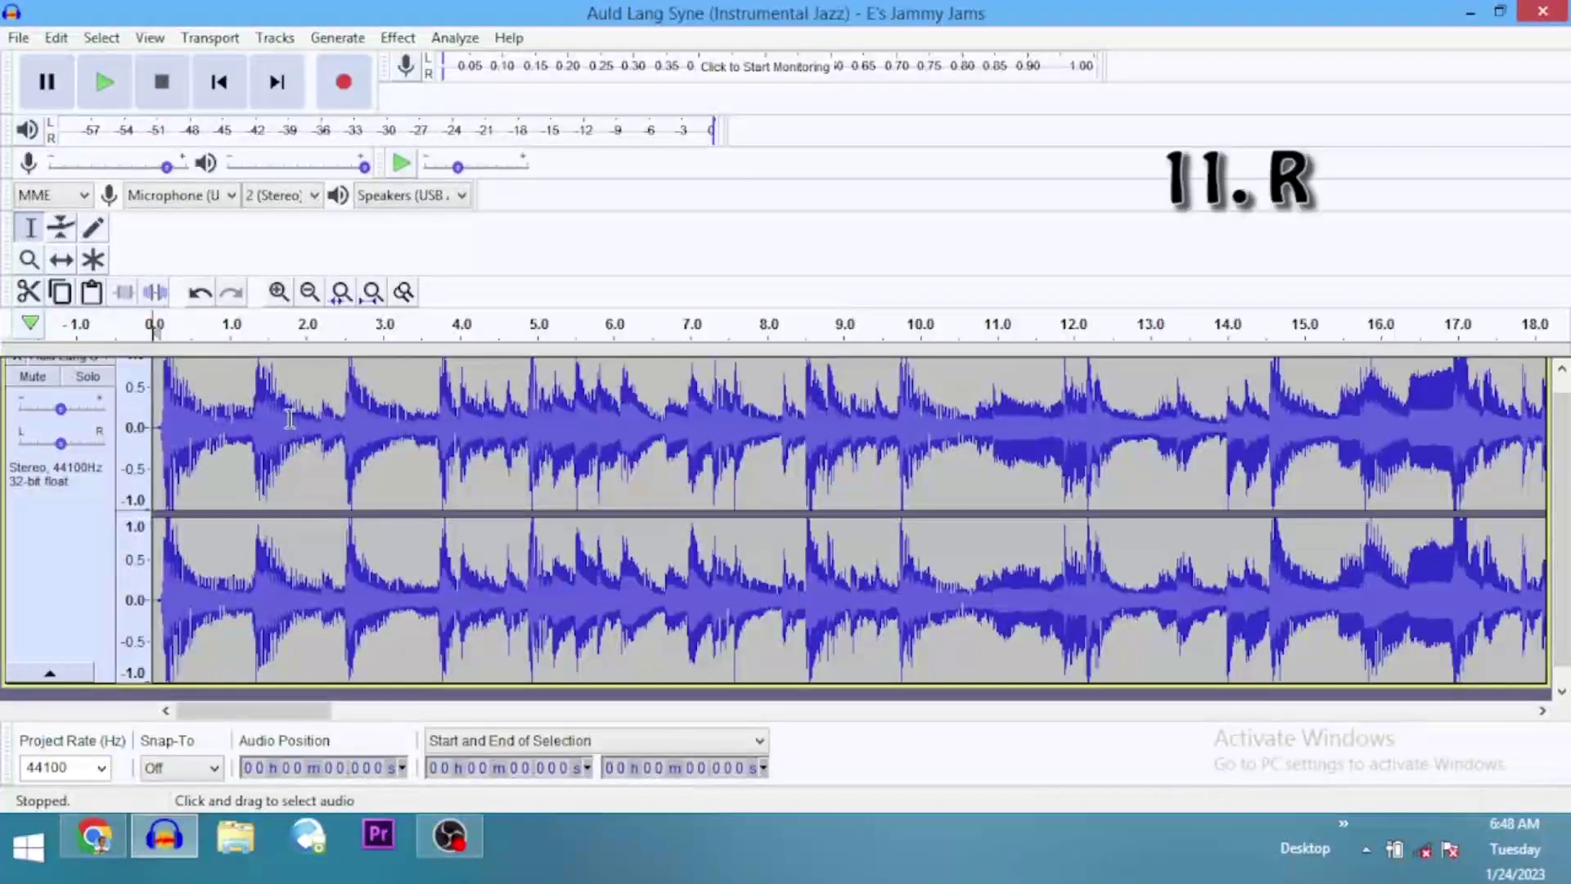
pyautogui.press('r')
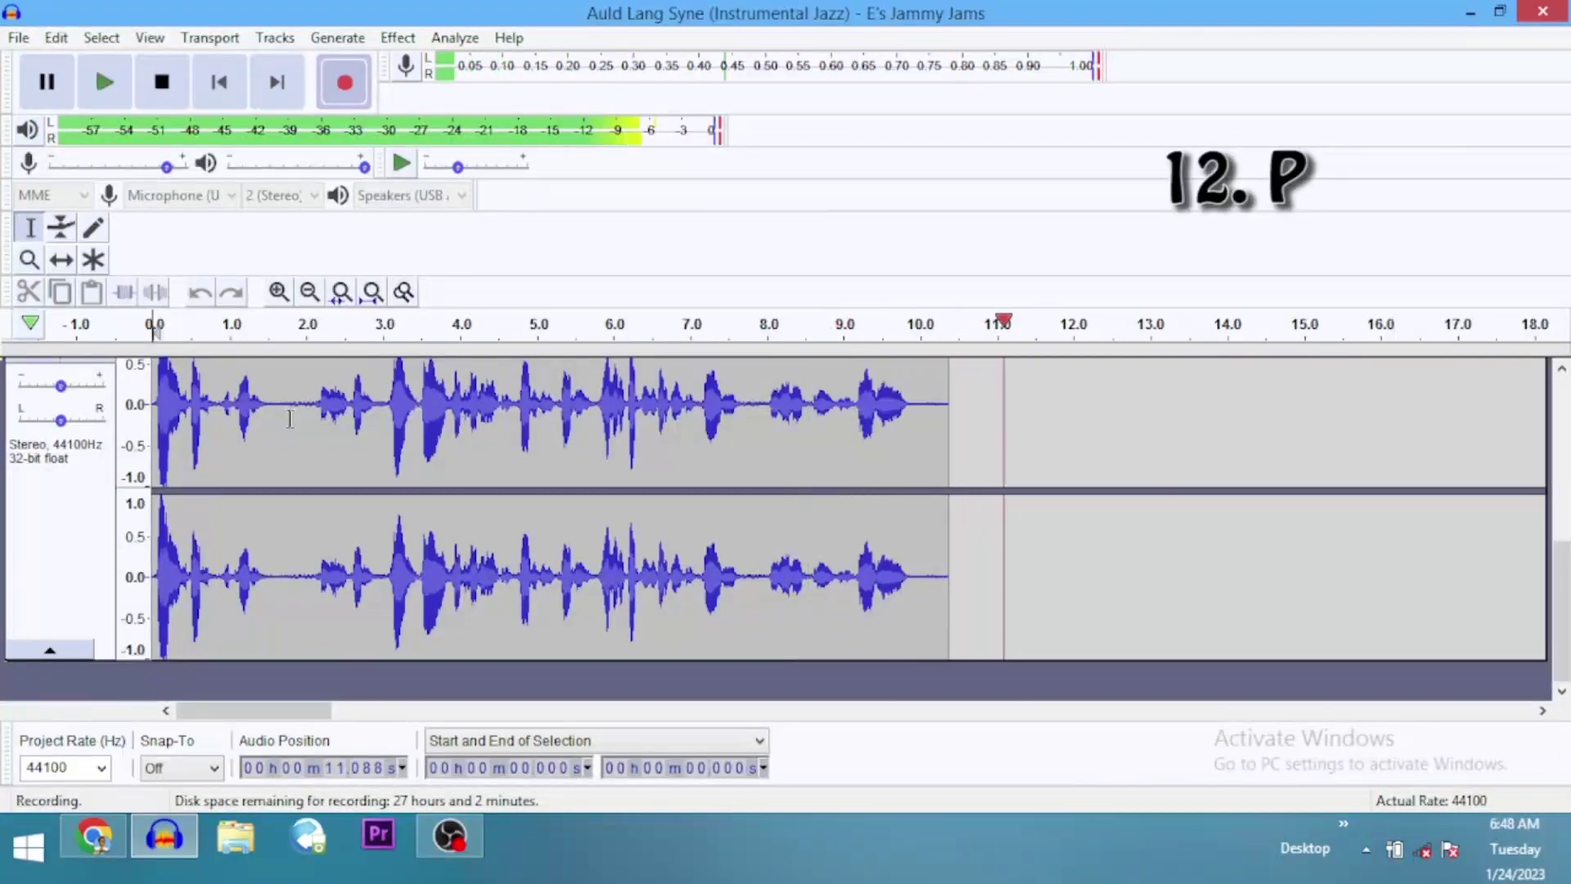
pyautogui.press('p')
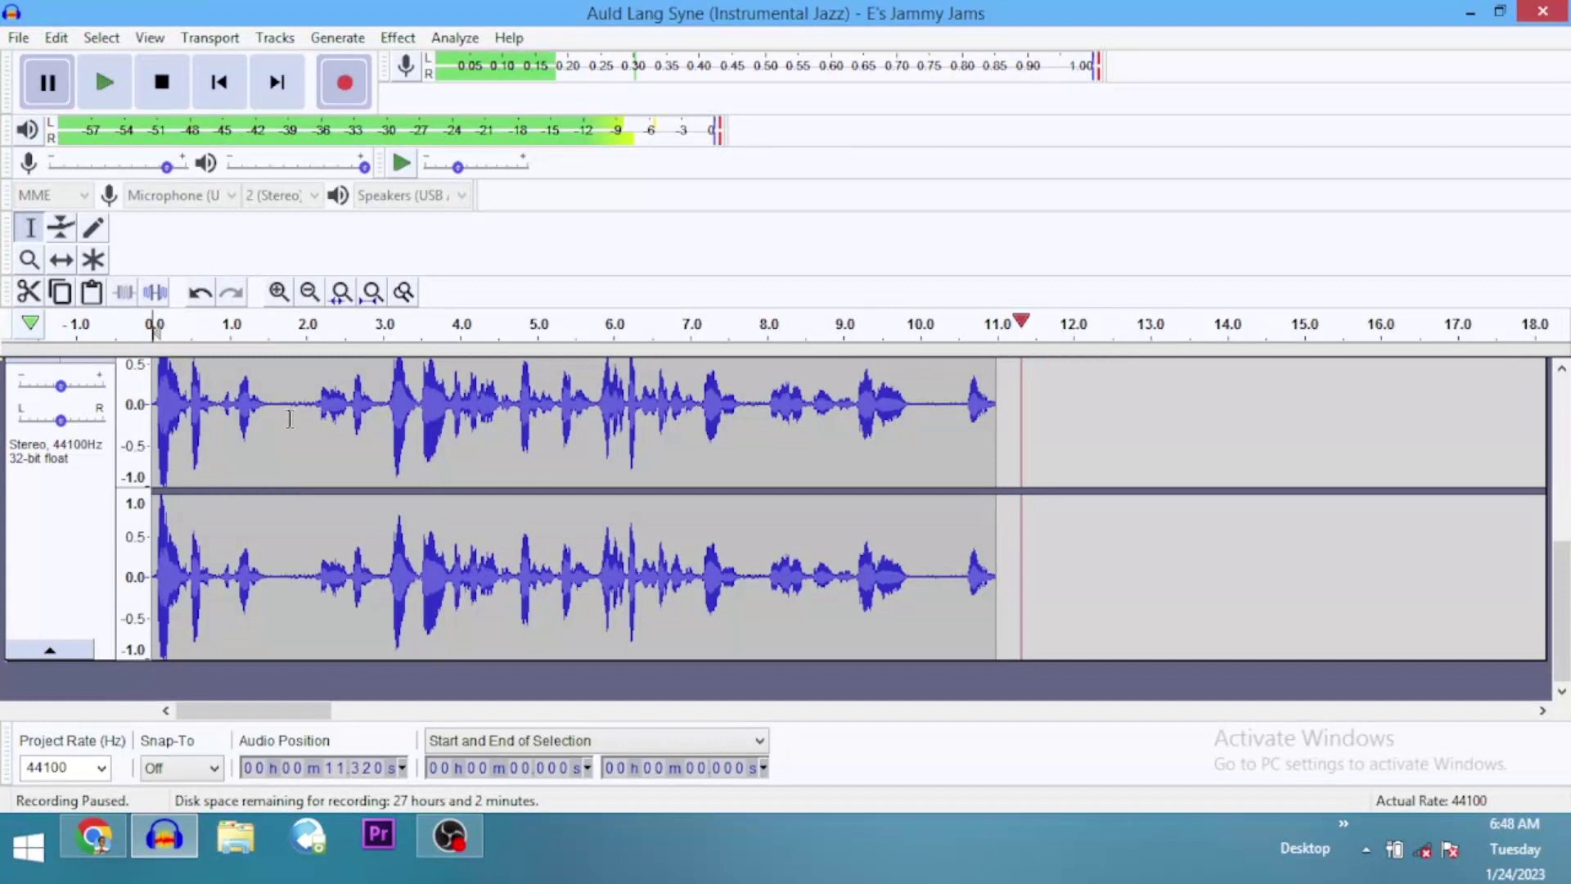
pyautogui.press('p')
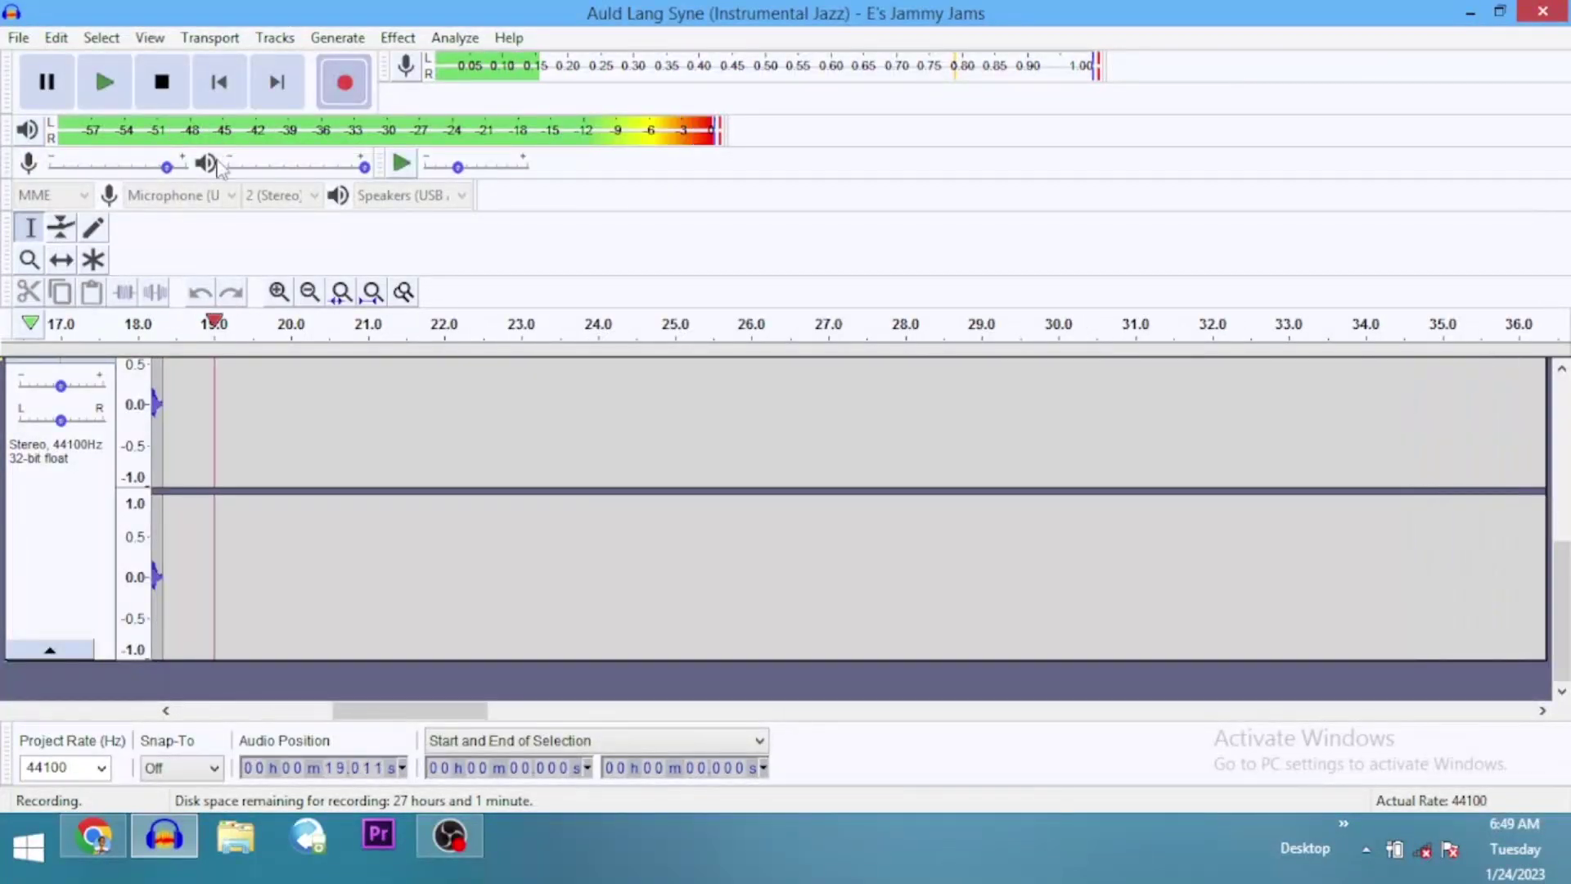
pyautogui.click(161, 83)
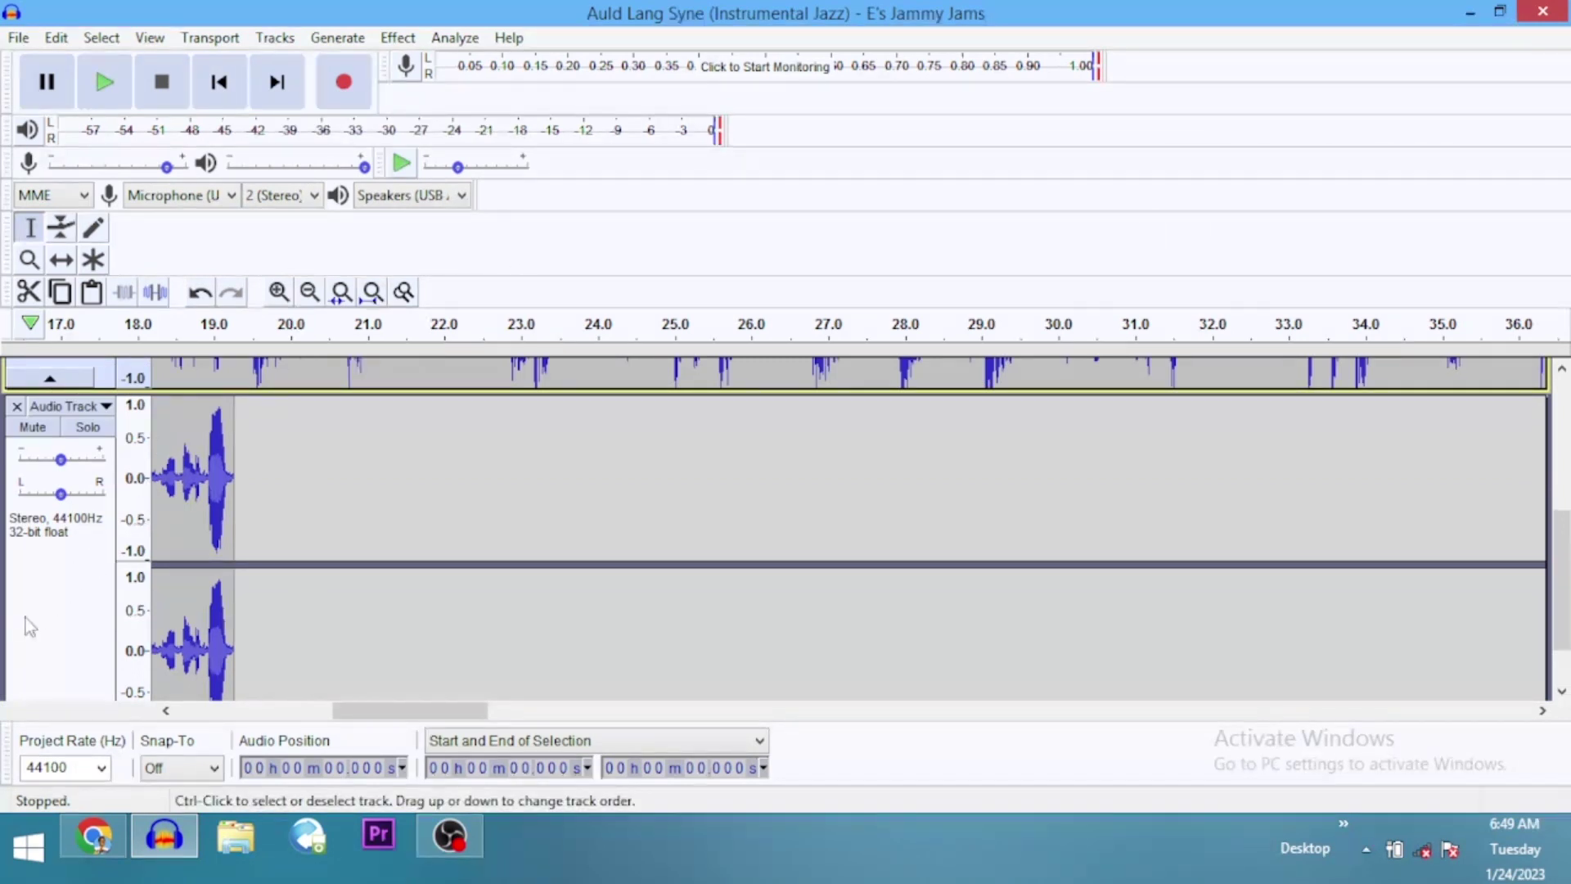
# Play the new recording back from the start, then stop playback.
pyautogui.scroll(2, 26, 617)
pyautogui.click(220, 88)
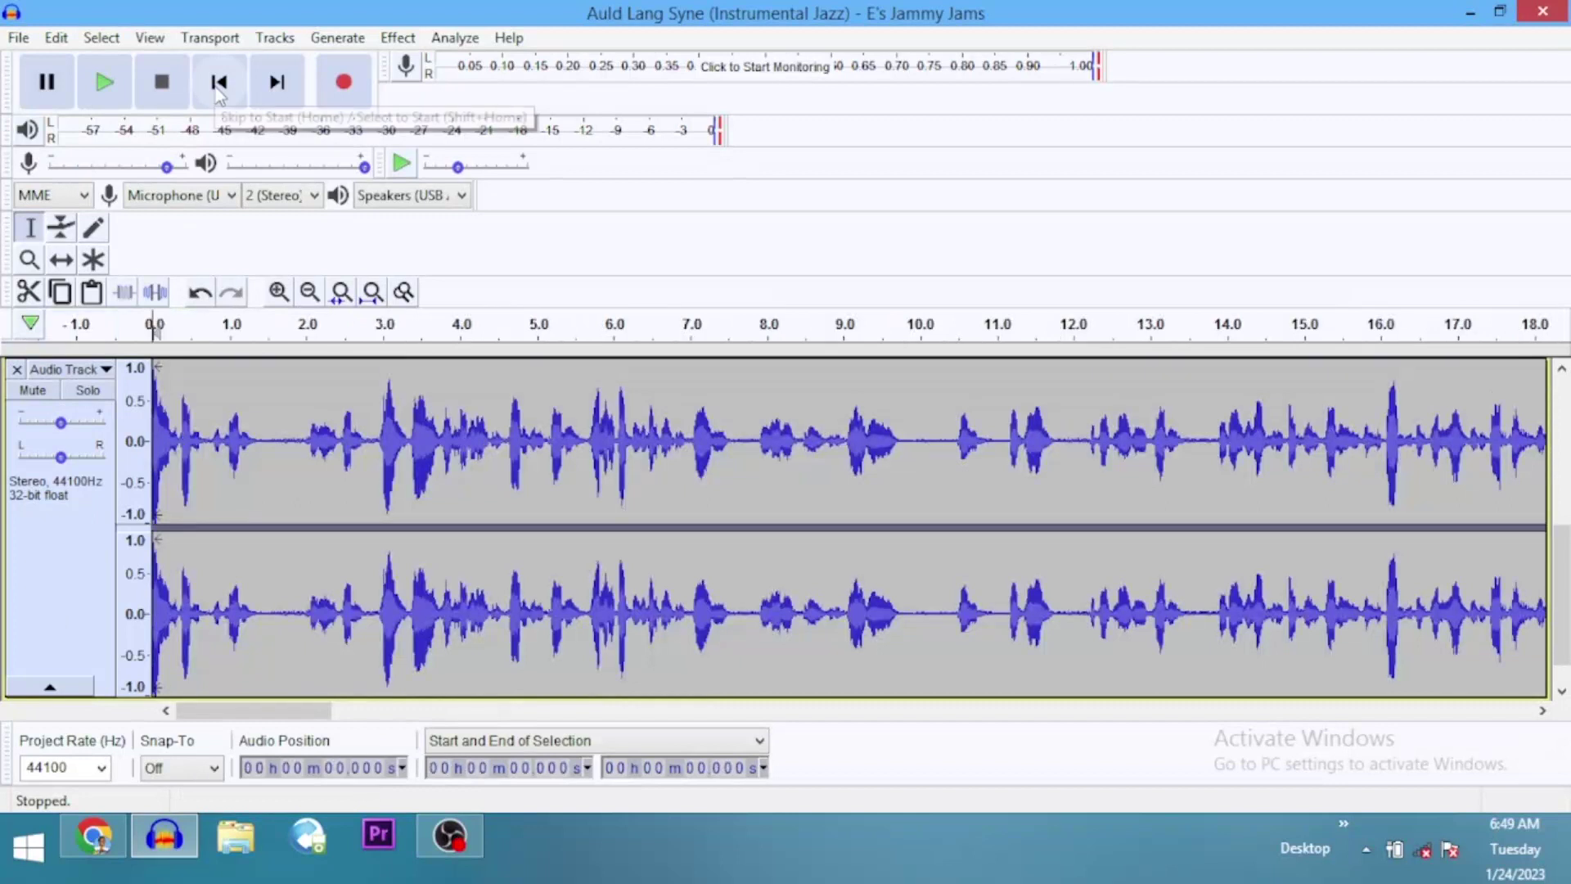
pyautogui.press('space')
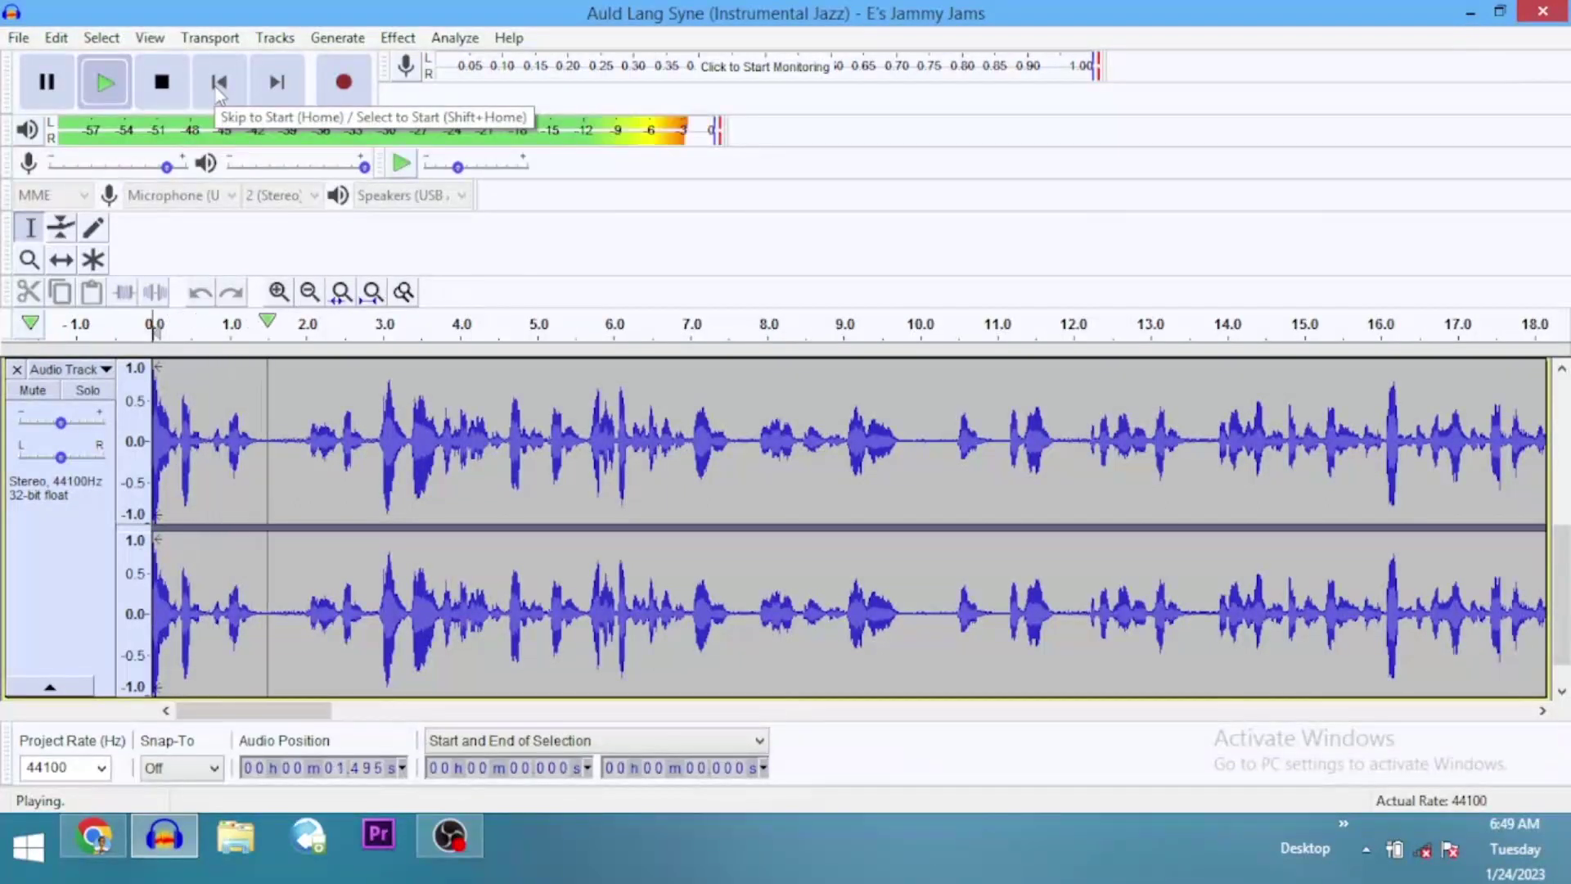
pyautogui.click(219, 85)
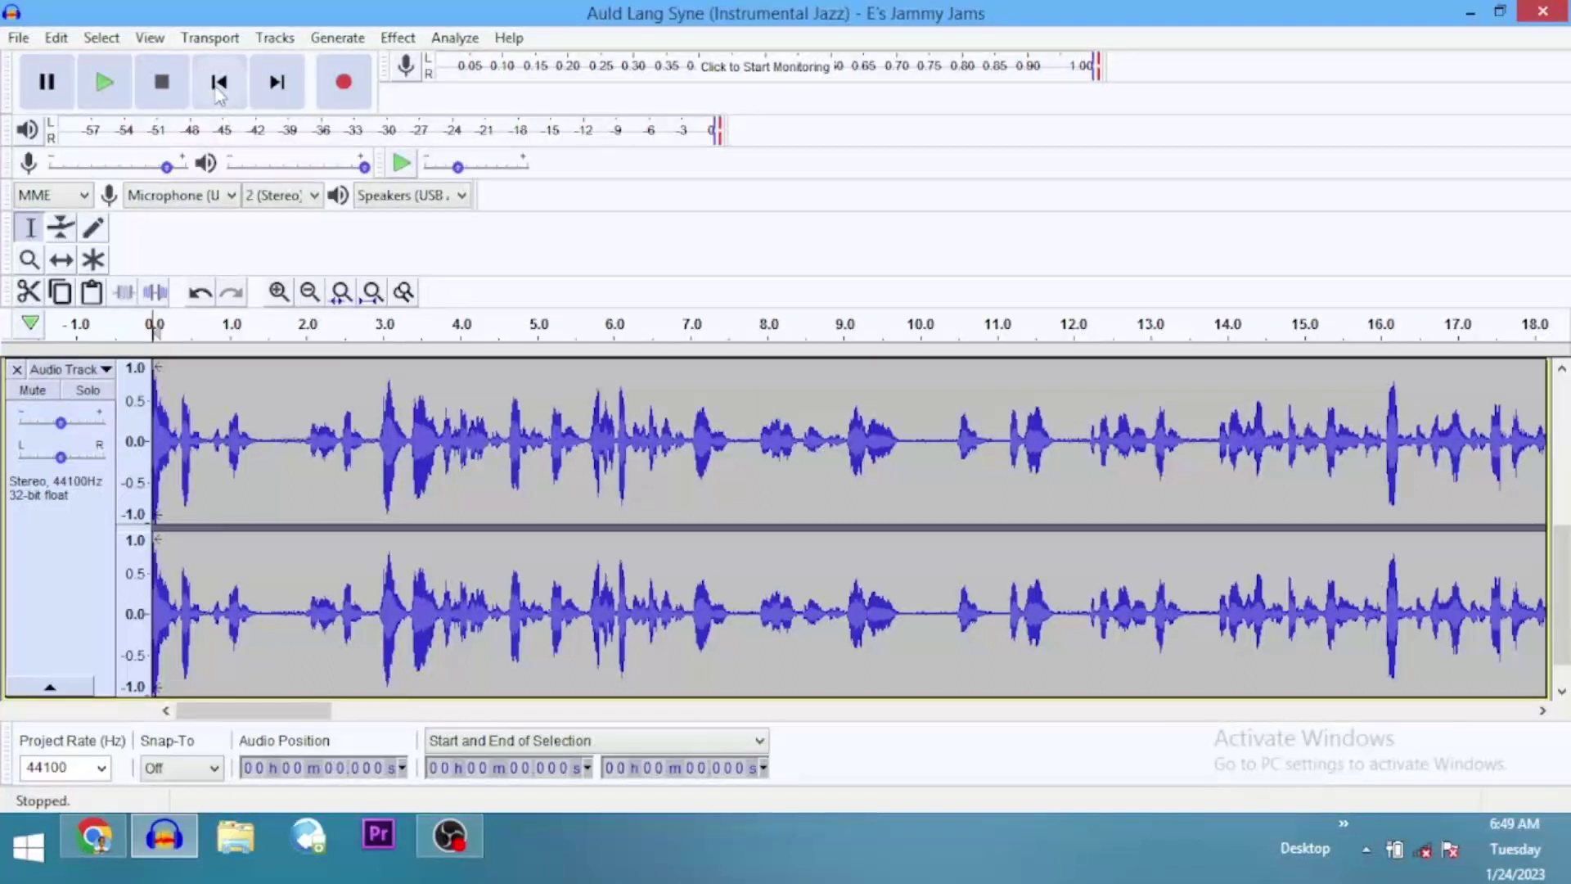
pyautogui.scroll(3, 150, 609)
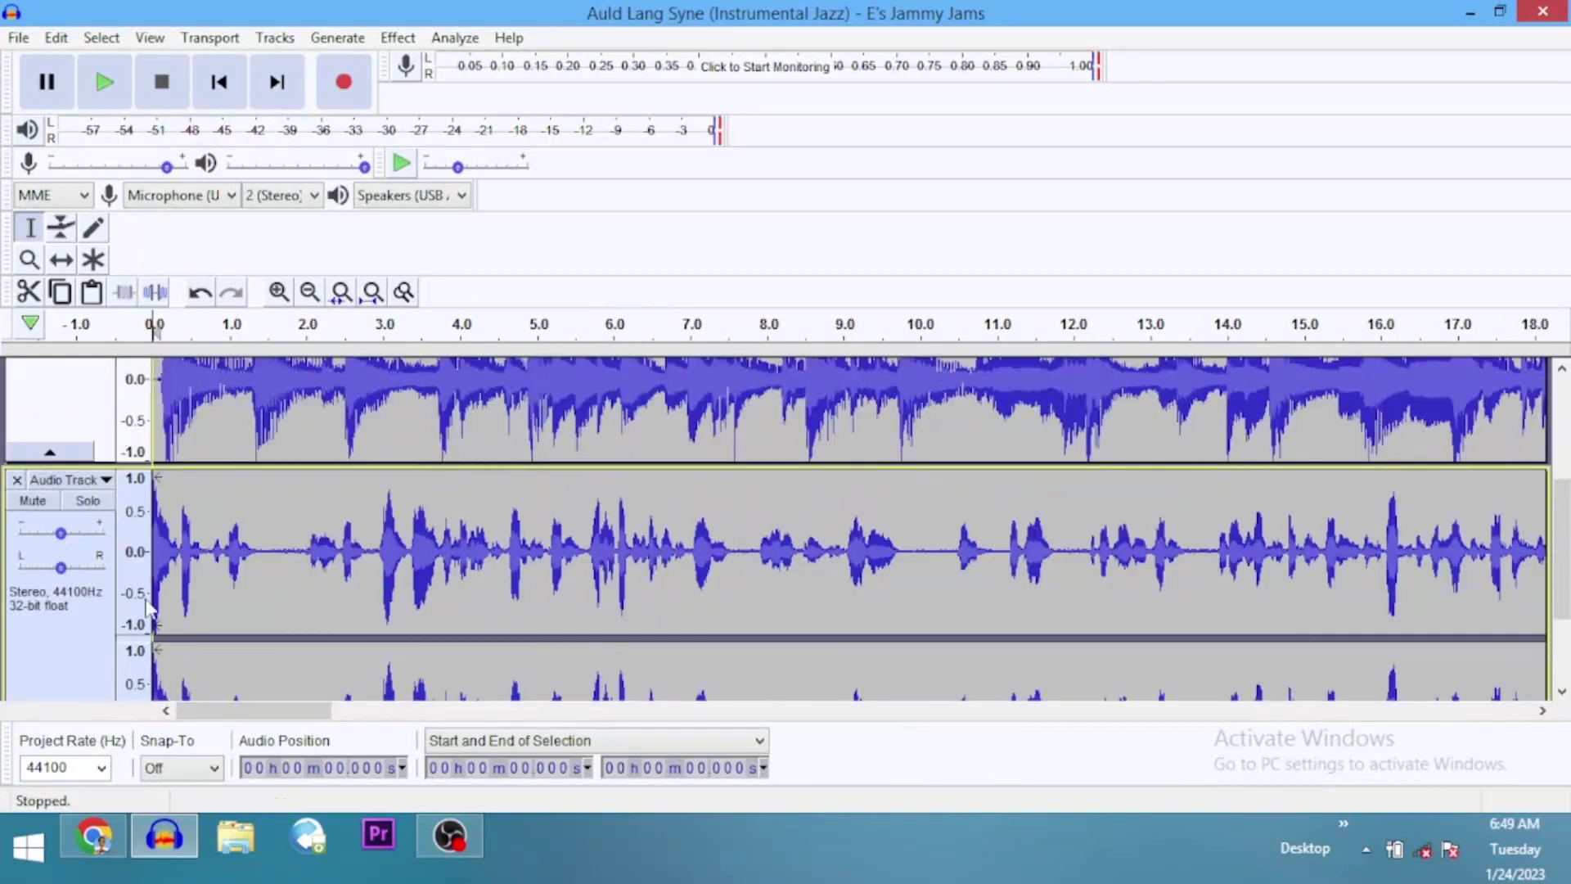
pyautogui.scroll(2, 150, 609)
pyautogui.scroll(-2, 245, 557)
pyautogui.scroll(2, 372, 491)
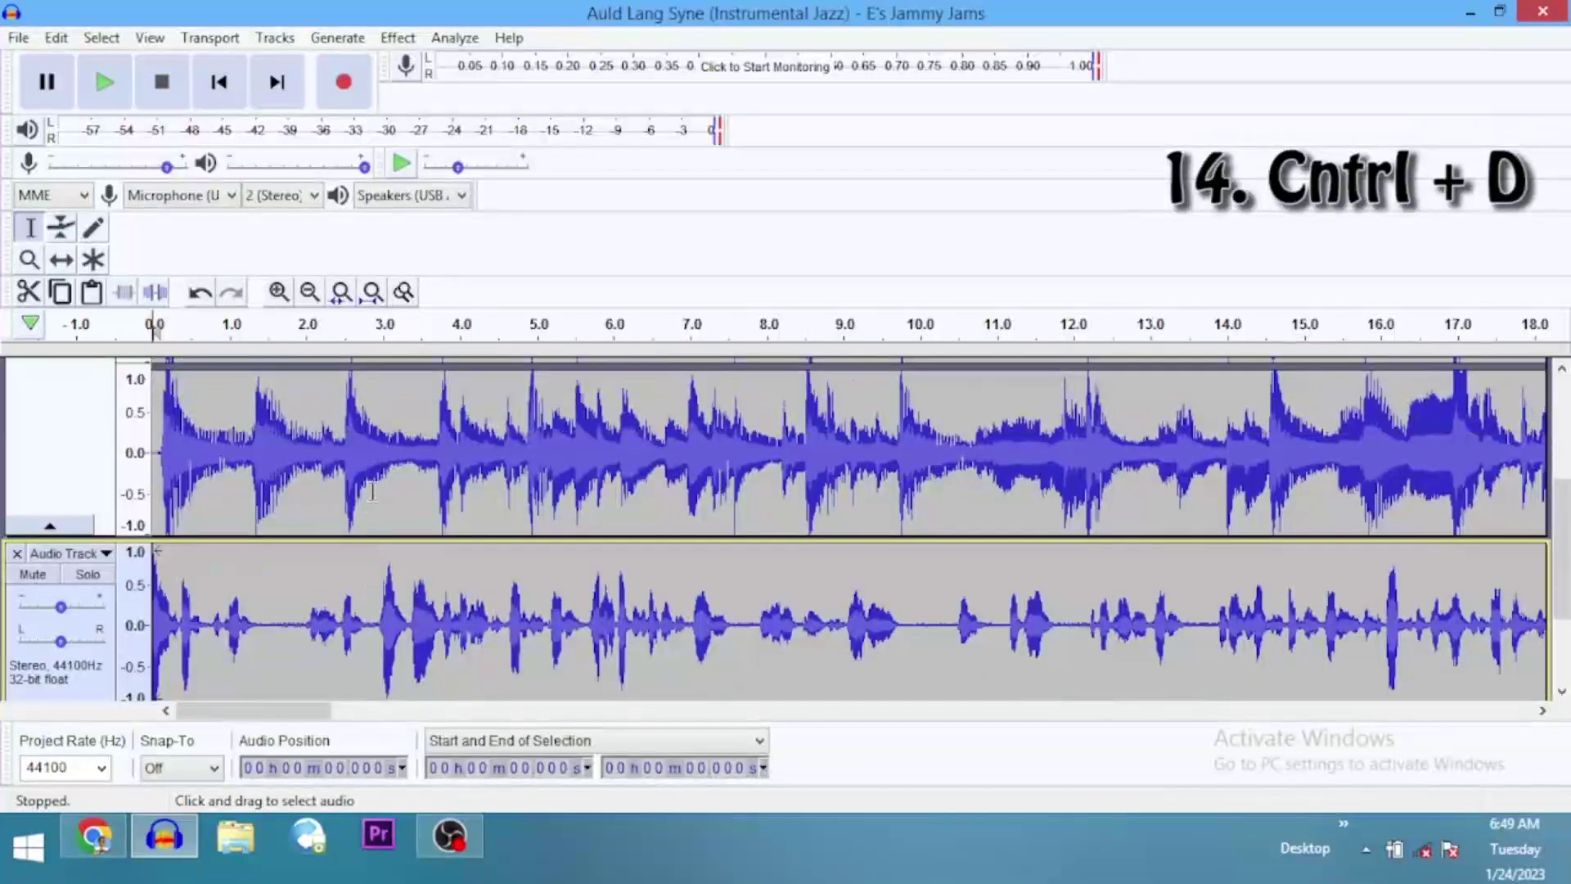
# Duplicate the recorded Audio Track and place the cursor near 3.27 s.
pyautogui.hotkey('ctrl', 'd')
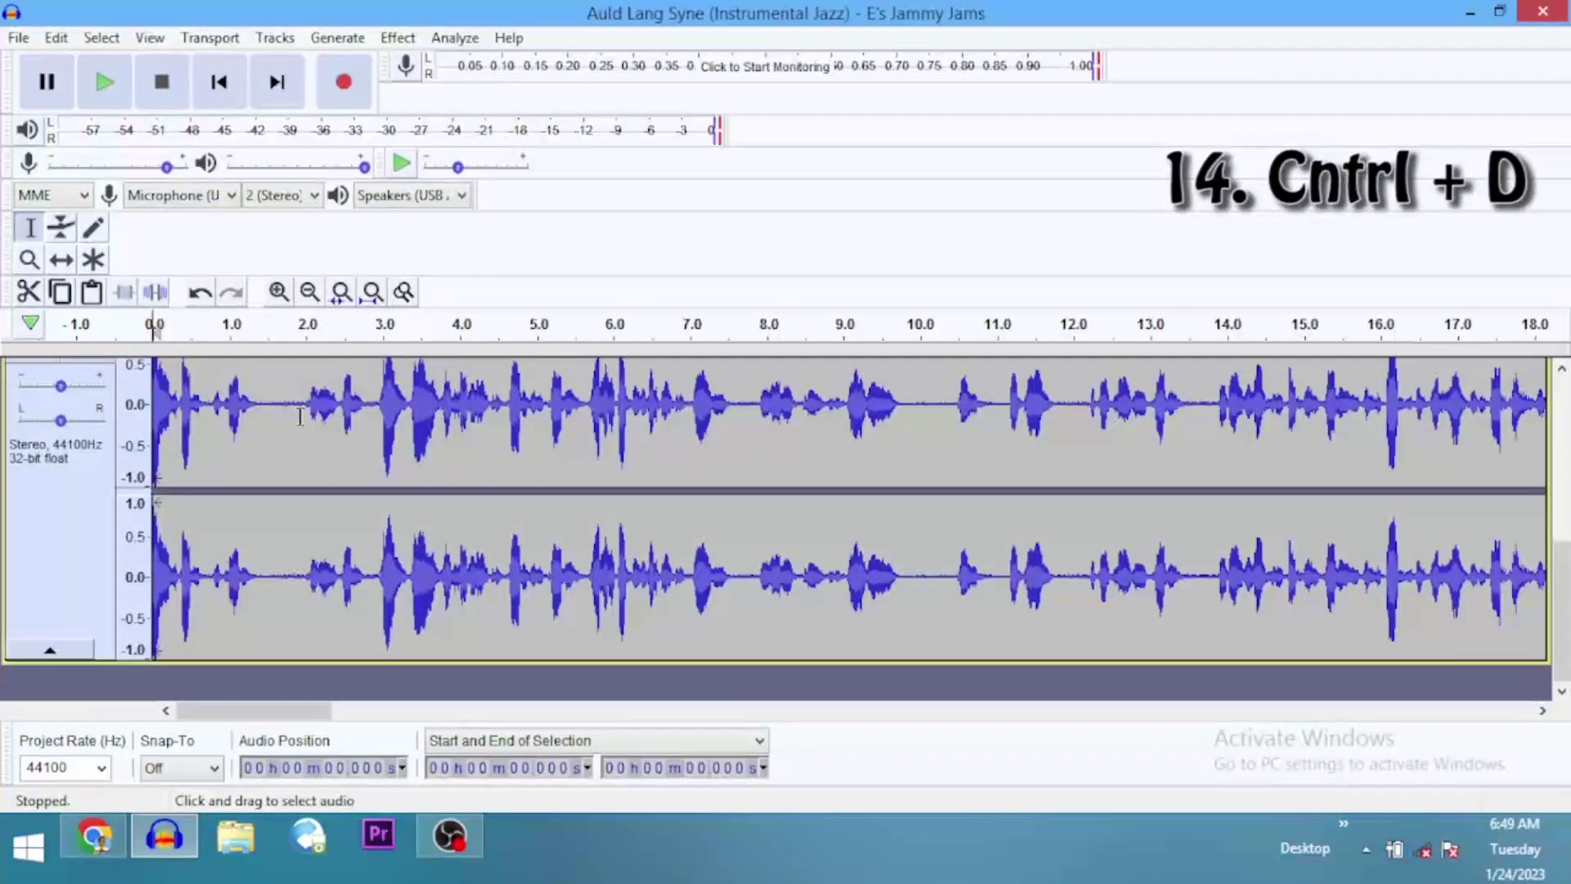
pyautogui.moveTo(344, 417); pyautogui.dragTo(383, 419)
pyautogui.scroll(1, 368, 441)
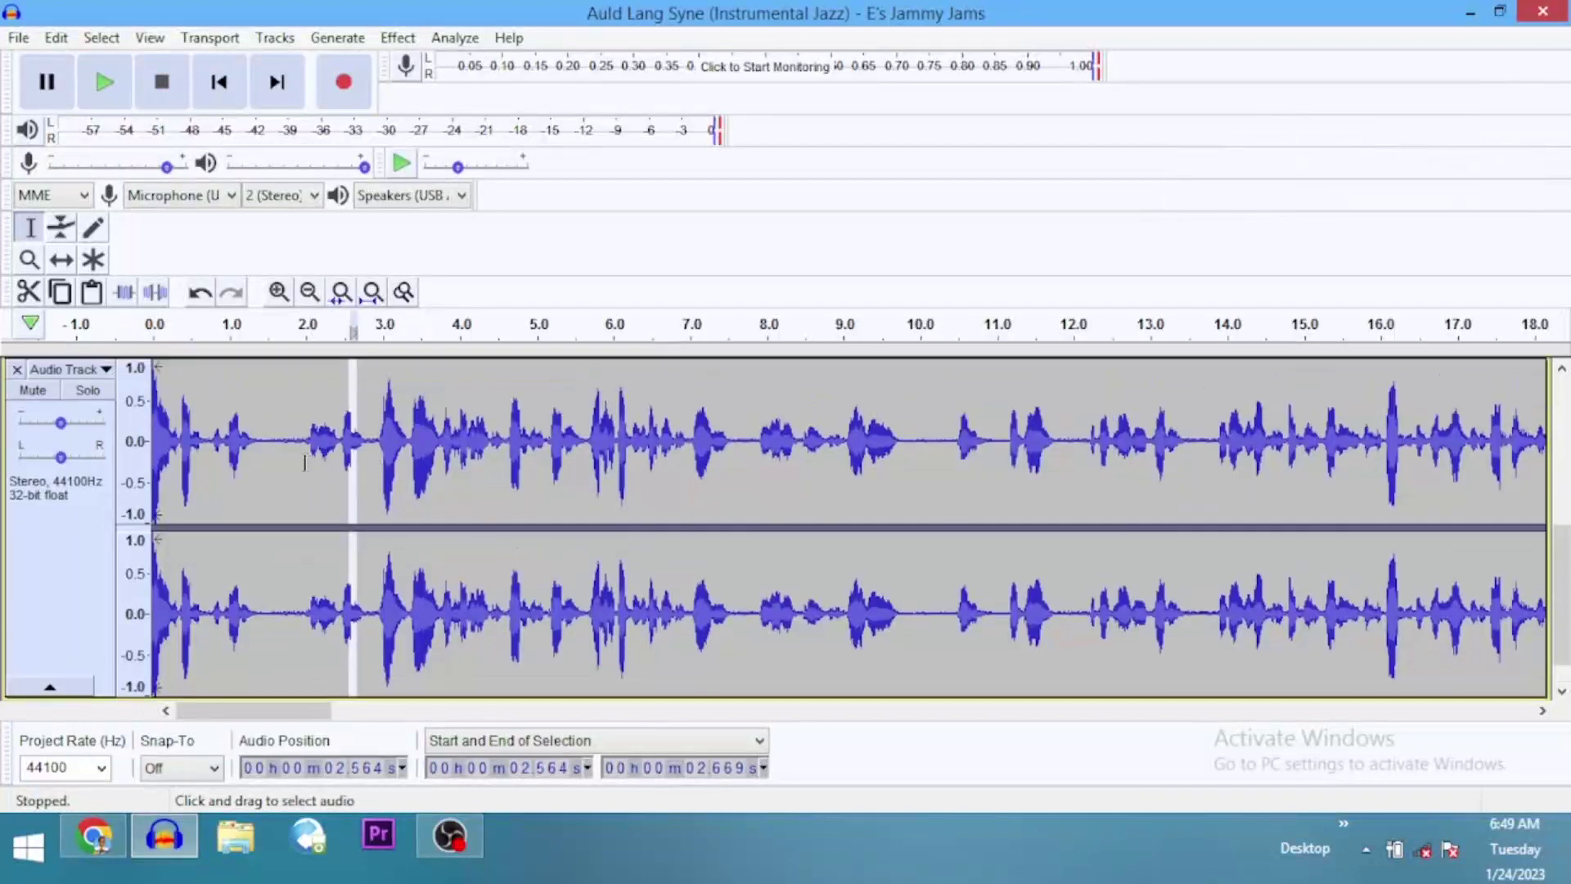
pyautogui.click(405, 471)
pyautogui.scroll(-1, 405, 471)
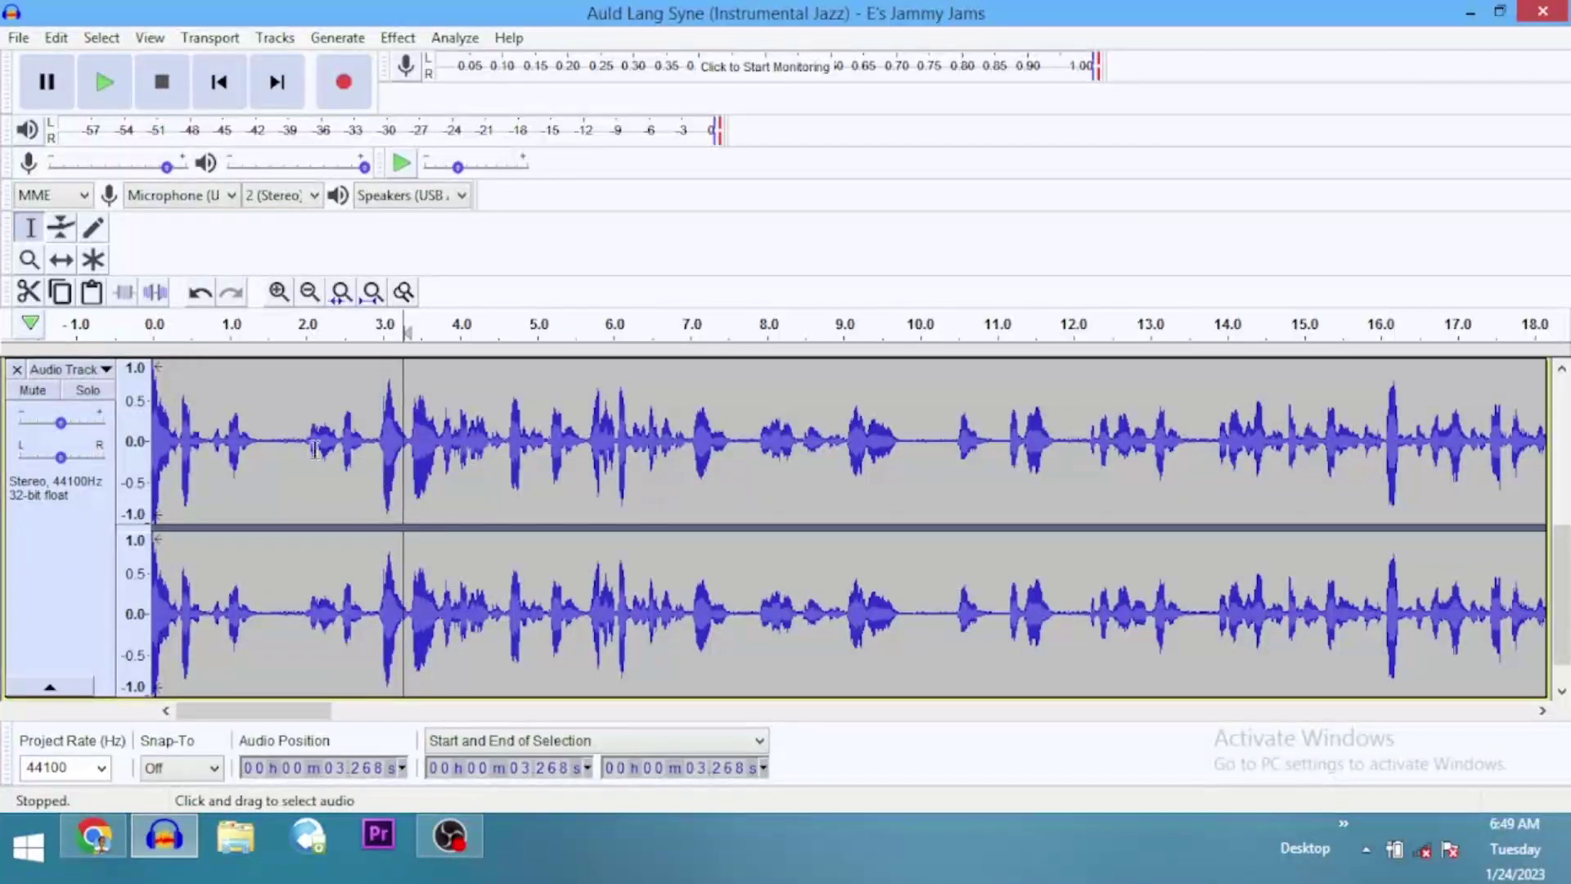
pyautogui.scroll(1, 339, 475)
# Select the 3.328–4.378 s range and duplicate it into a new track.
pyautogui.moveTo(315, 456); pyautogui.dragTo(366, 474)
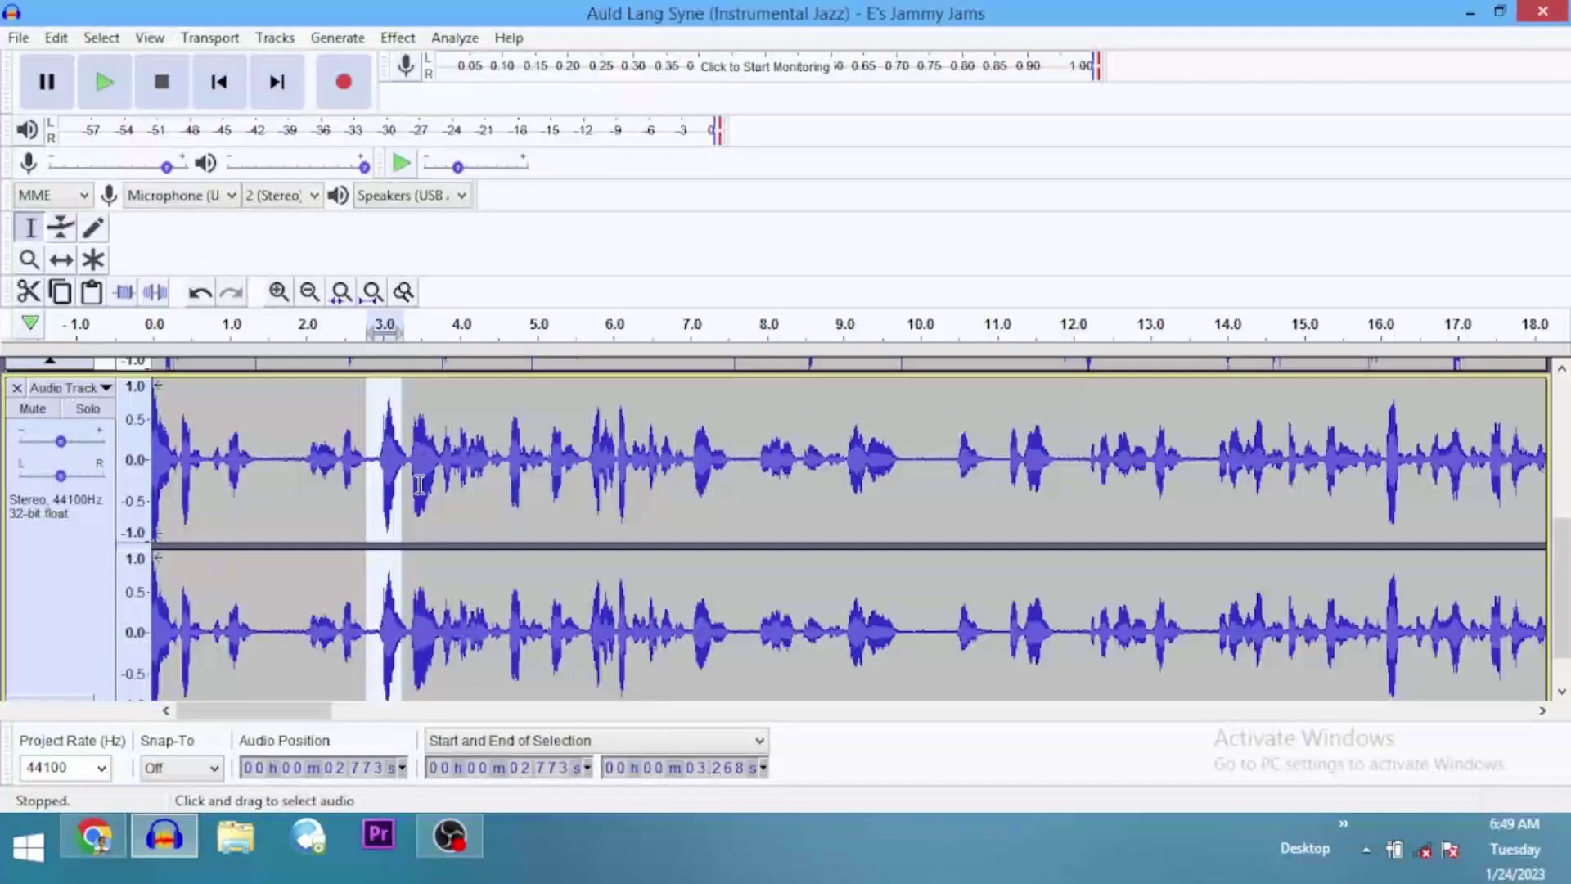
pyautogui.click(419, 468)
pyautogui.scroll(-1, 418, 468)
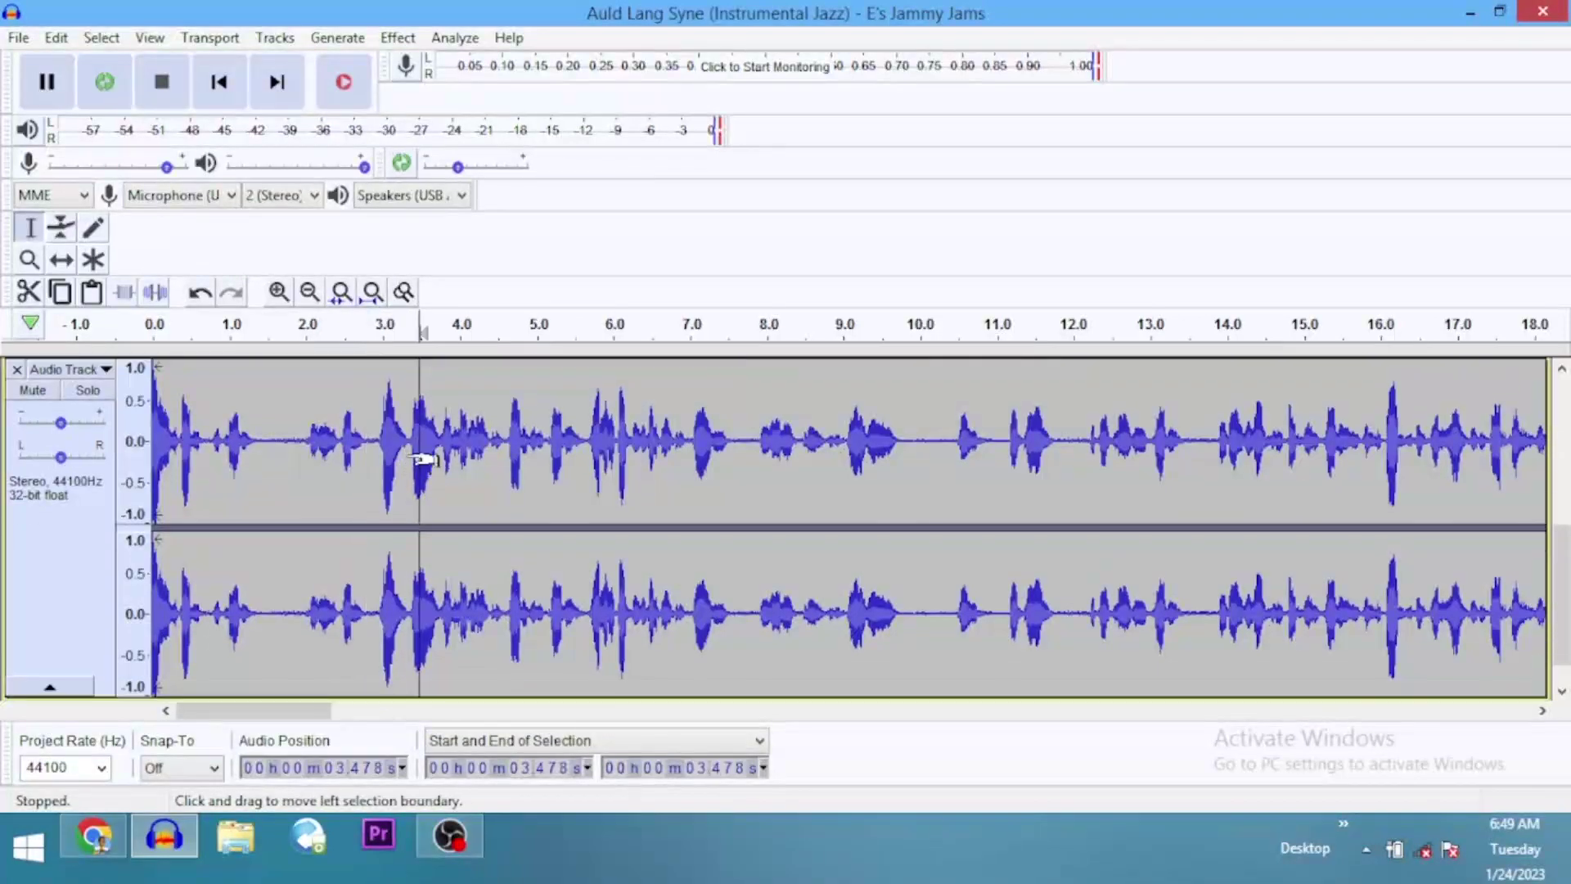
pyautogui.scroll(1, 385, 456)
pyautogui.scroll(-1, 453, 463)
pyautogui.moveTo(410, 462); pyautogui.dragTo(473, 479)
pyautogui.scroll(1, 472, 475)
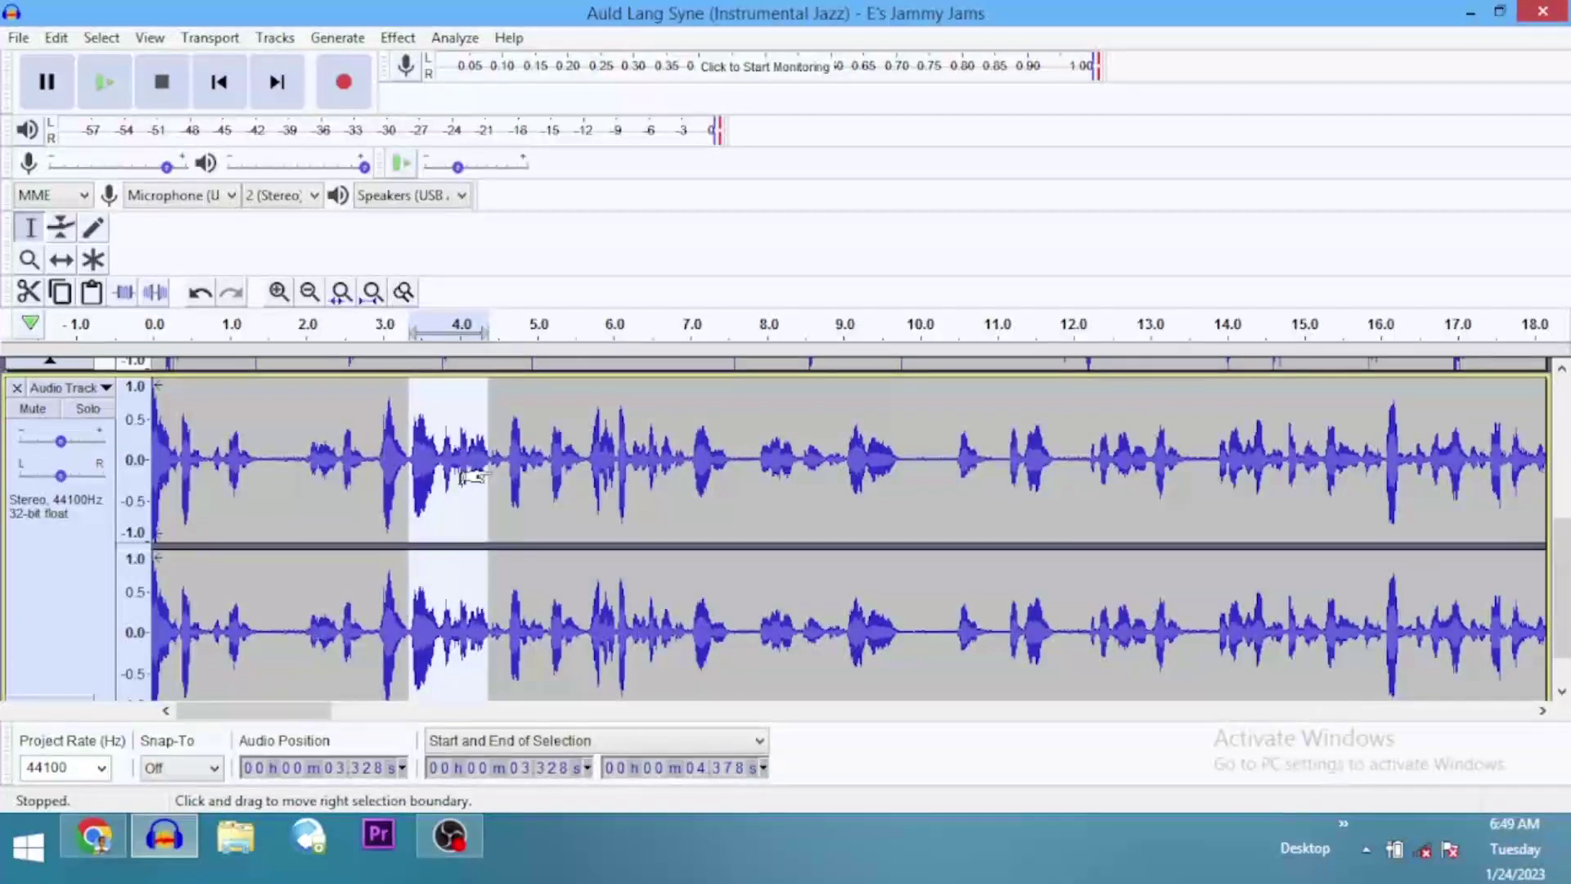
pyautogui.hotkey('ctrl', 'd')
# Move the playback position back to 0.0 at the project start.
pyautogui.scroll(-3, 505, 530)
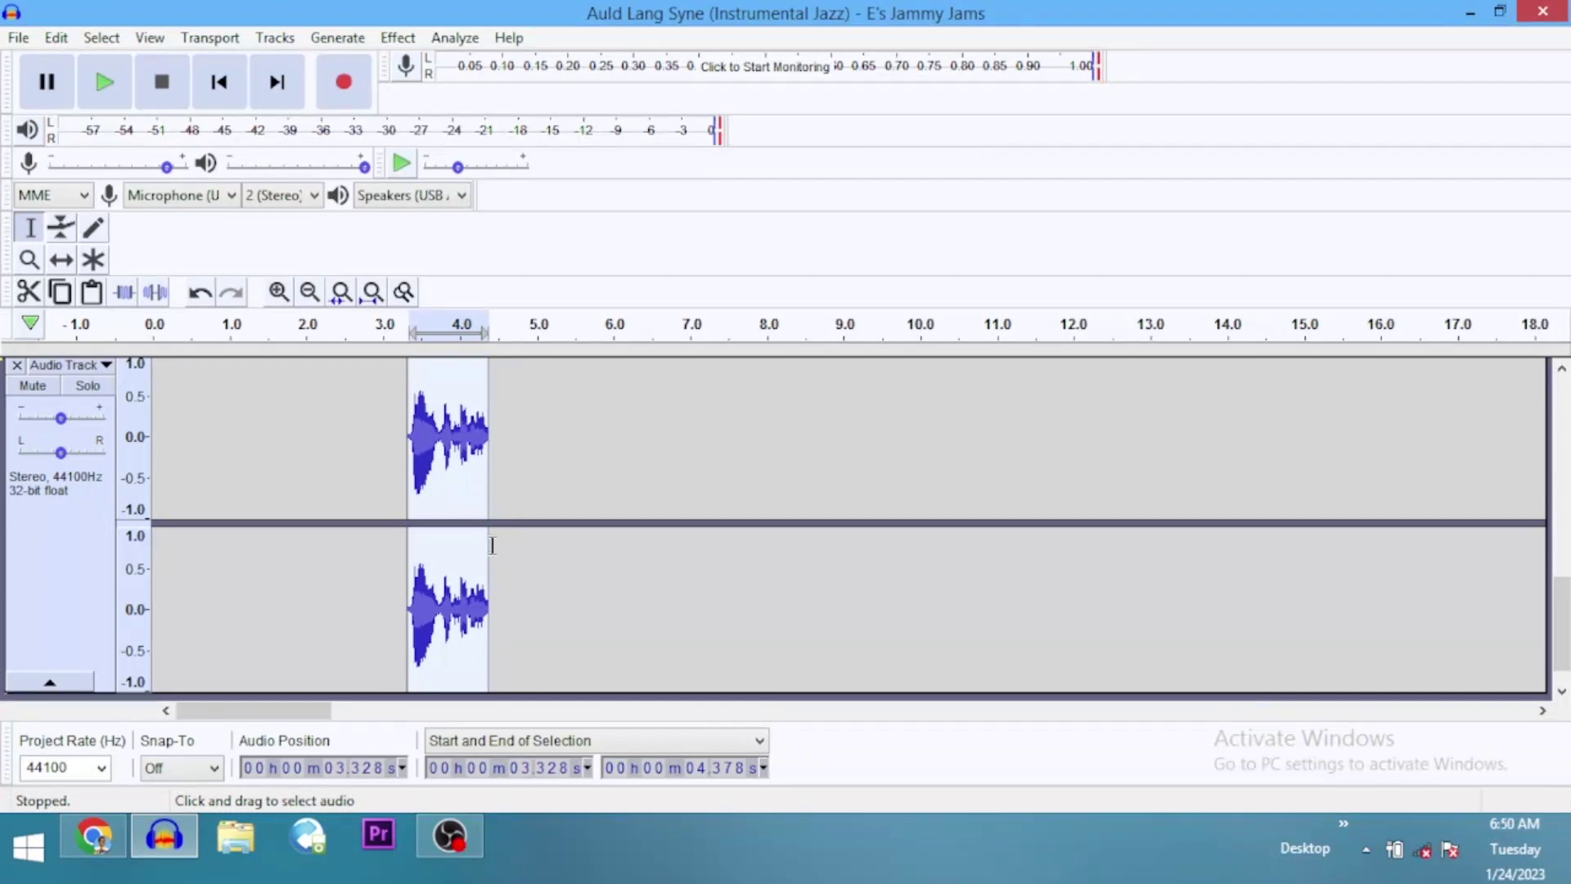
pyautogui.scroll(3, 488, 546)
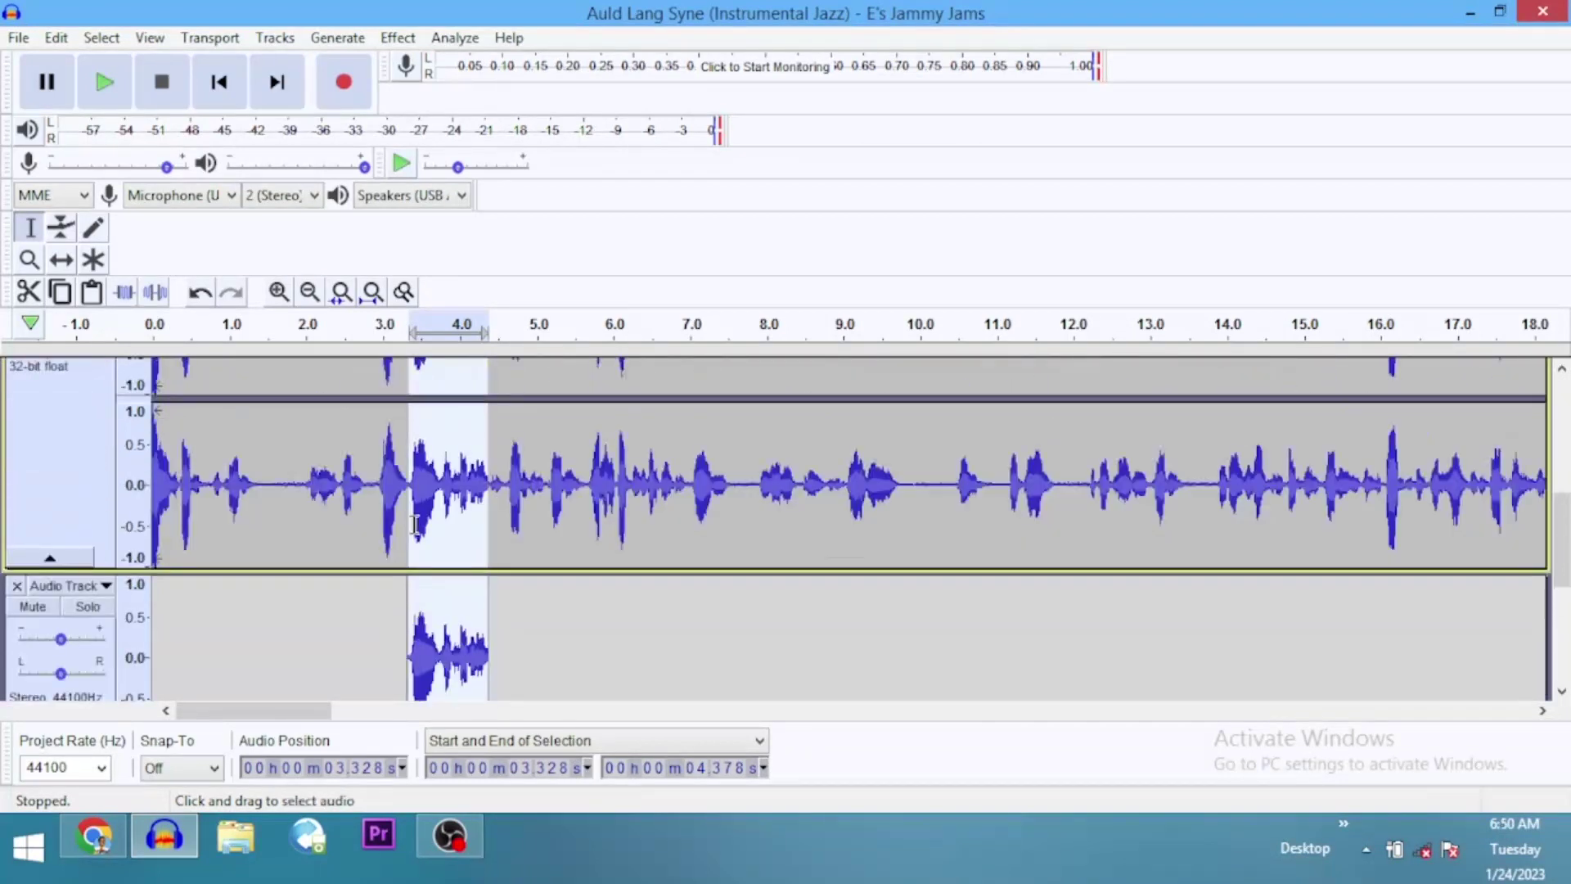
pyautogui.scroll(1, 422, 552)
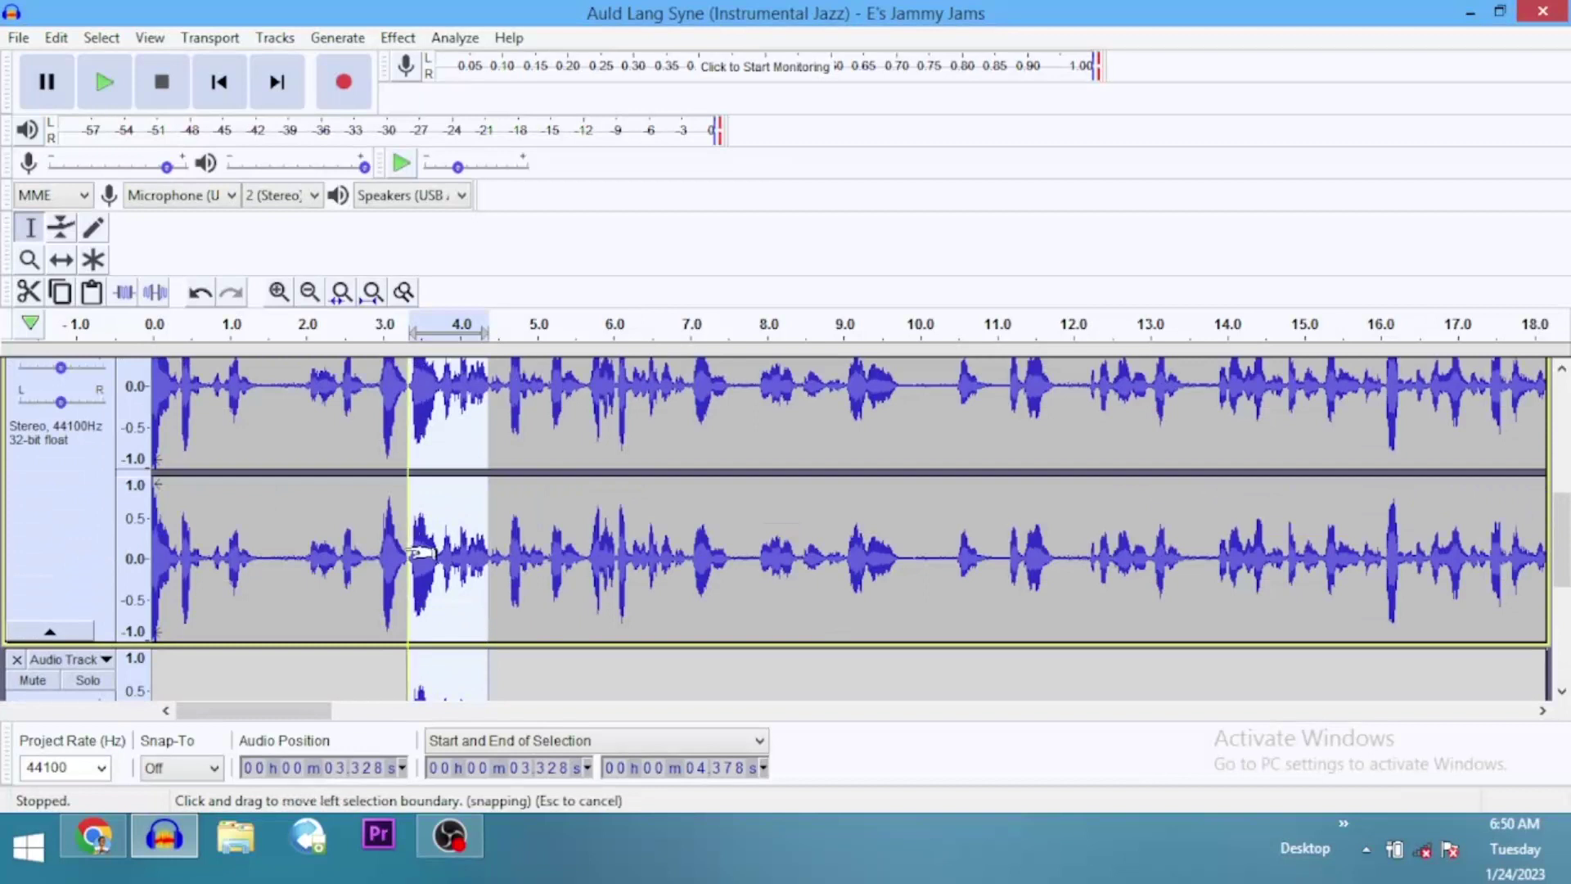
pyautogui.click(218, 90)
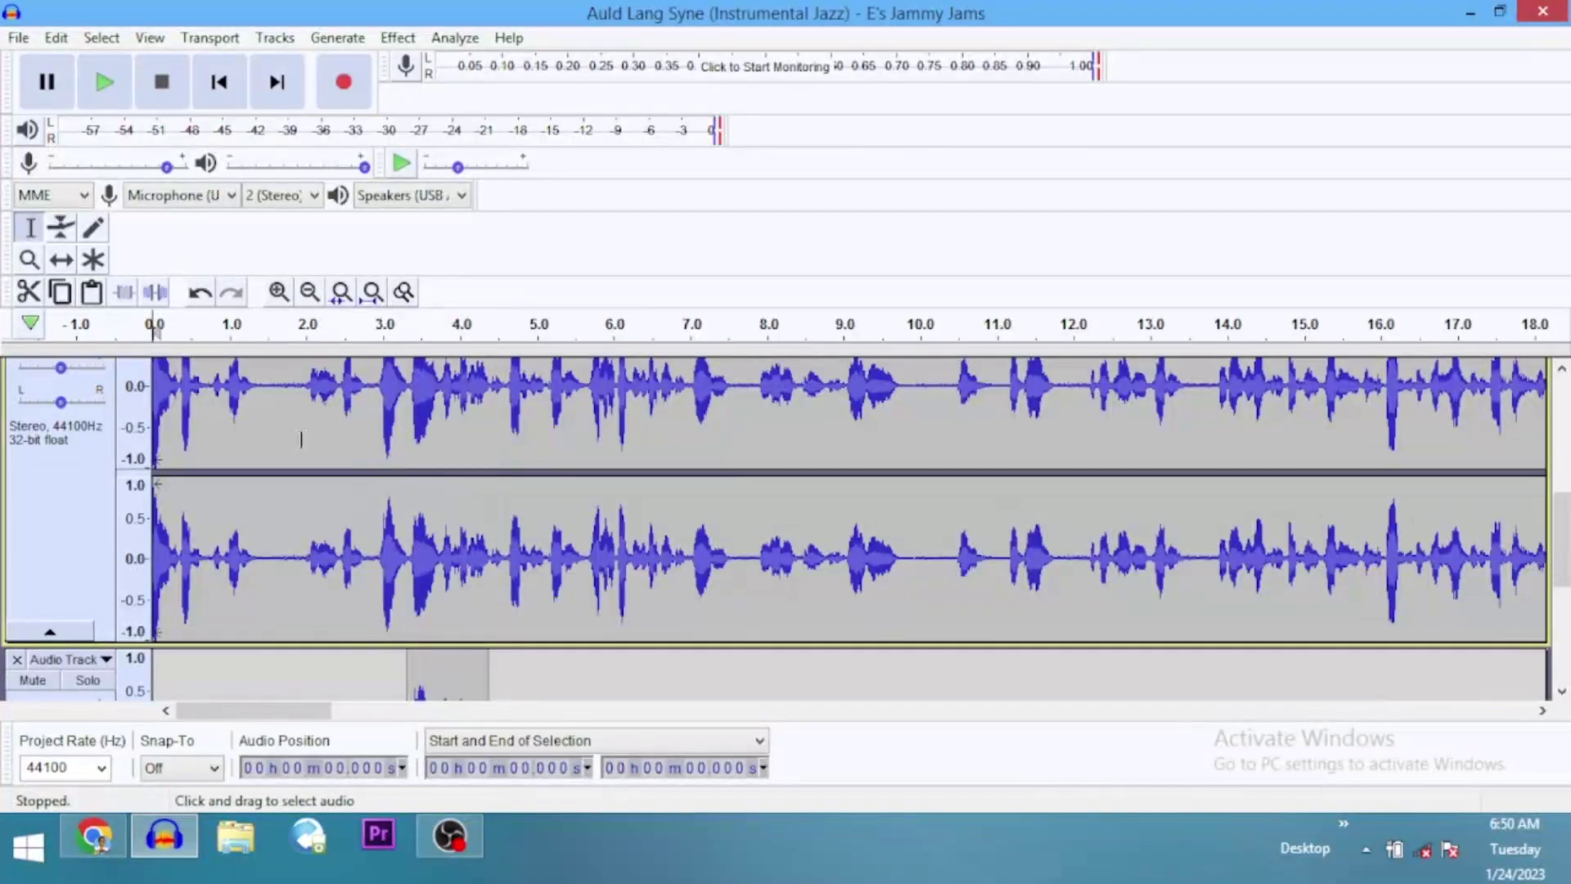
# Select 6.881–9.820 s in the recorded clip, loop-preview it, then trim everything else away.
pyautogui.keyDown('shift'); pyautogui.click(536, 403); pyautogui.keyUp('shift')
pyautogui.scroll(-3, 701, 421)
pyautogui.doubleClick(712, 449)
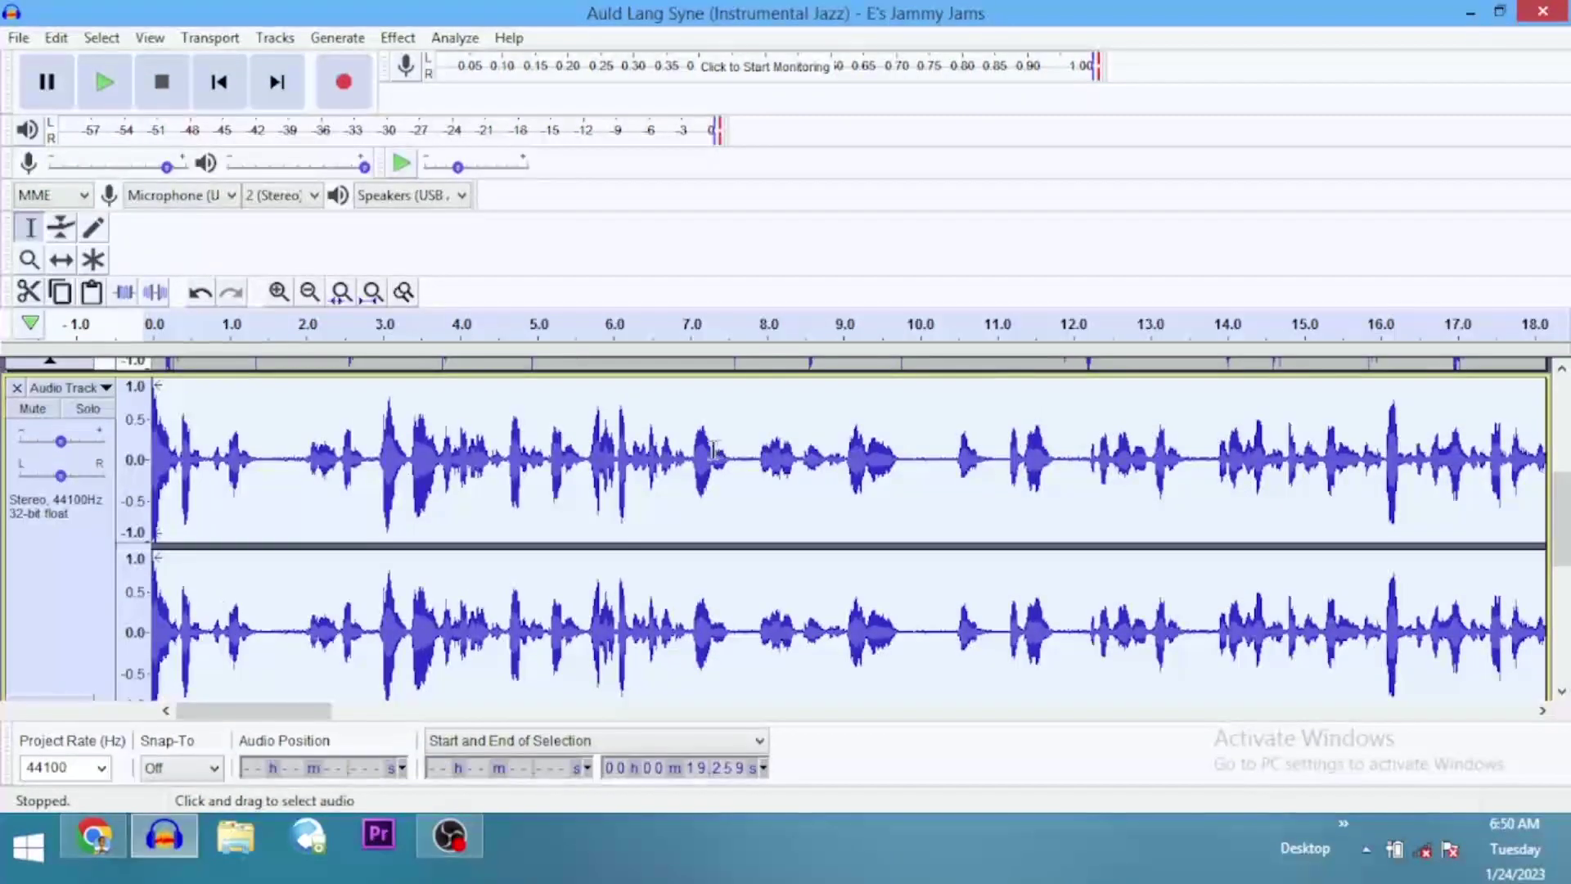
pyautogui.moveTo(682, 455); pyautogui.dragTo(886, 473)
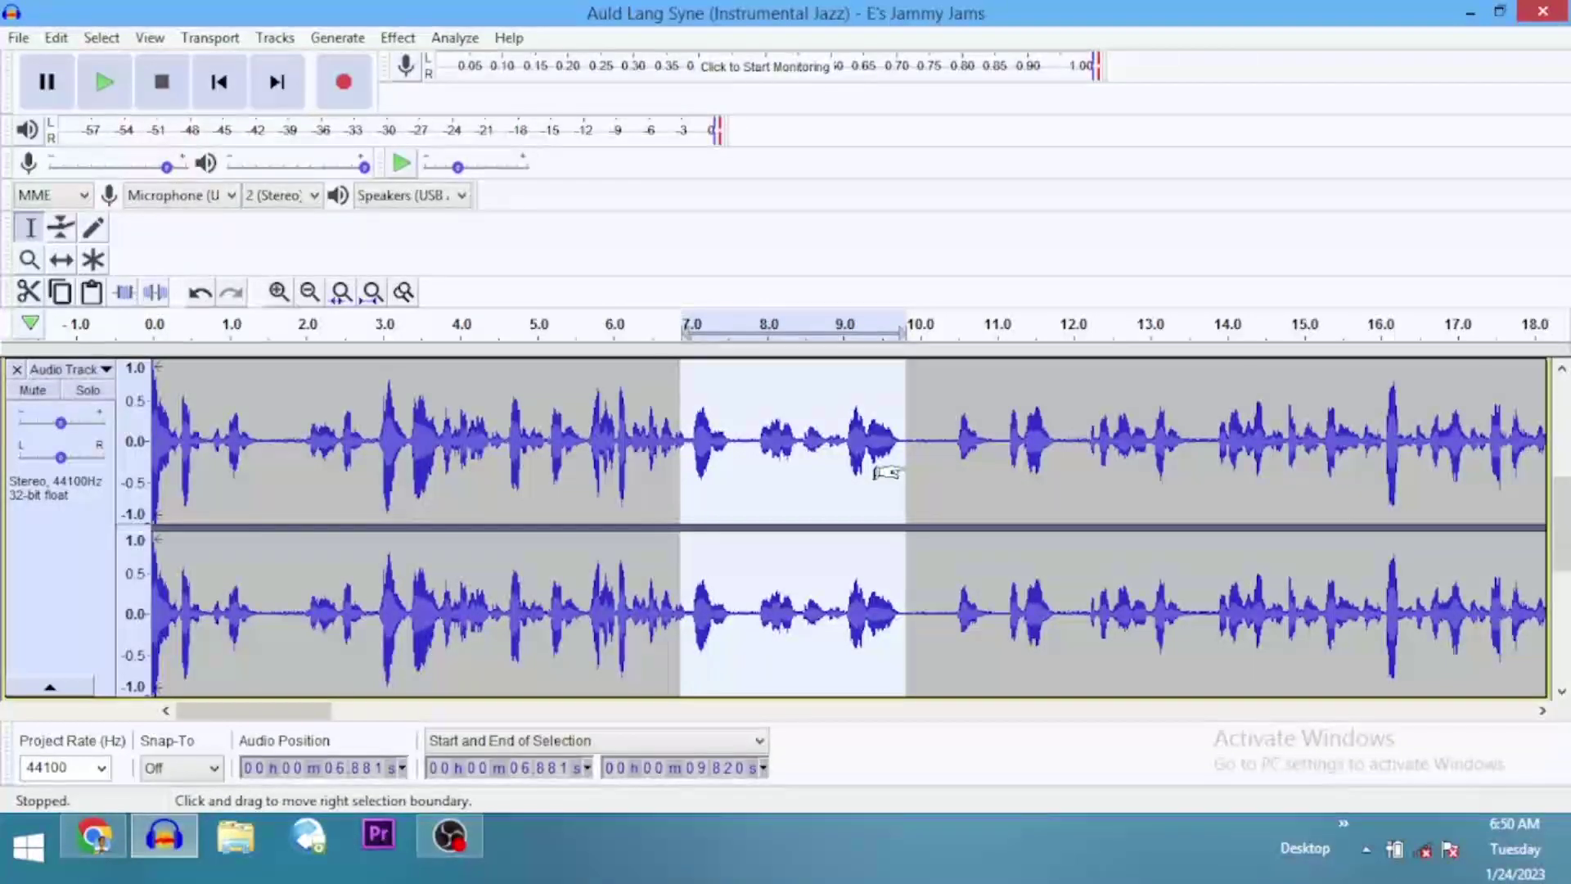
pyautogui.hotkey('shift', 'space')
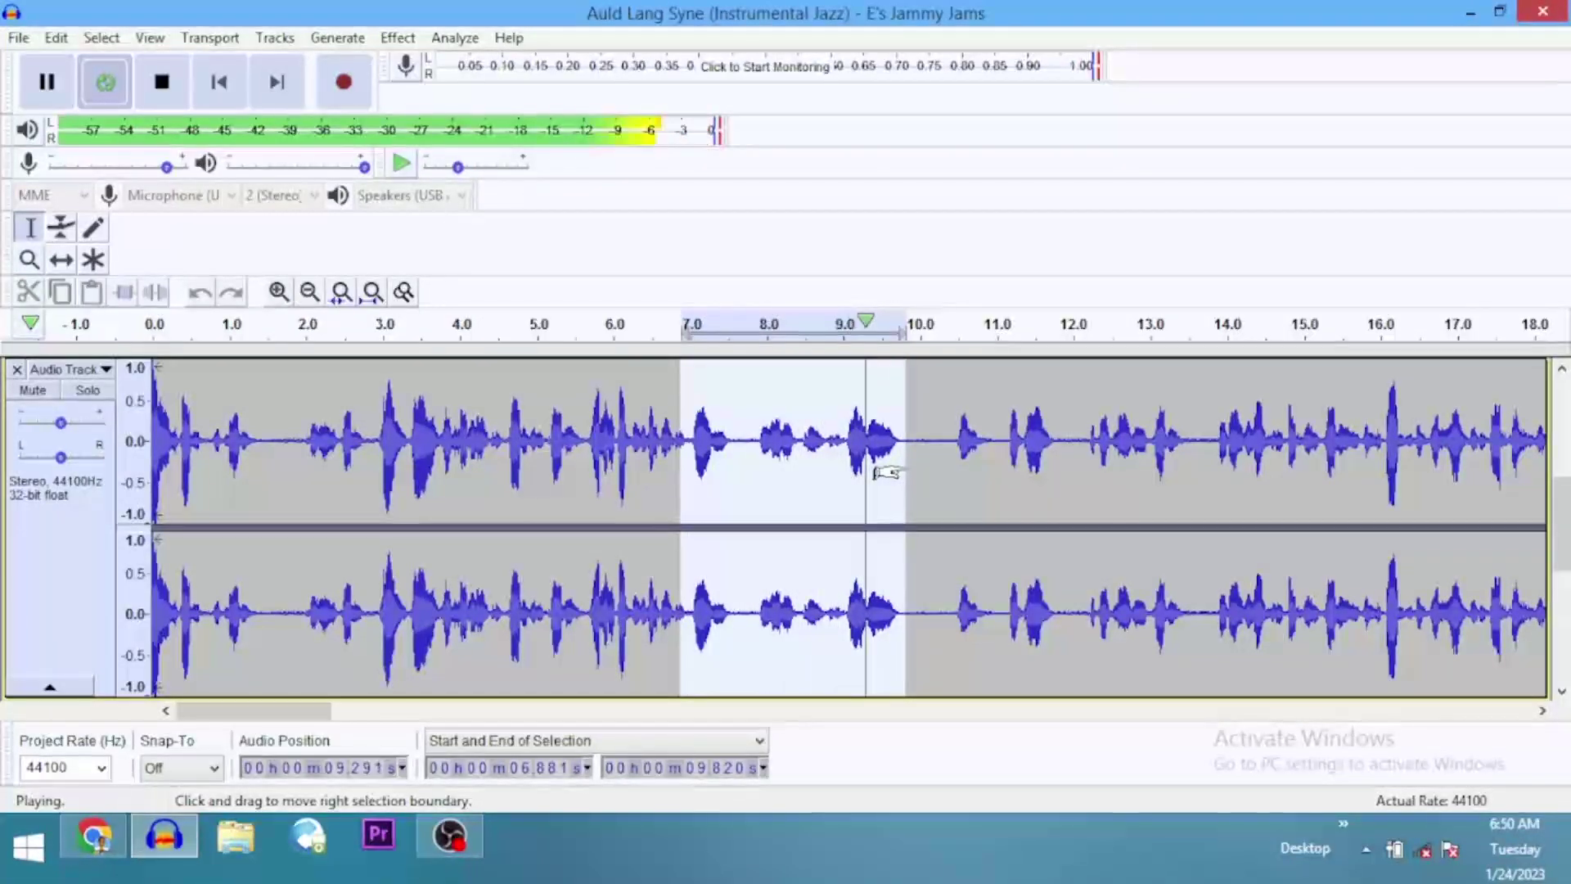
pyautogui.press('space')
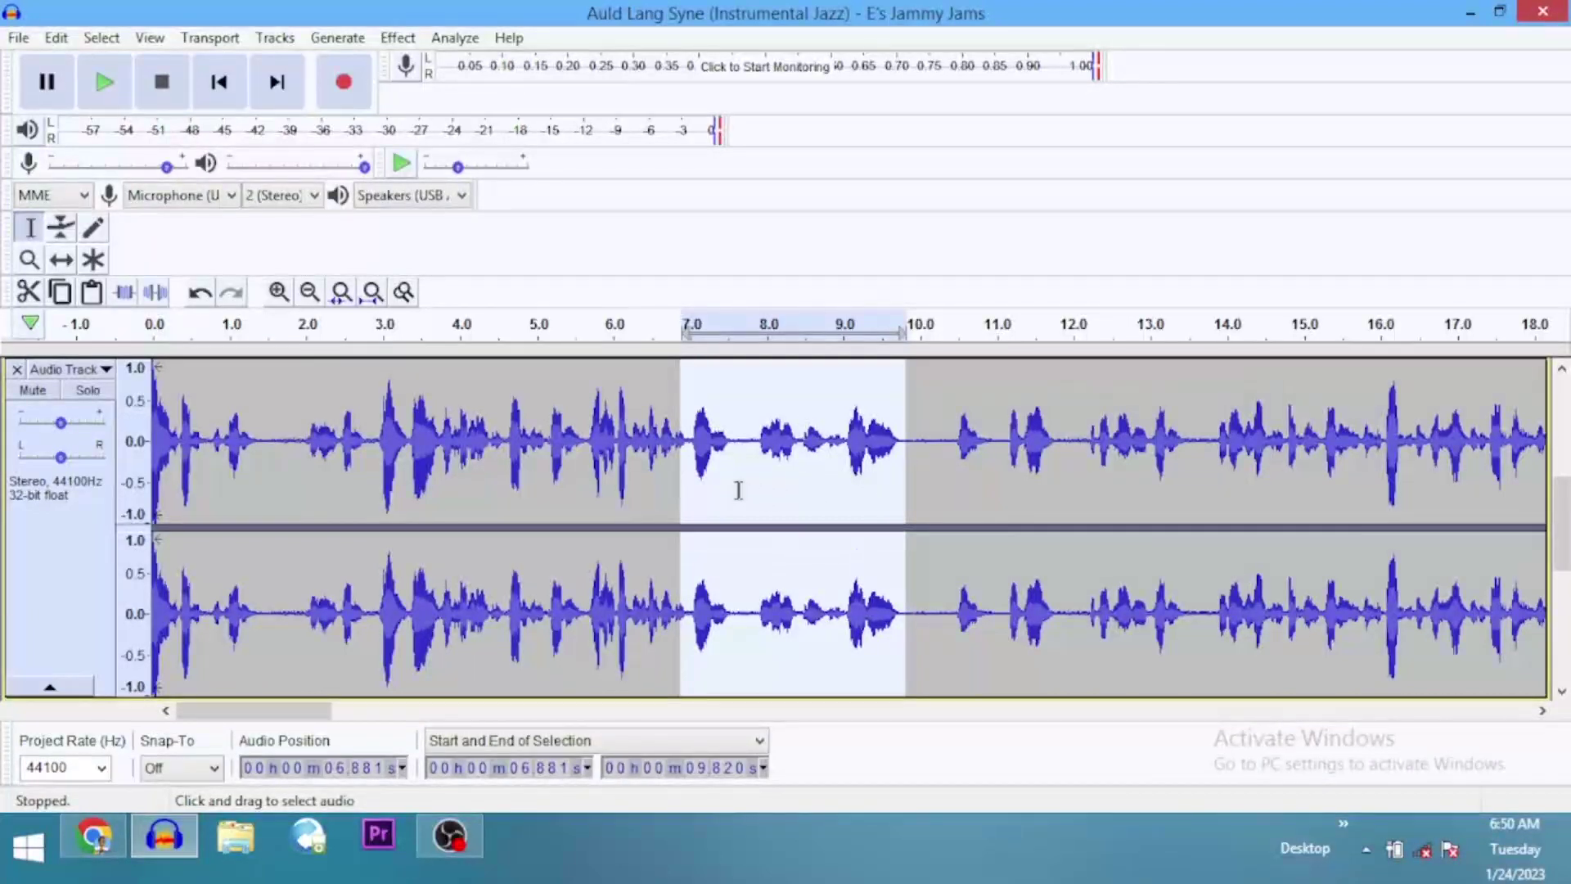
pyautogui.hotkey('ctrl', 't')
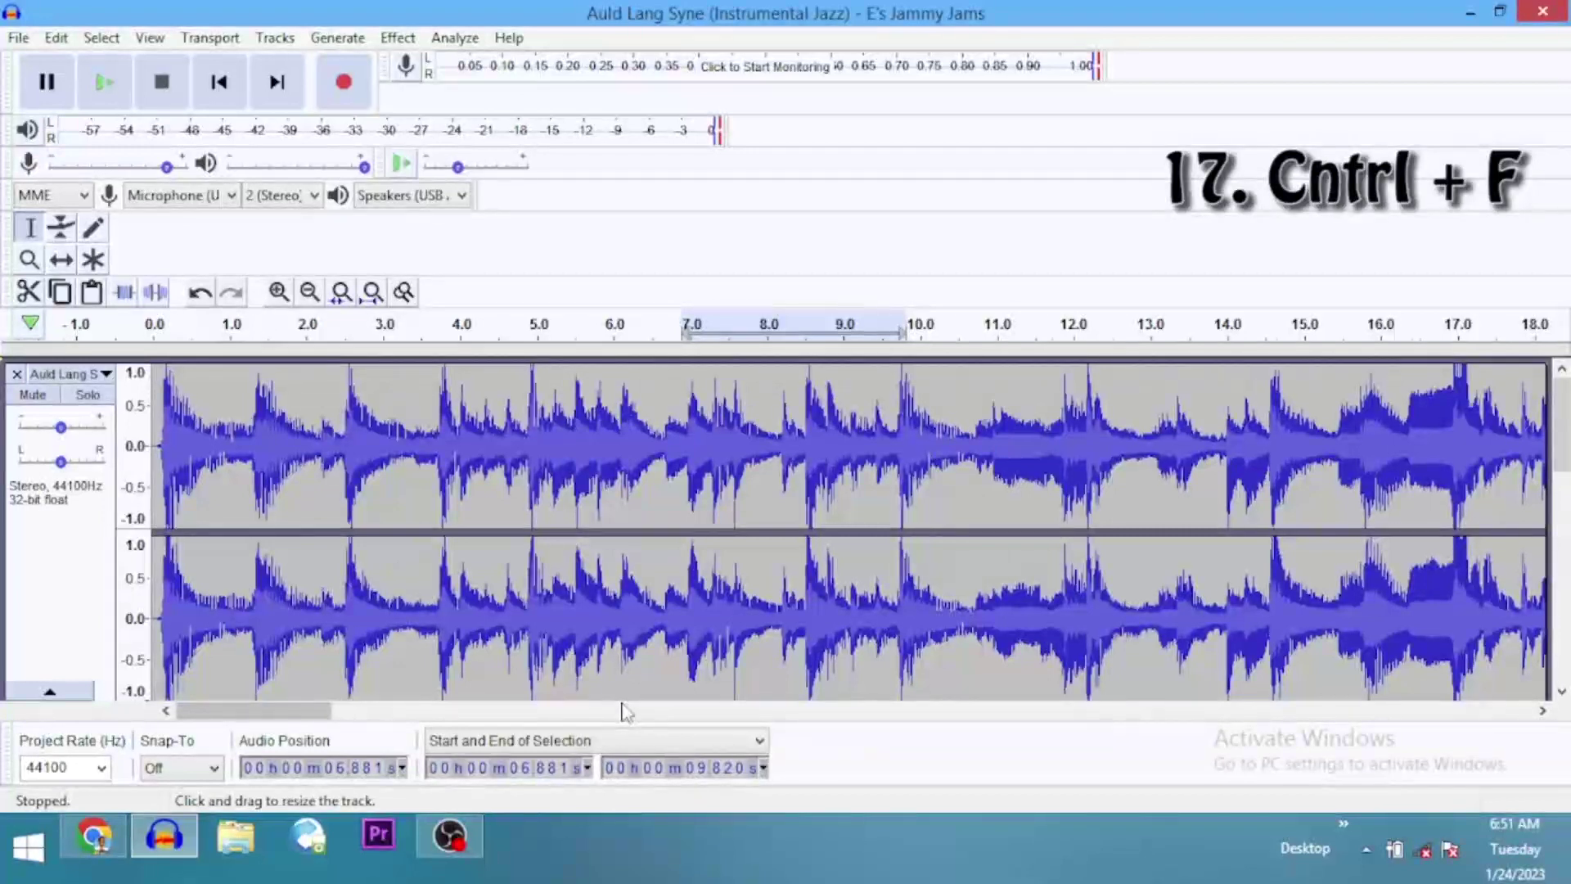
# Zoom to fit the full 2:33 song, then fit all three tracks vertically with Ctrl+Shift+F.
pyautogui.hotkey('ctrl', 'f')
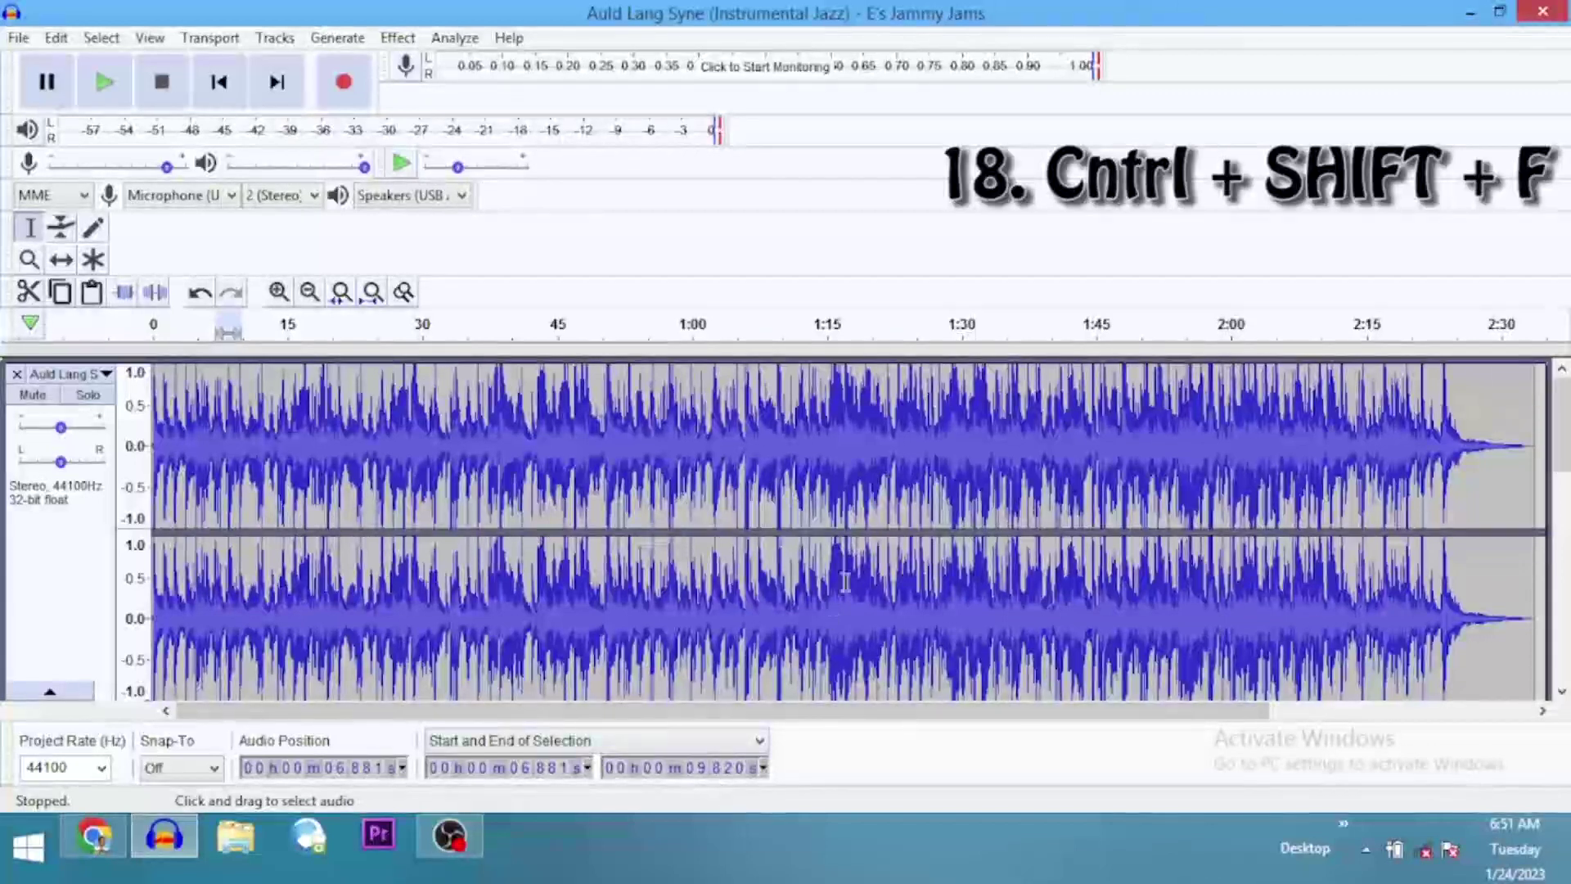
pyautogui.click(1562, 475)
pyautogui.scroll(-4, 1563, 475)
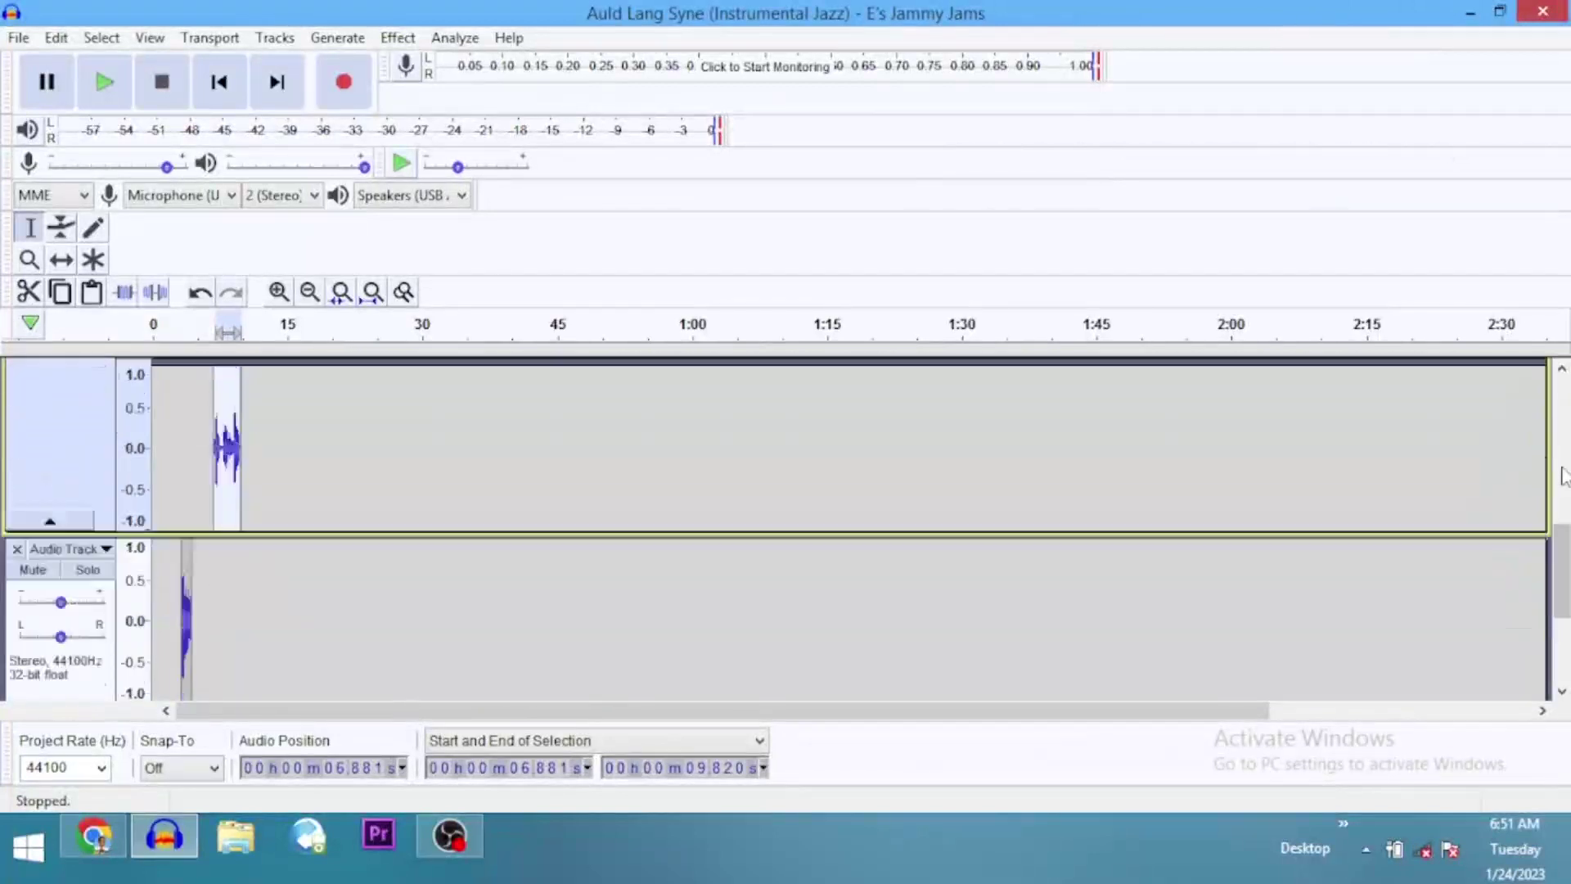
pyautogui.scroll(5, 1563, 474)
pyautogui.scroll(-5, 1562, 474)
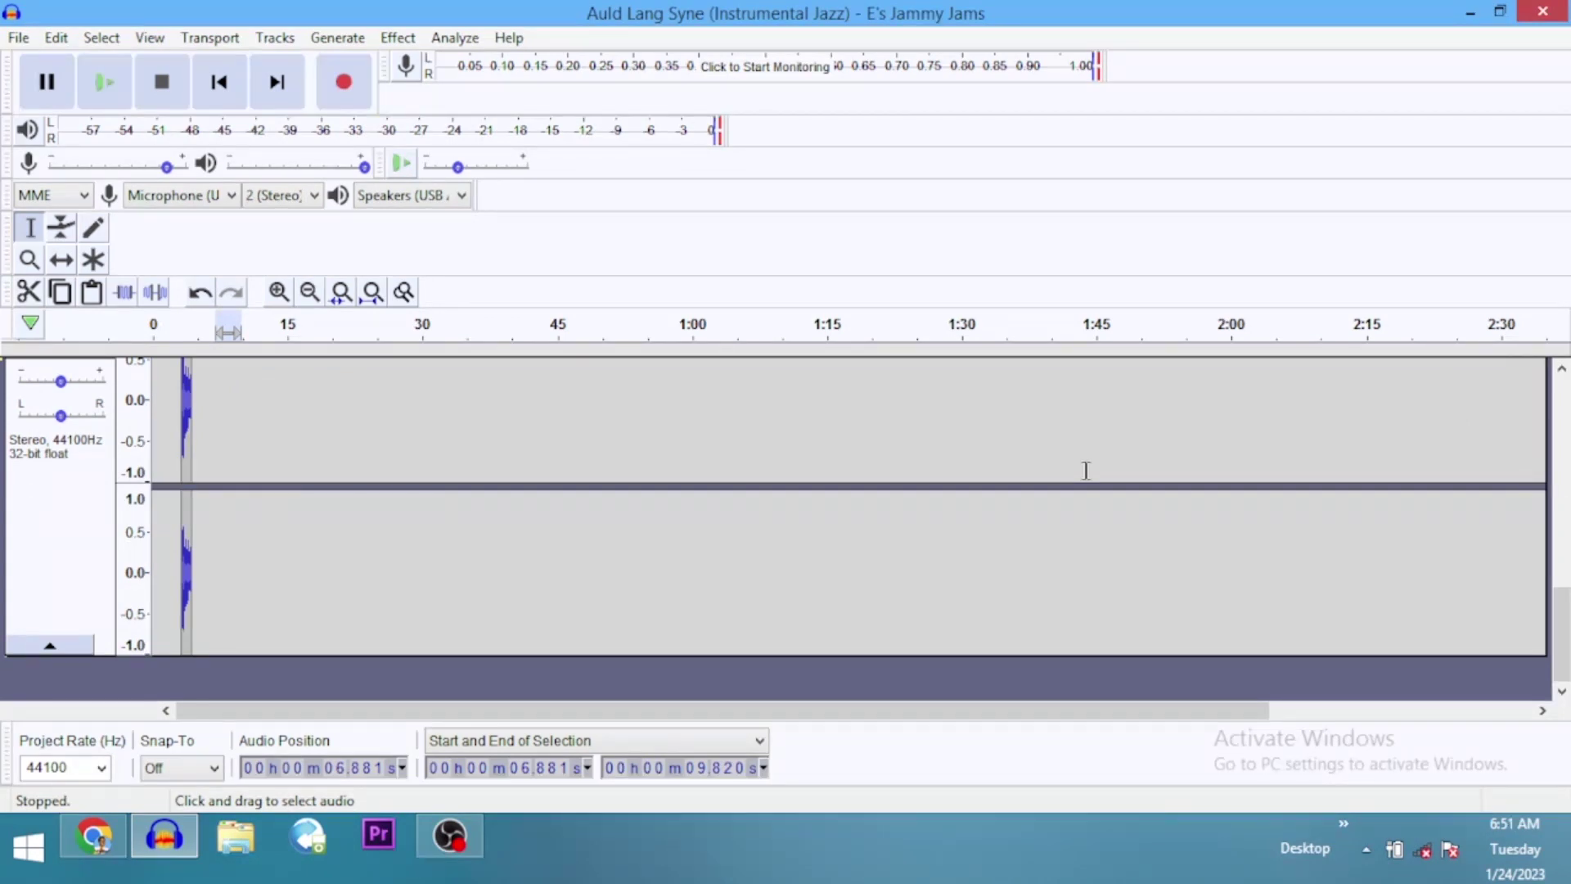
pyautogui.press('shift')
pyautogui.hotkey('ctrl', 'shift', 'f')
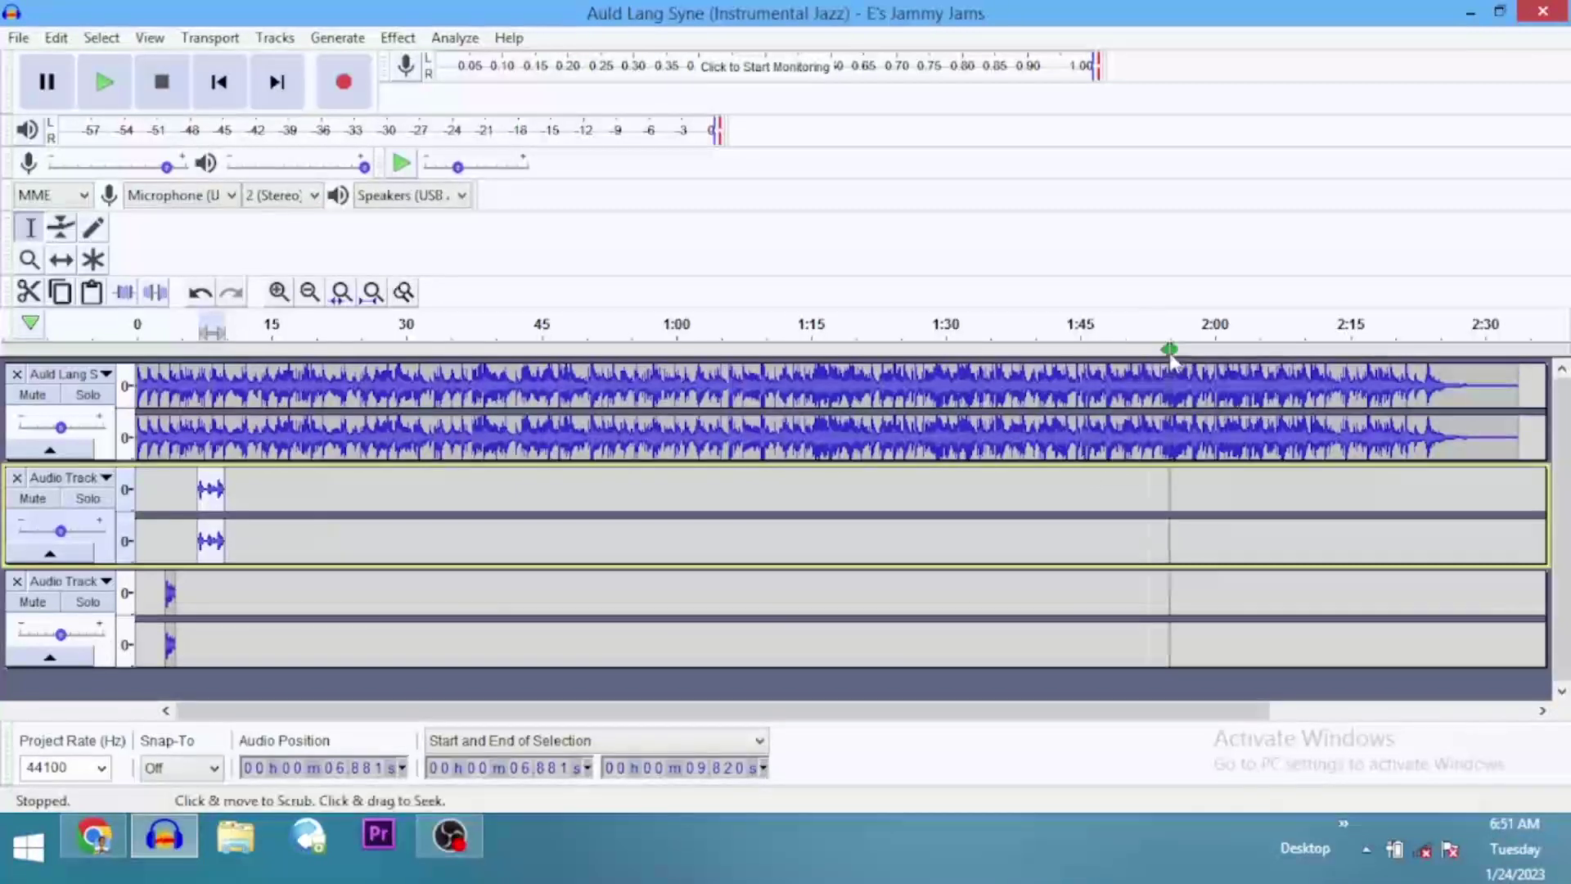
# Split the Auld Lang Syne clip at 37.126 s.
pyautogui.doubleClick(470, 391)
pyautogui.click(470, 391)
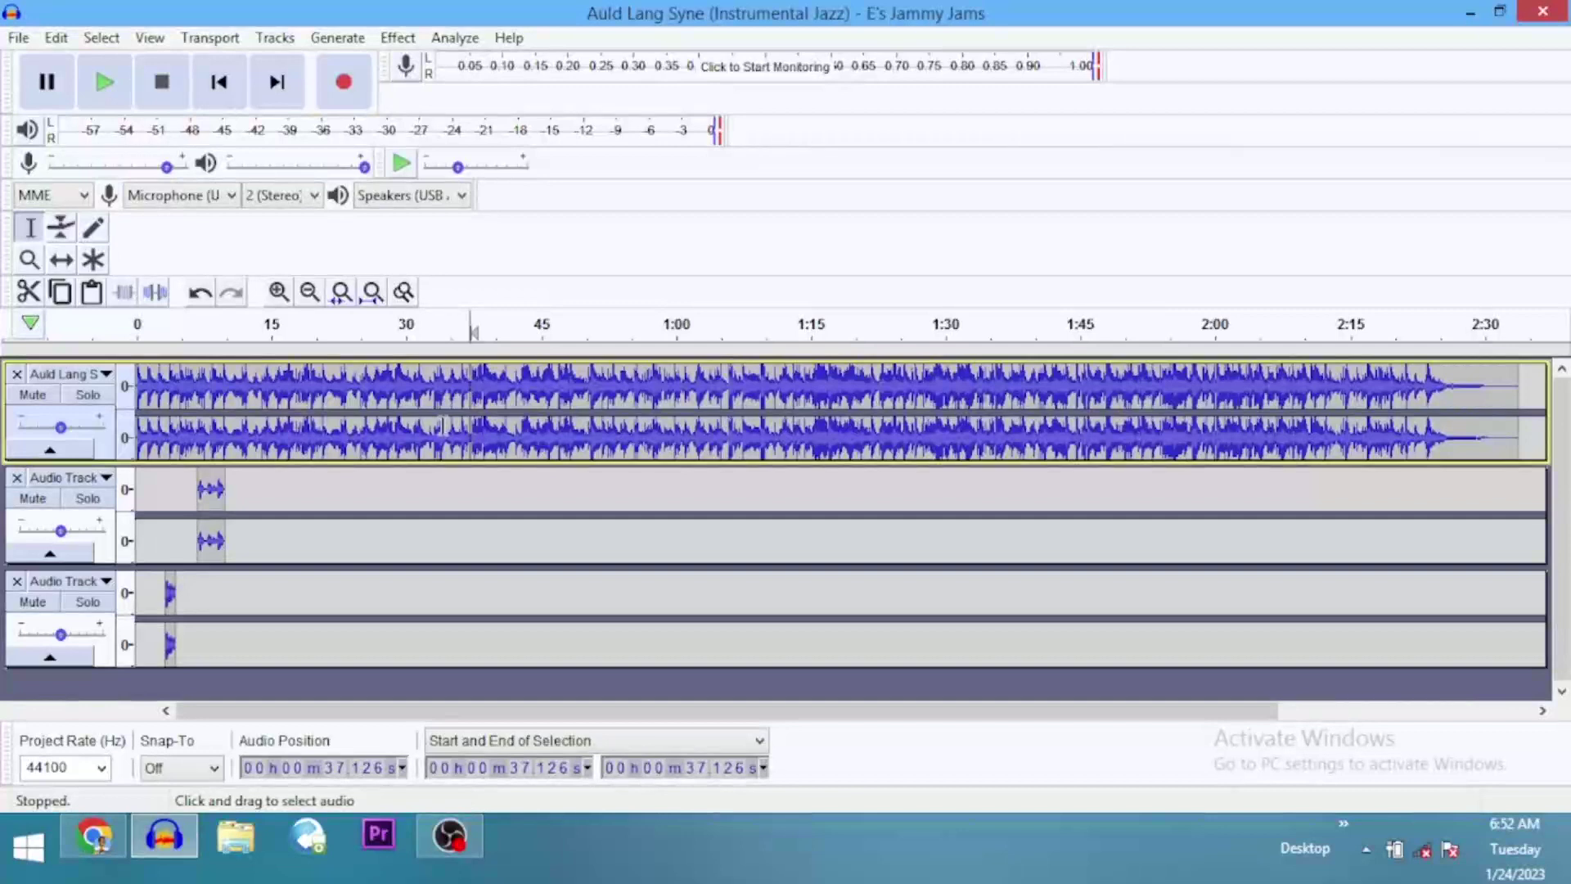
pyautogui.hotkey('ctrl', 'i')
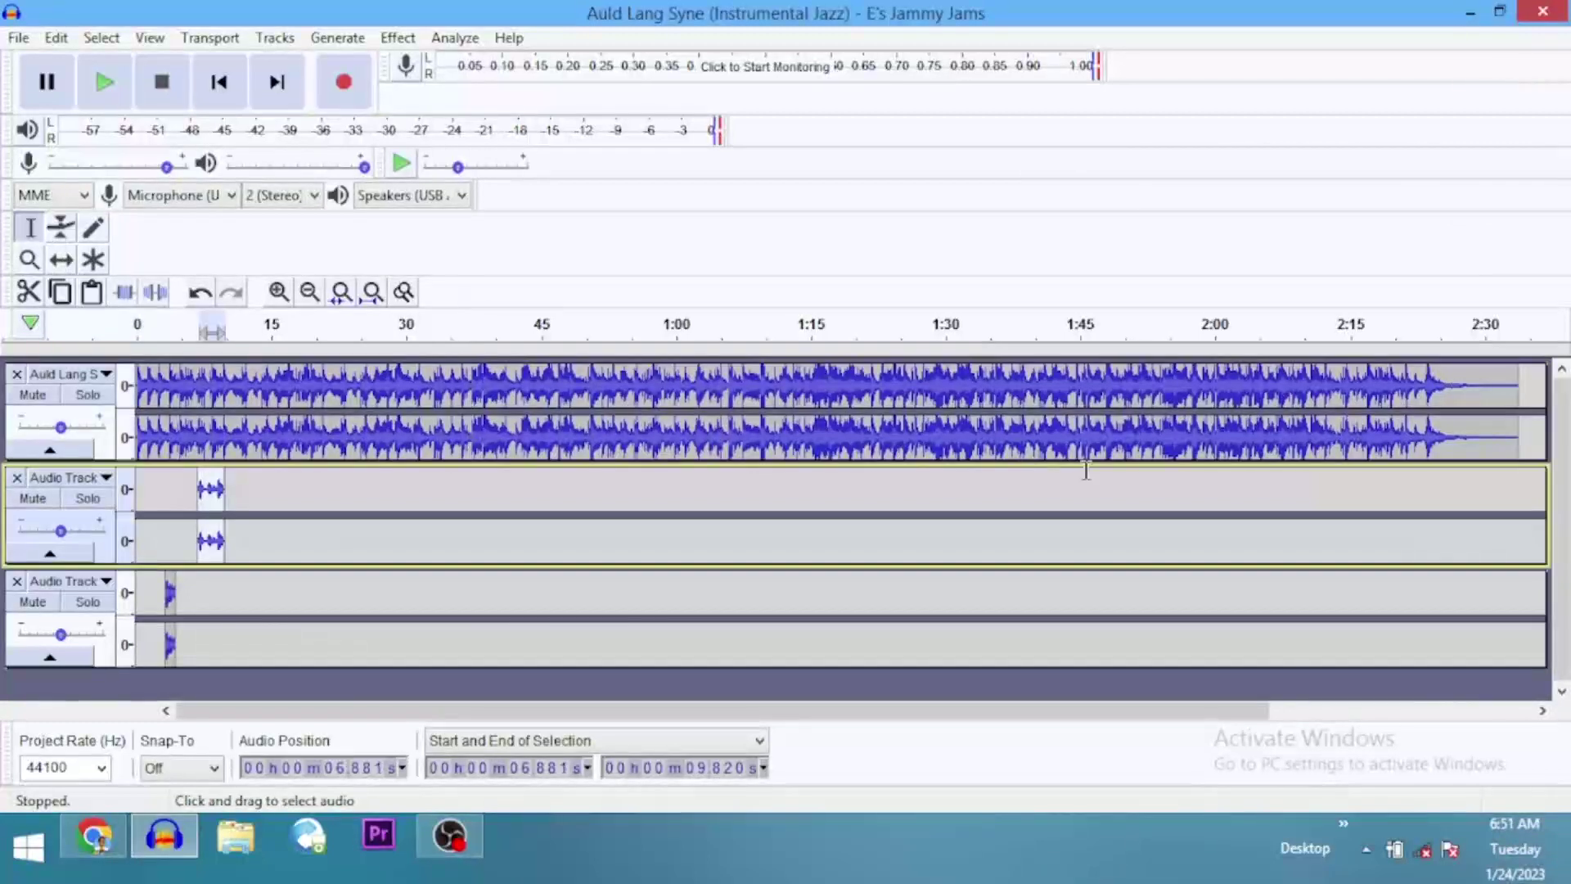
pyautogui.doubleClick(470, 393)
pyautogui.click(472, 394)
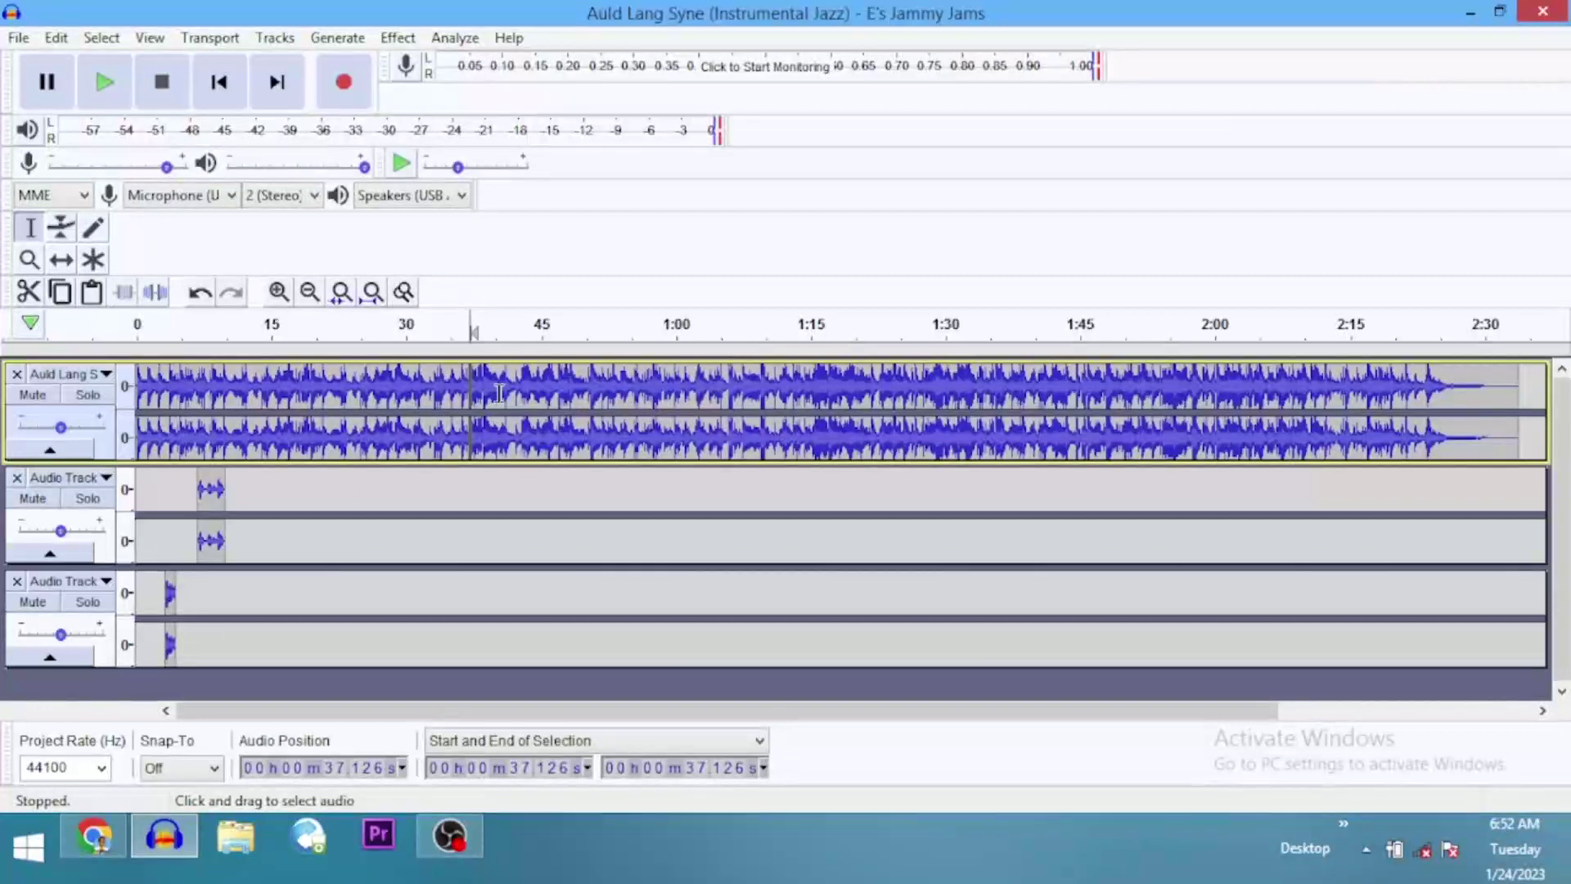
# Shift the clip after the 37 s split right with Time Shift, leaving a silent gap.
pyautogui.click(67, 262)
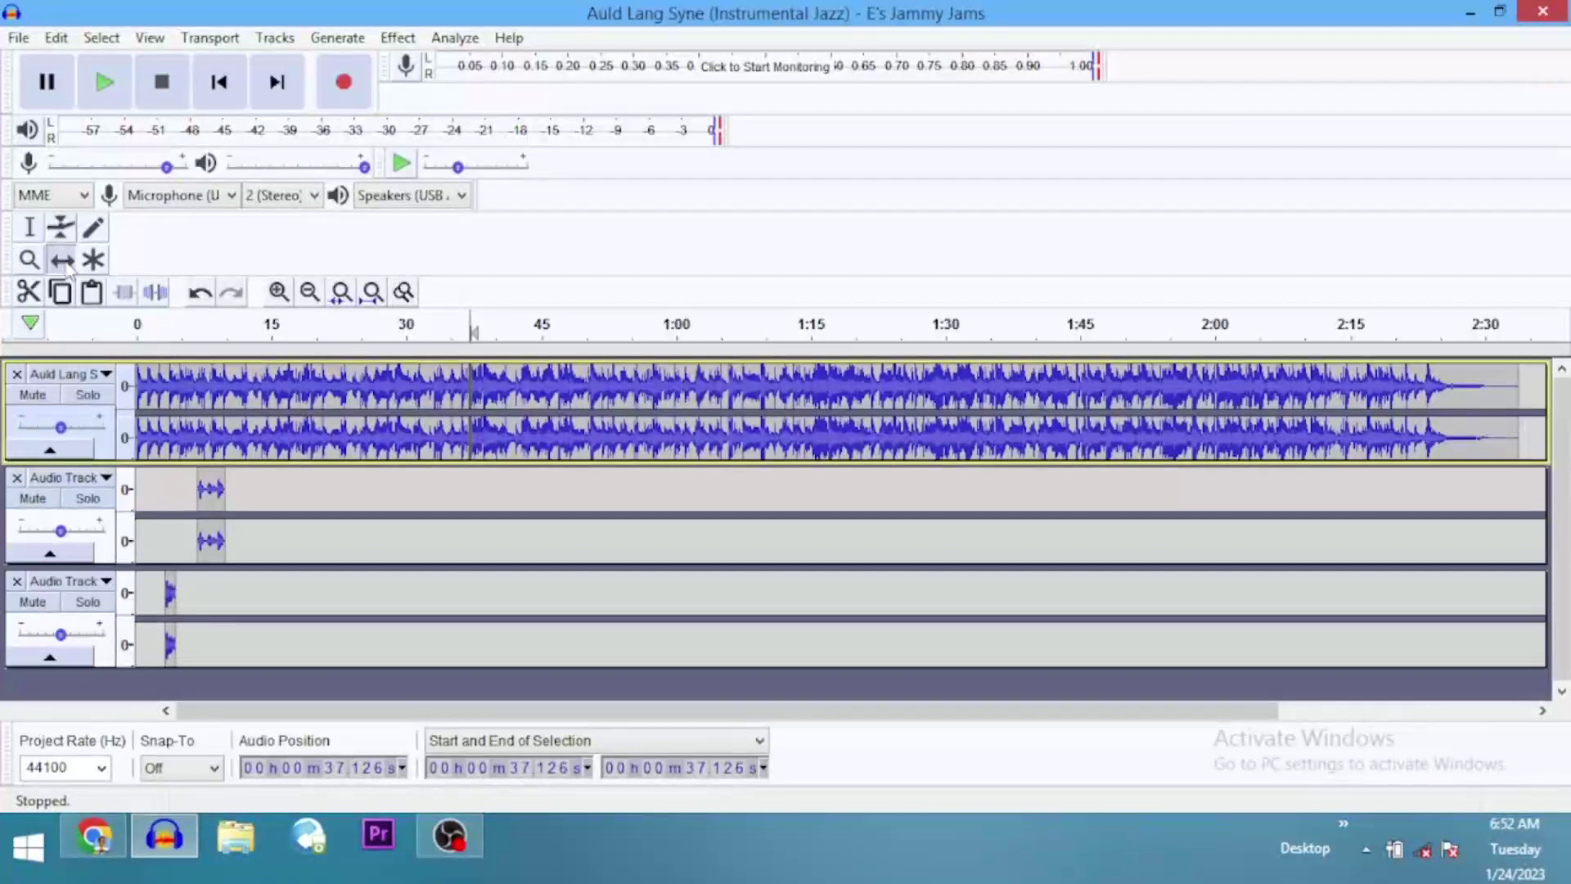
pyautogui.moveTo(563, 395); pyautogui.dragTo(604, 398)
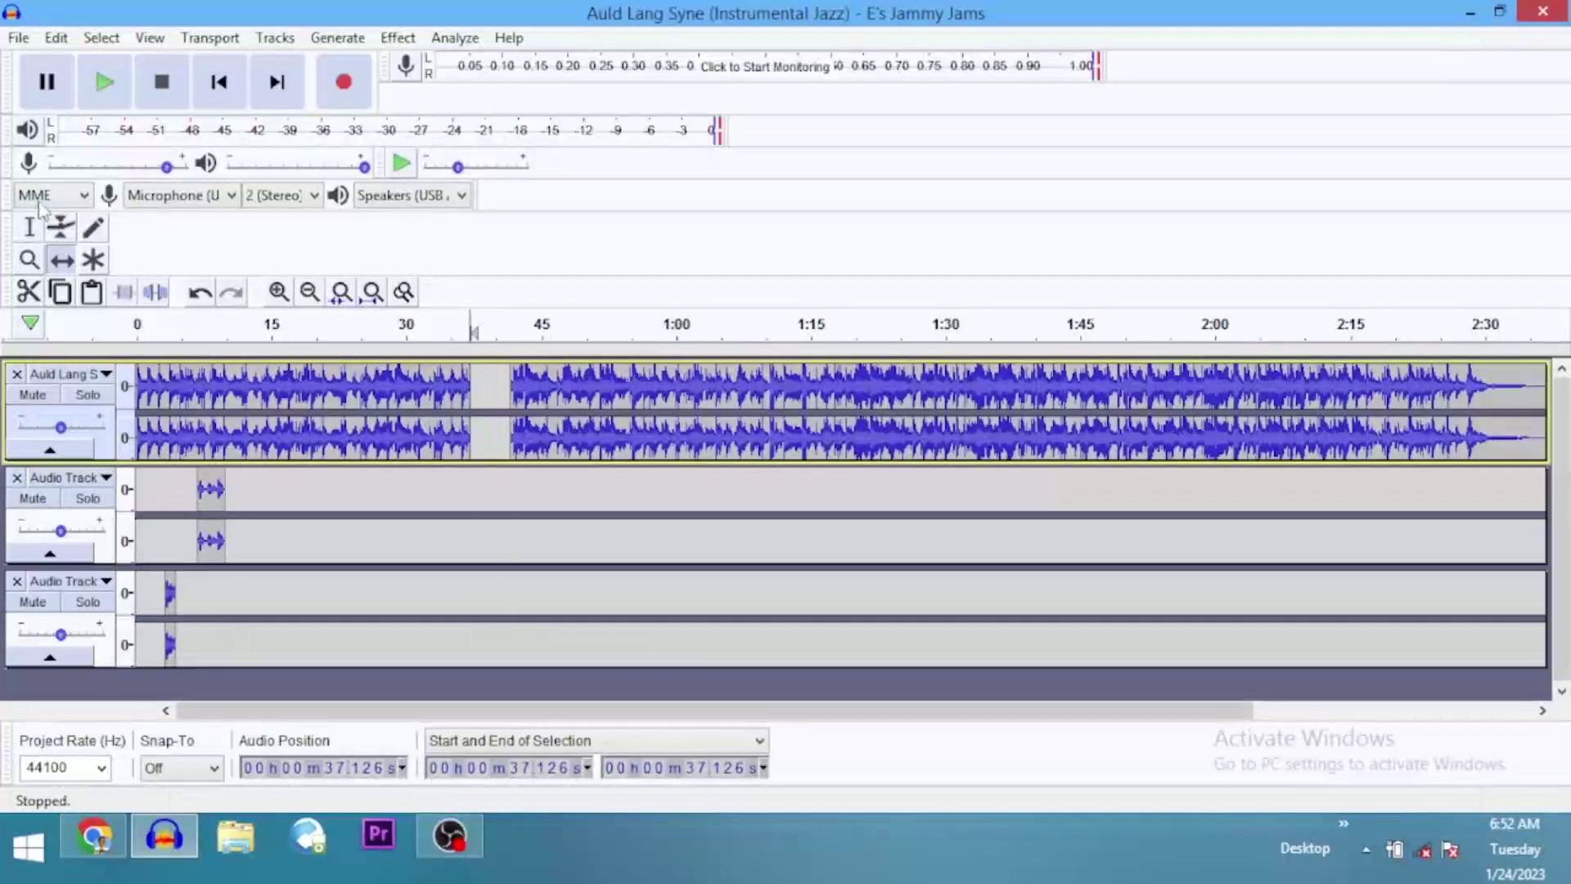
pyautogui.click(29, 227)
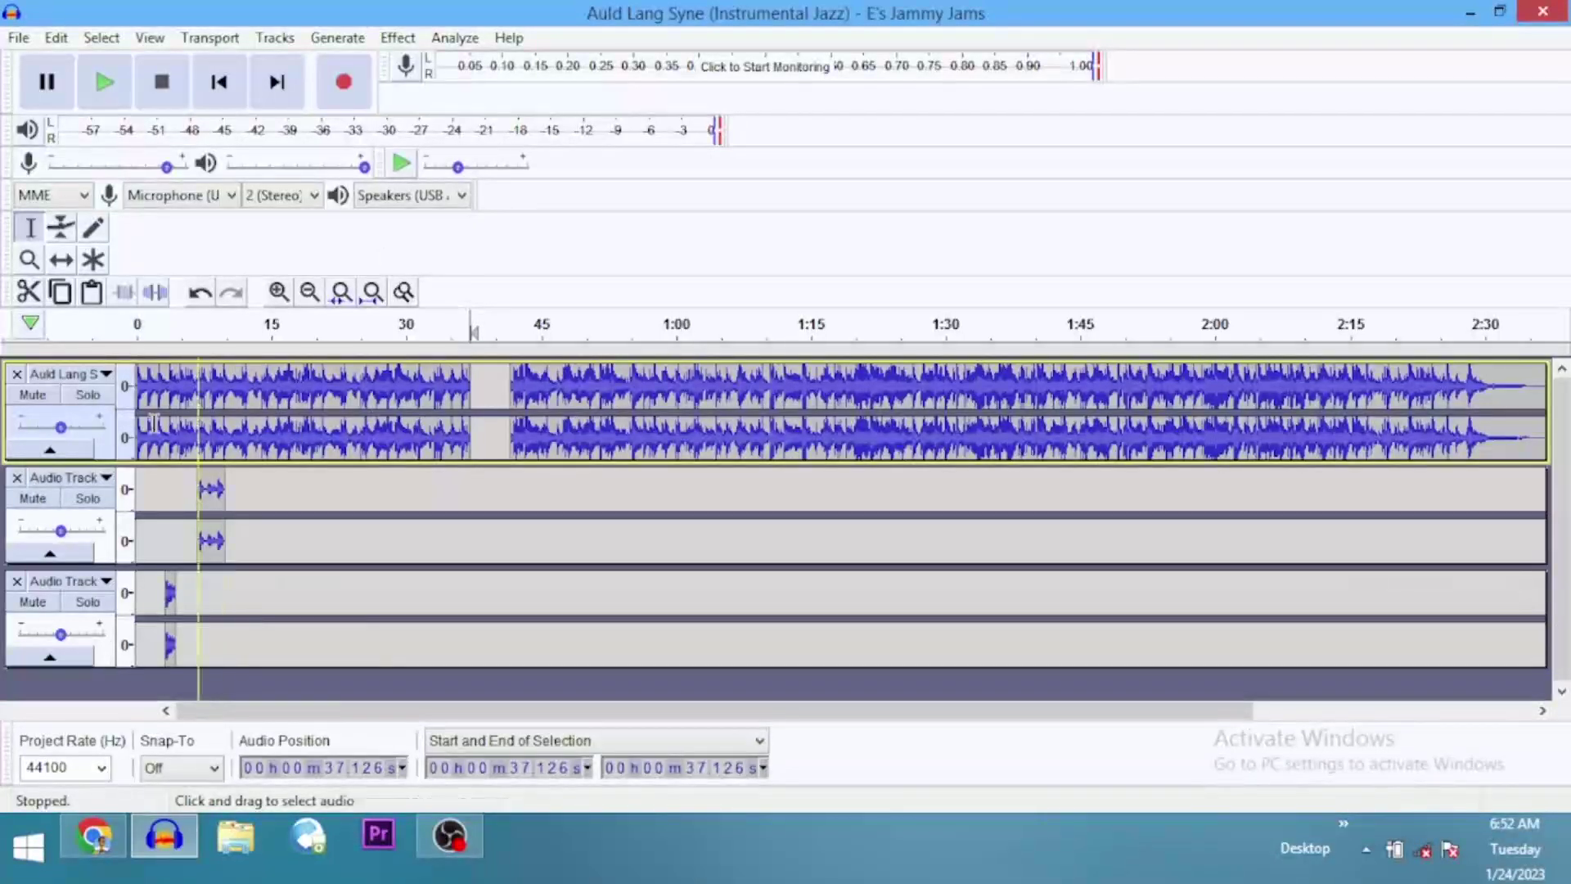
pyautogui.press('F5')
pyautogui.moveTo(620, 407); pyautogui.dragTo(667, 407)
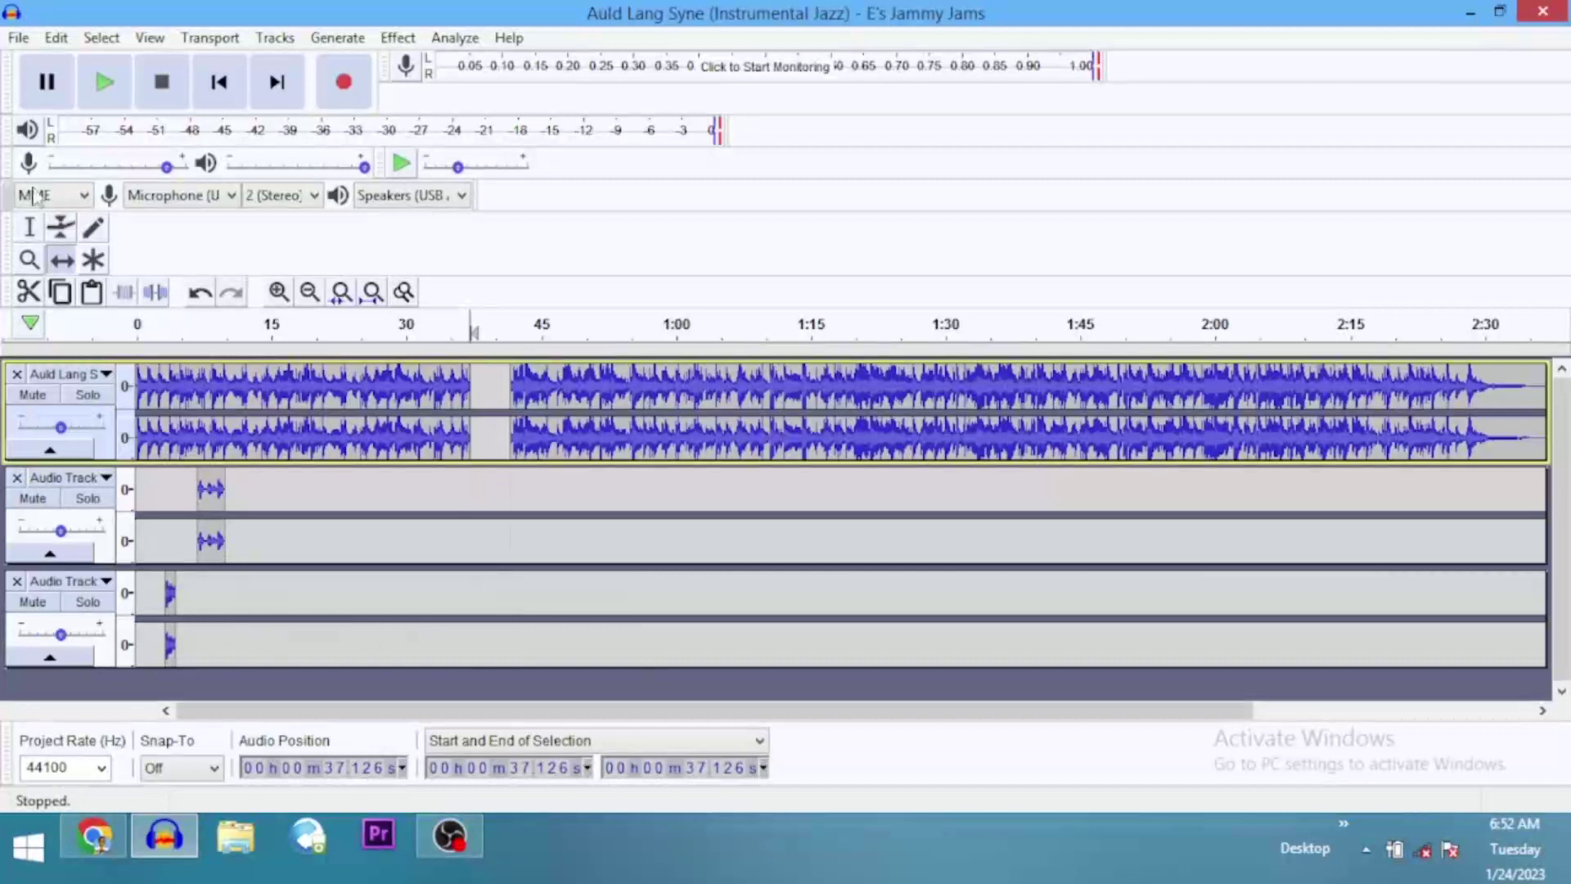
pyautogui.click(29, 227)
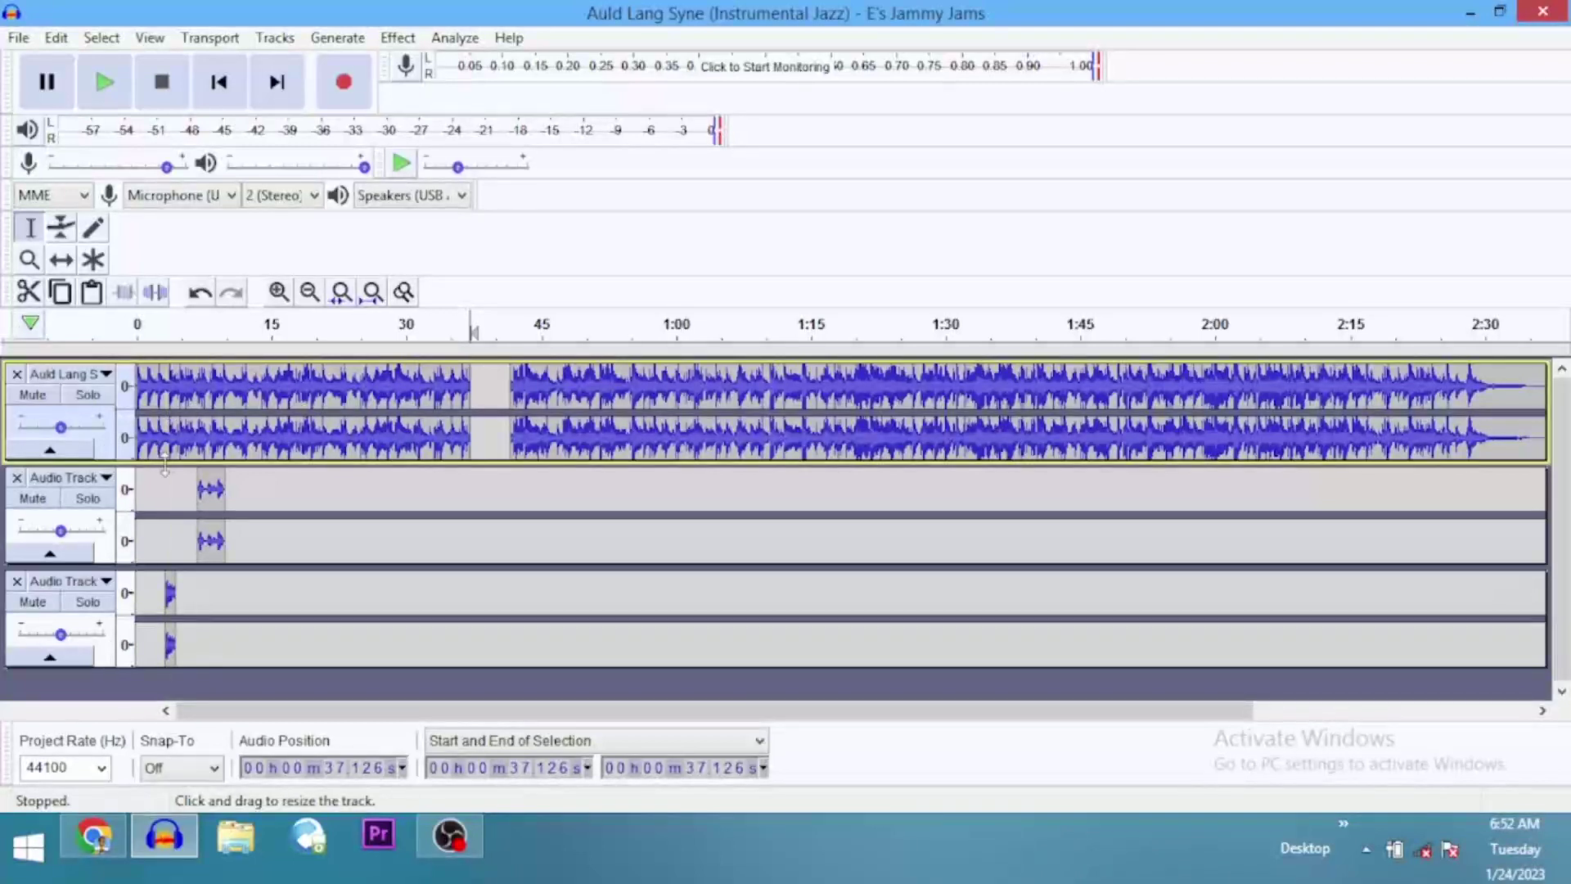
# Join the Auld Lang Syne clips and slide the later section back left, ending near 2:35.674.
pyautogui.hotkey('ctrl', 'j')
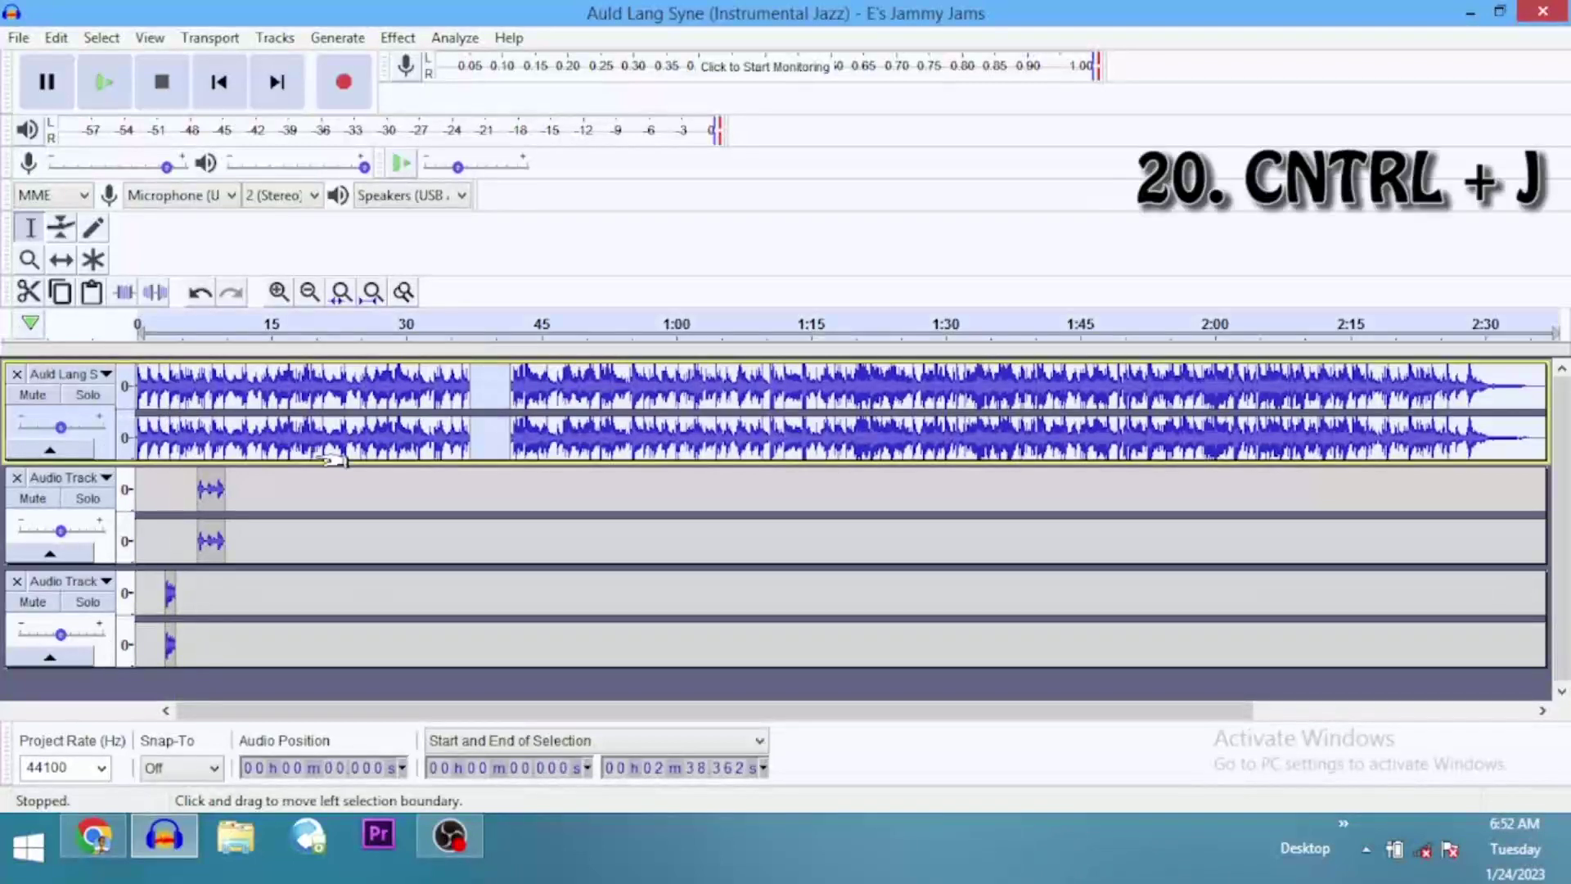
pyautogui.hotkey('ctrl', 'j')
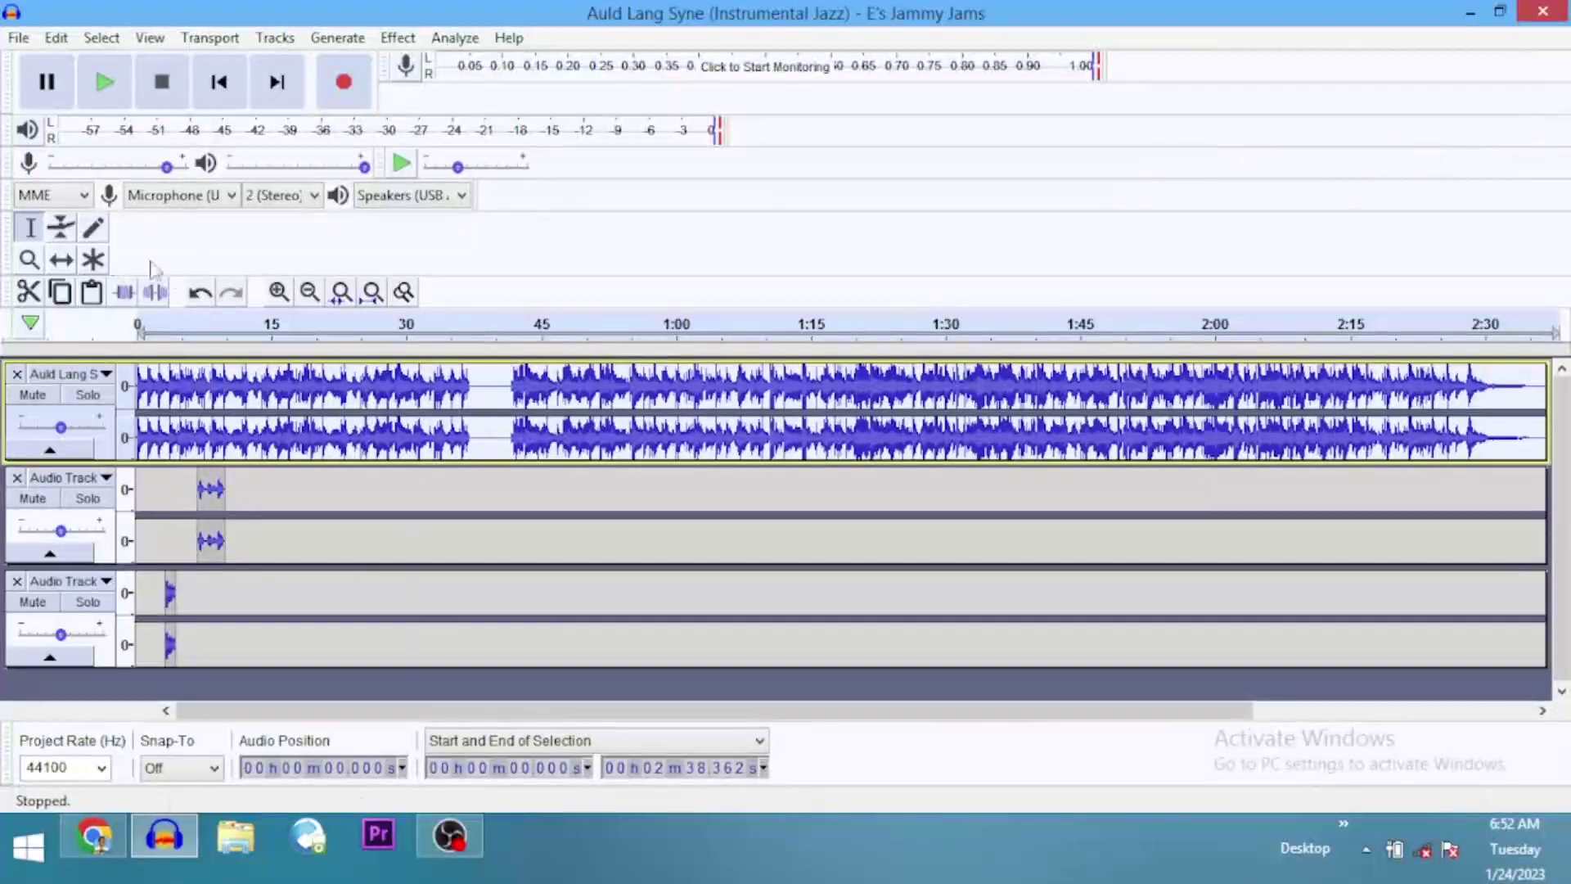
pyautogui.click(62, 260)
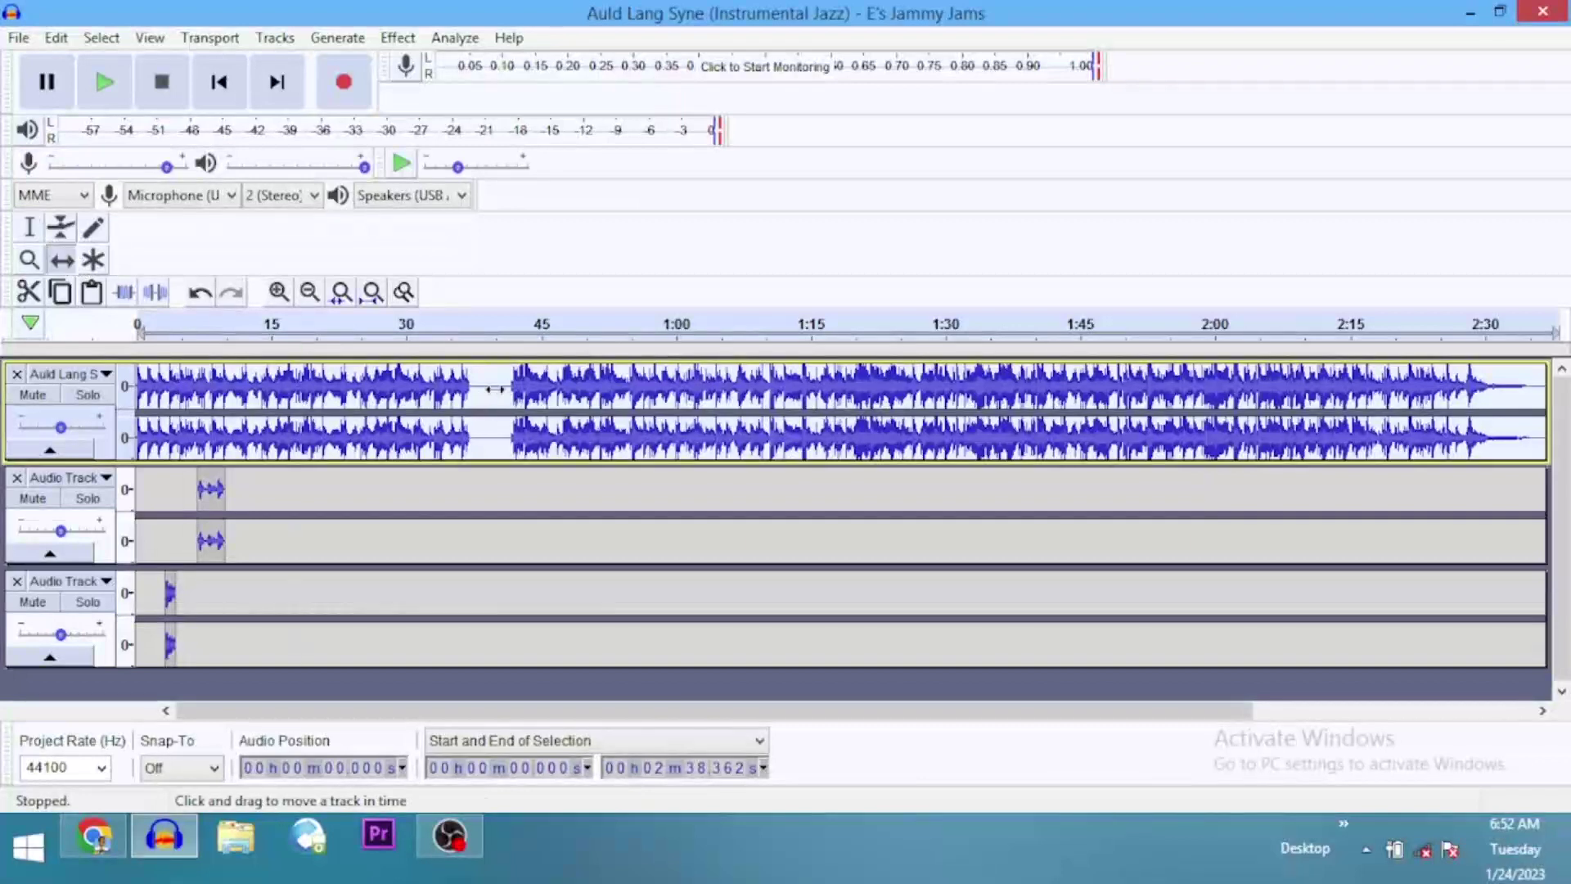
pyautogui.moveTo(657, 397); pyautogui.dragTo(627, 414)
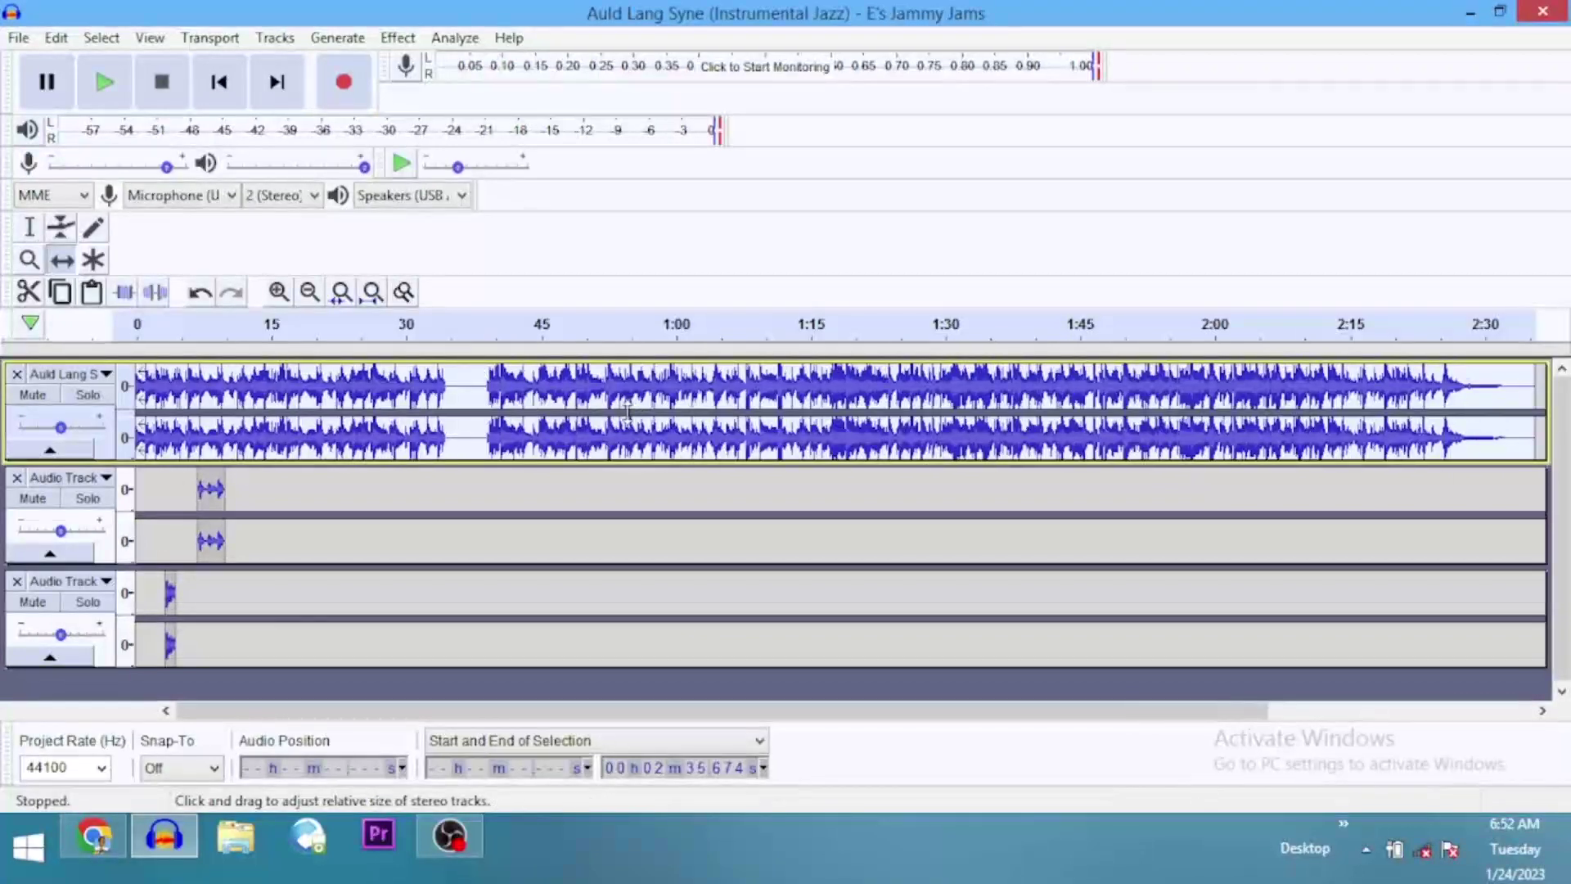